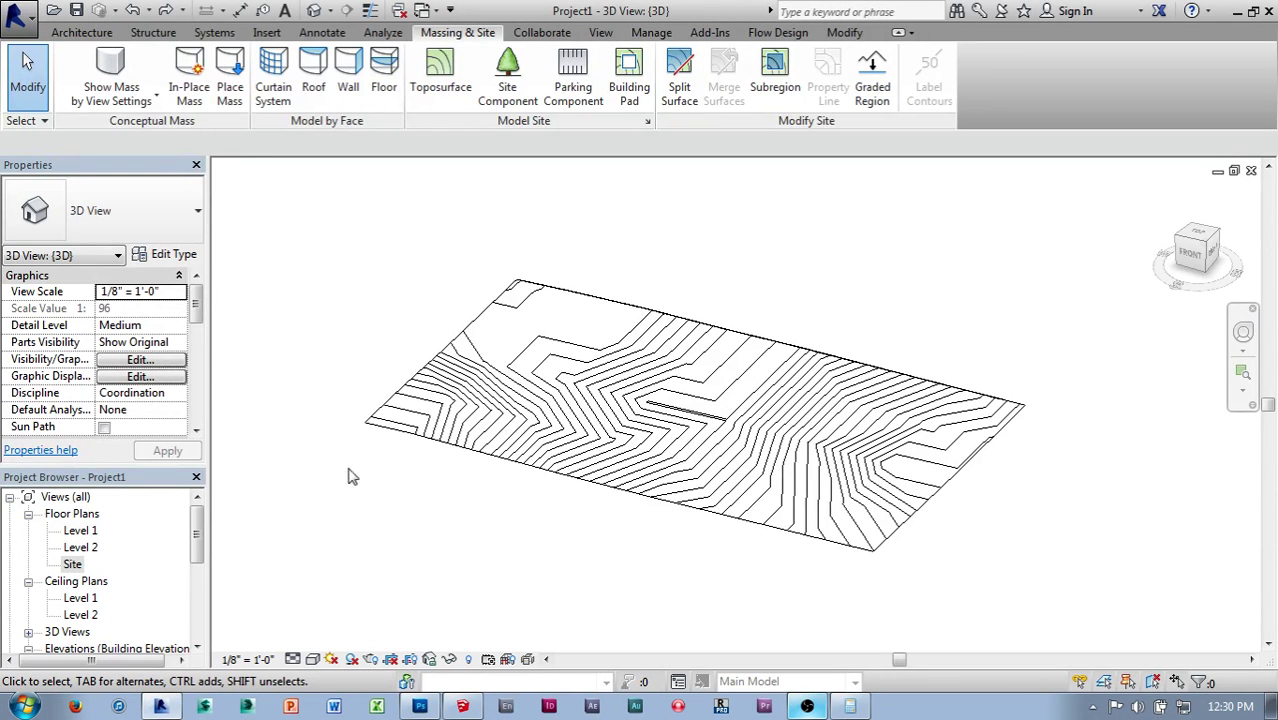
{"action": "scroll", "coordinate": [353, 478], "scroll_direction": "up", "scroll_amount": 2}
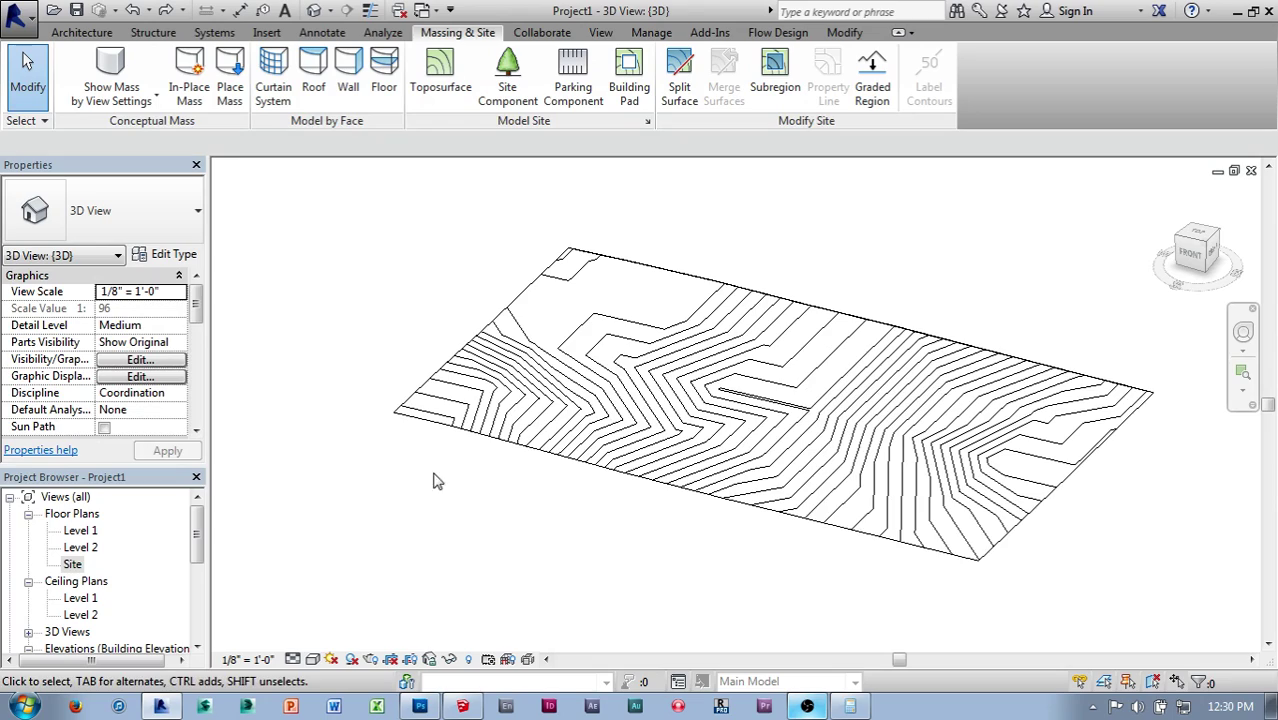
{"action": "middle_click_drag", "start_coordinate": [436, 481], "coordinate": [386, 483]}
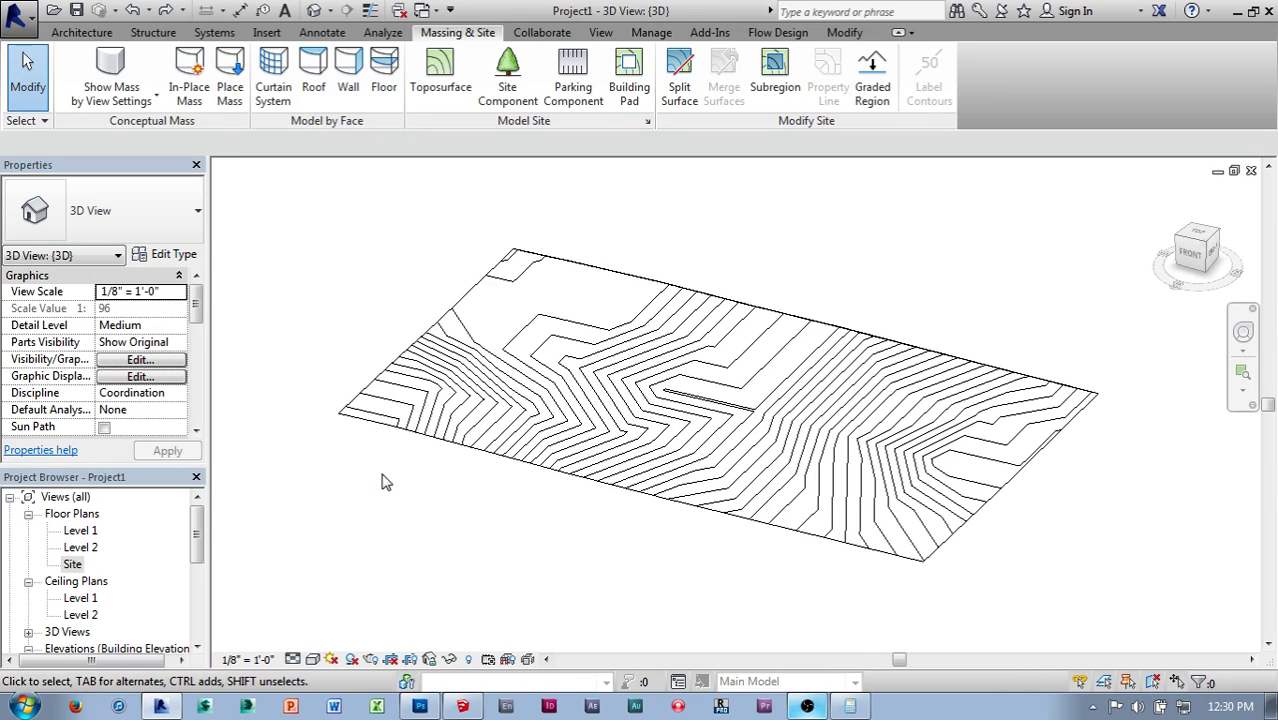
{"action": "scroll", "coordinate": [383, 482], "scroll_direction": "up", "scroll_amount": 1}
{"action": "middle_click_drag", "start_coordinate": [388, 482], "coordinate": [686, 422], "text": "shift"}
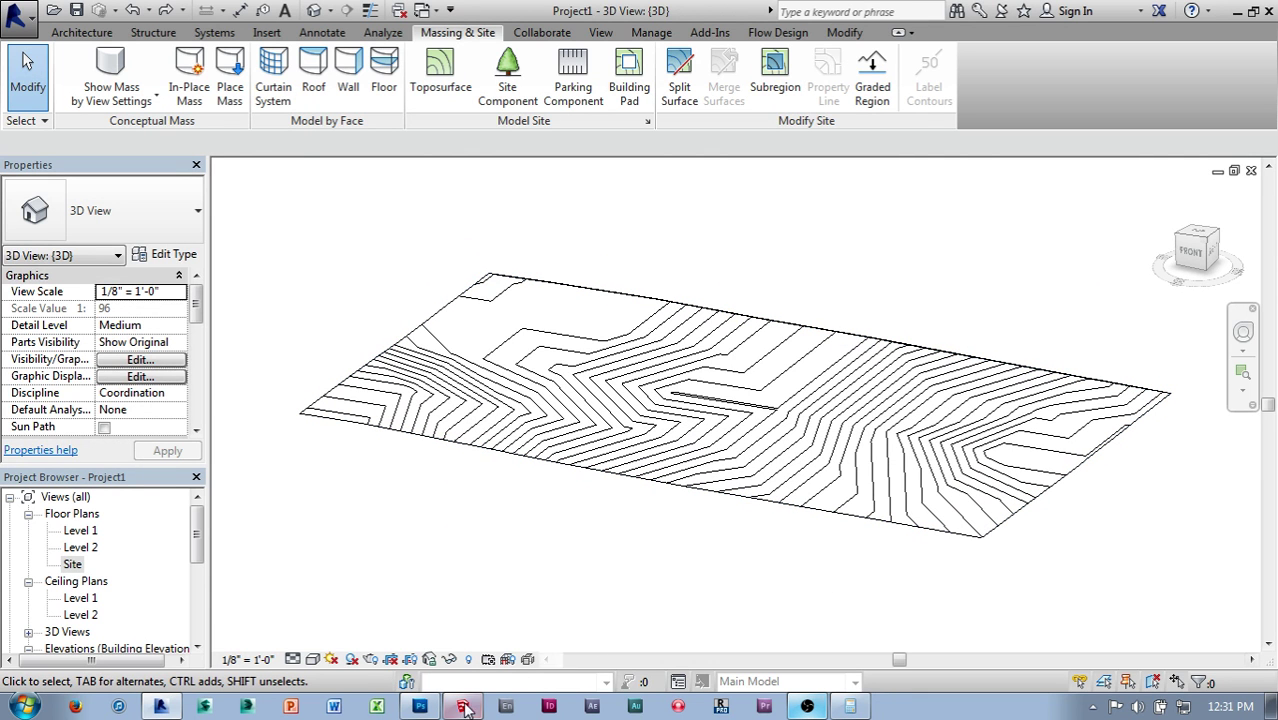
Switch to SketchUp and sample the aerial image's Google Earth Snapshot material for editing in the Materials window
{"action": "key", "text": "alt+Tab"}
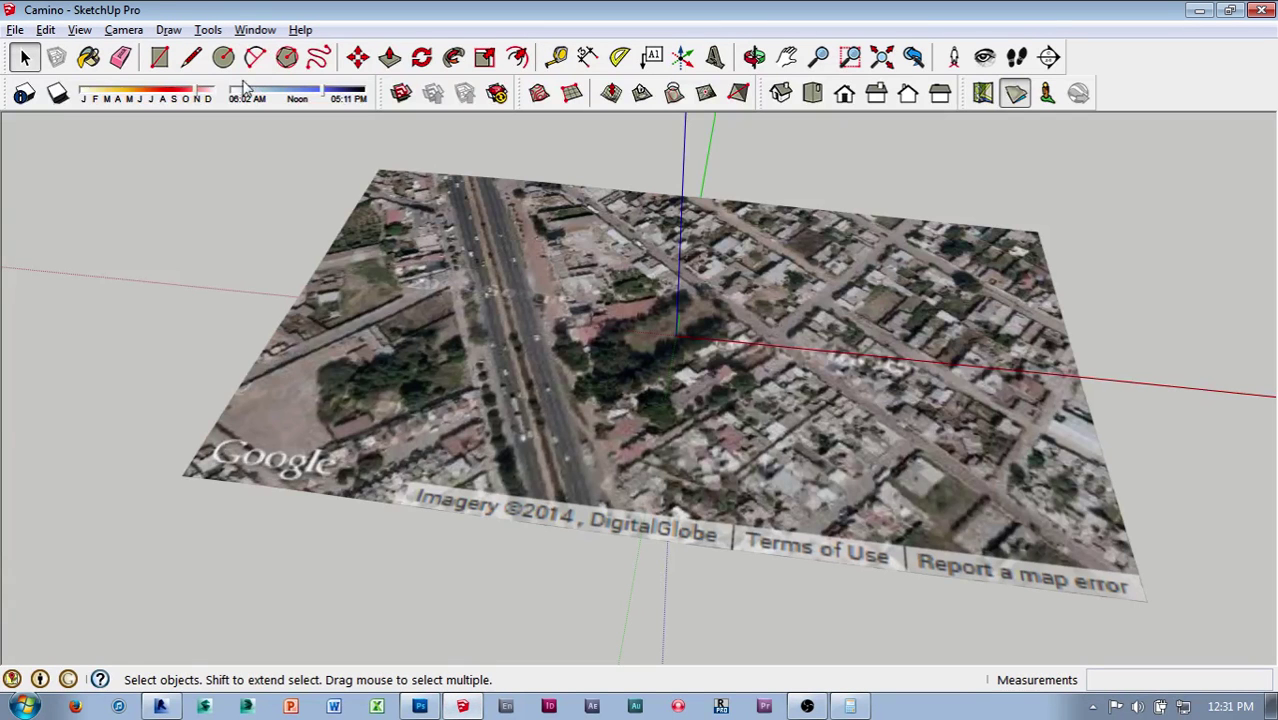
{"action": "left_click", "coordinate": [255, 31]}
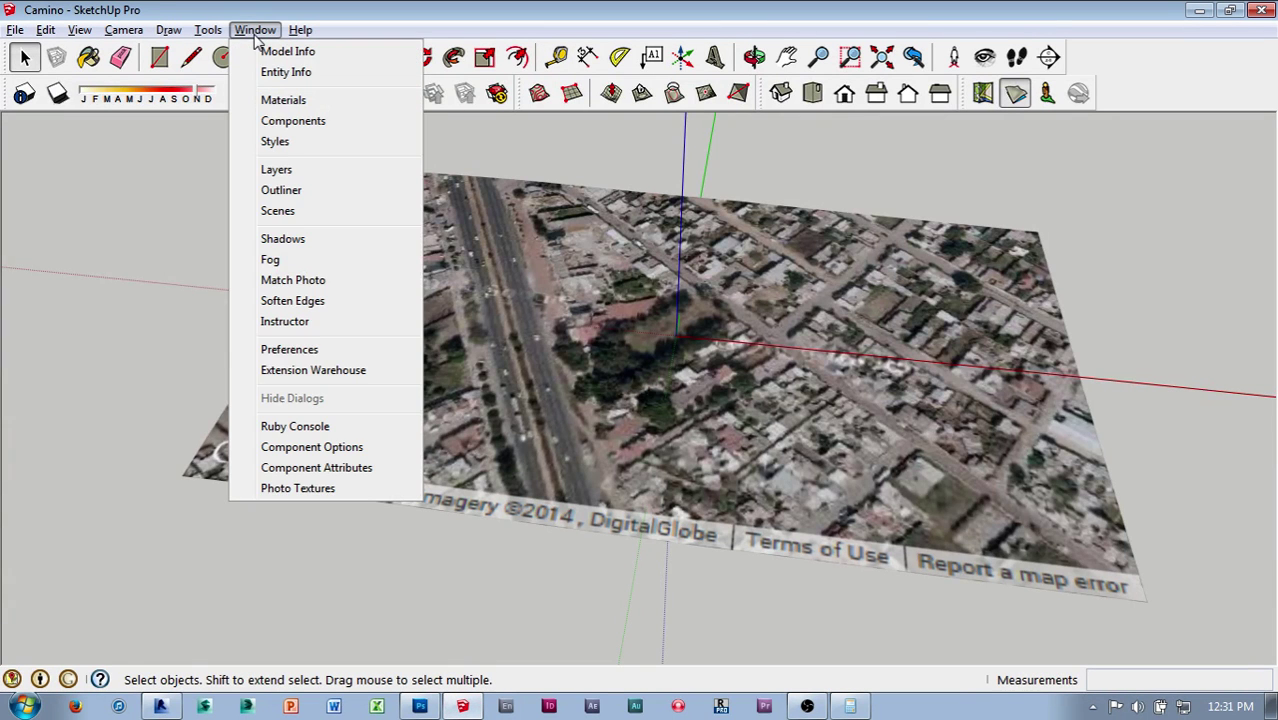
{"action": "left_click", "coordinate": [279, 101]}
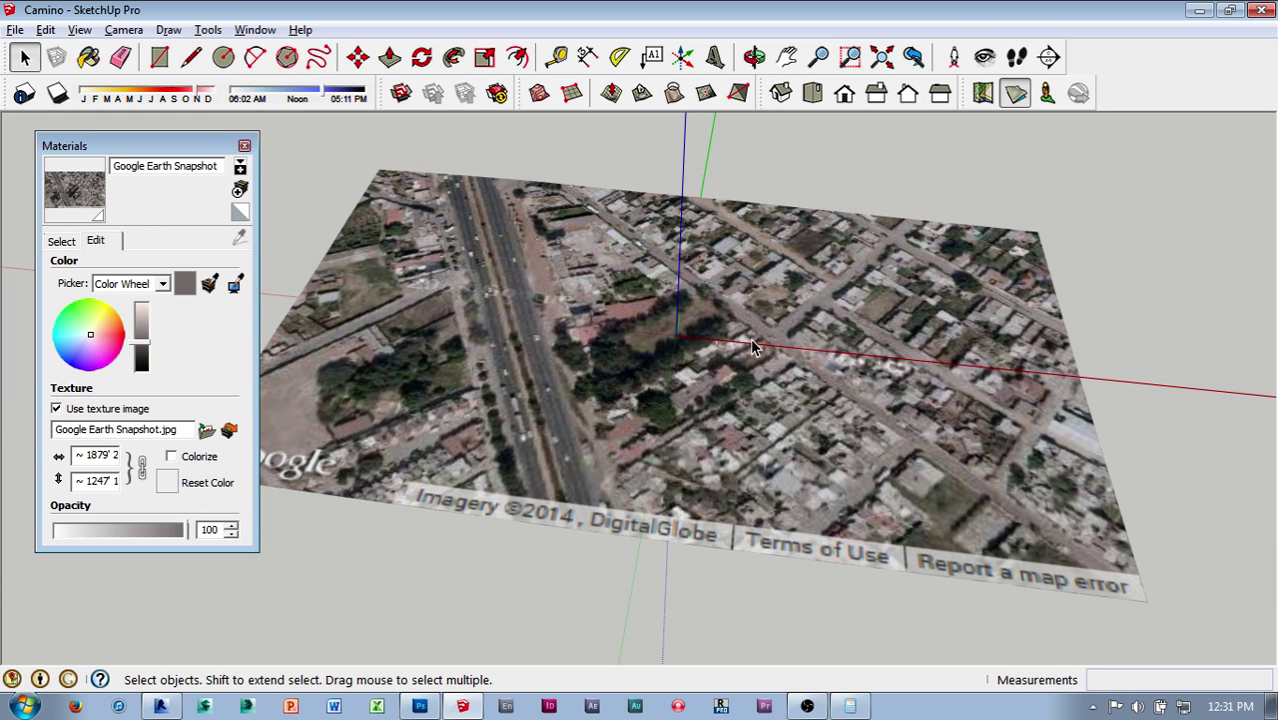
{"action": "left_click", "coordinate": [61, 241]}
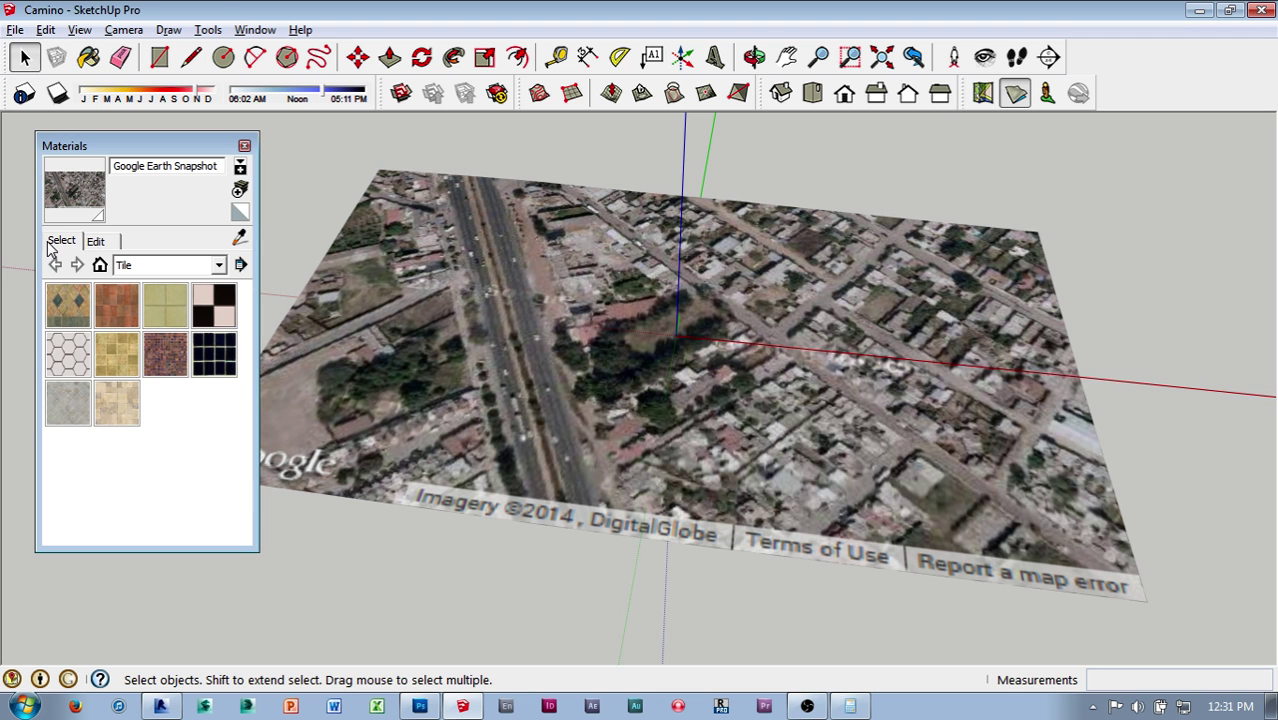
{"action": "left_click", "coordinate": [240, 239]}
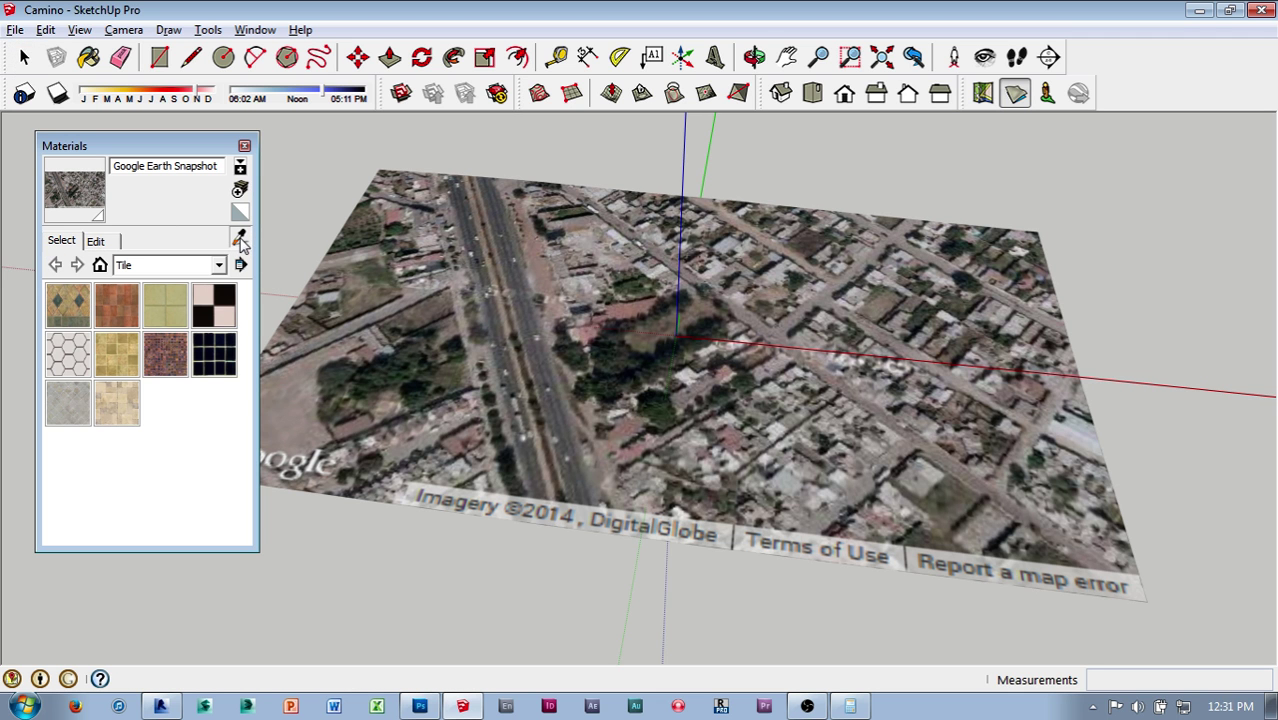
{"action": "left_click", "coordinate": [398, 247]}
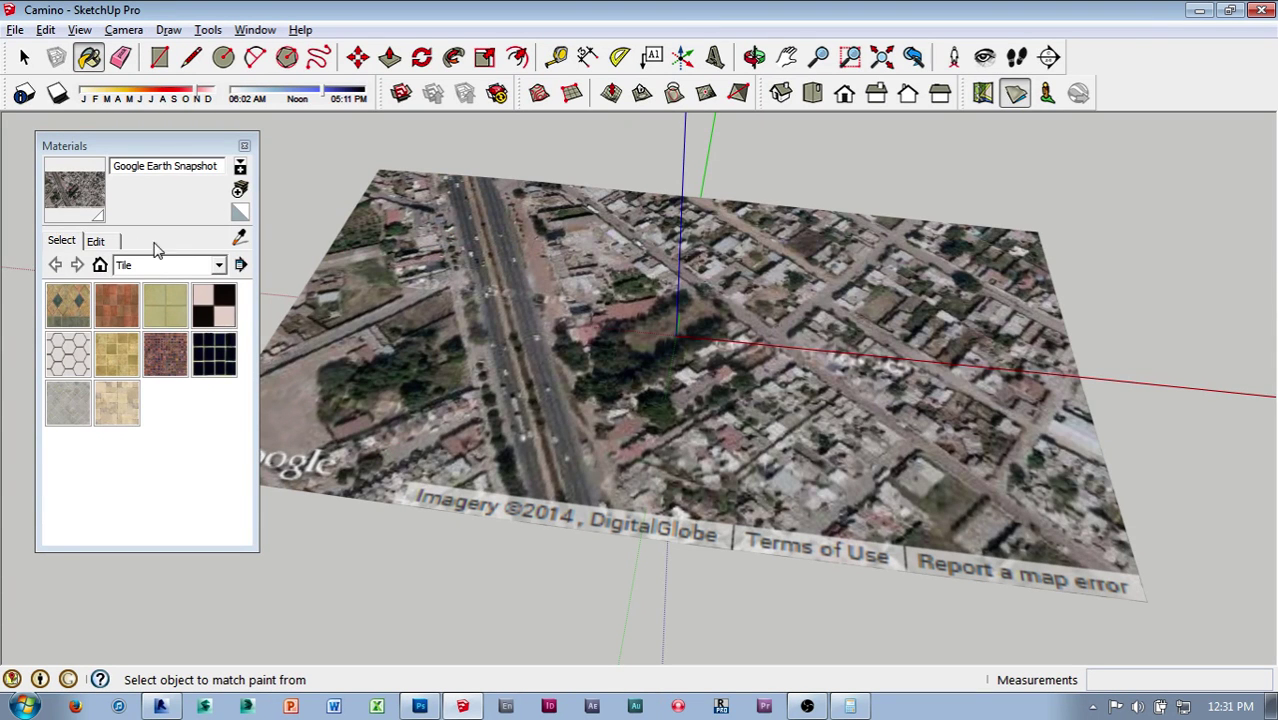
{"action": "left_click", "coordinate": [95, 242]}
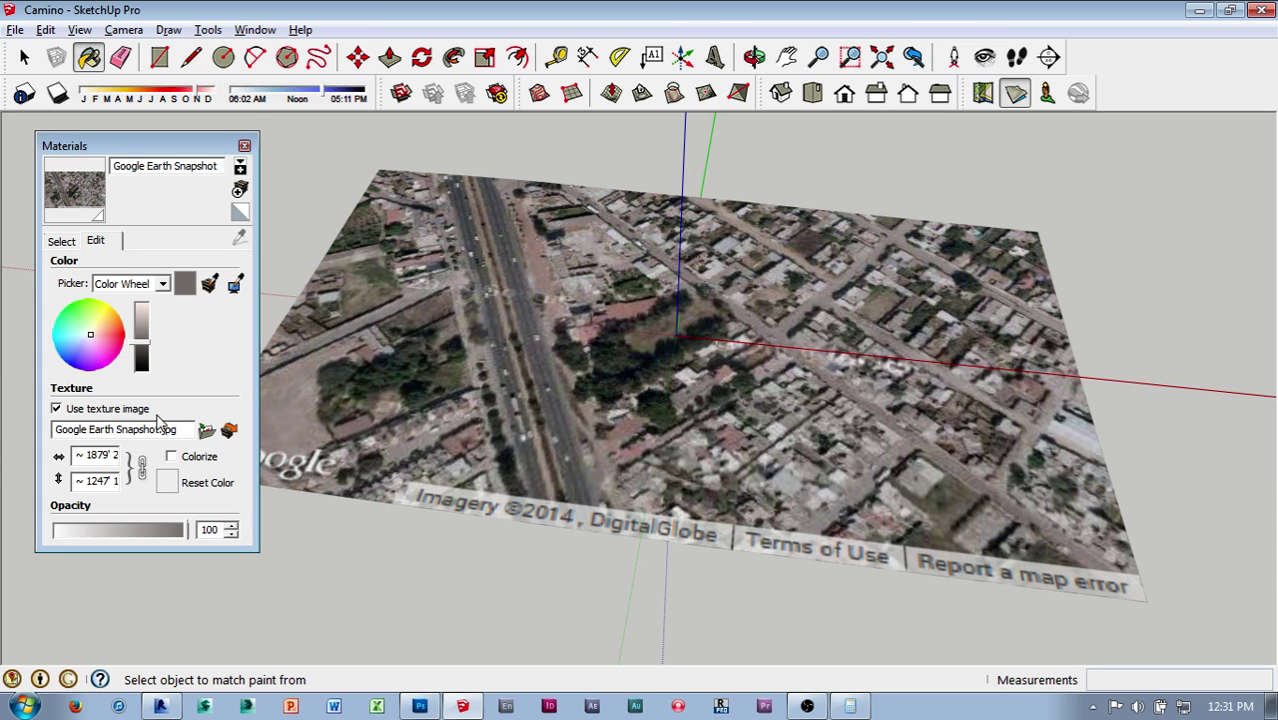
Open the material's texture image in the external image viewer, and from there in Adobe Photoshop CS5.1
{"action": "left_click", "coordinate": [229, 431]}
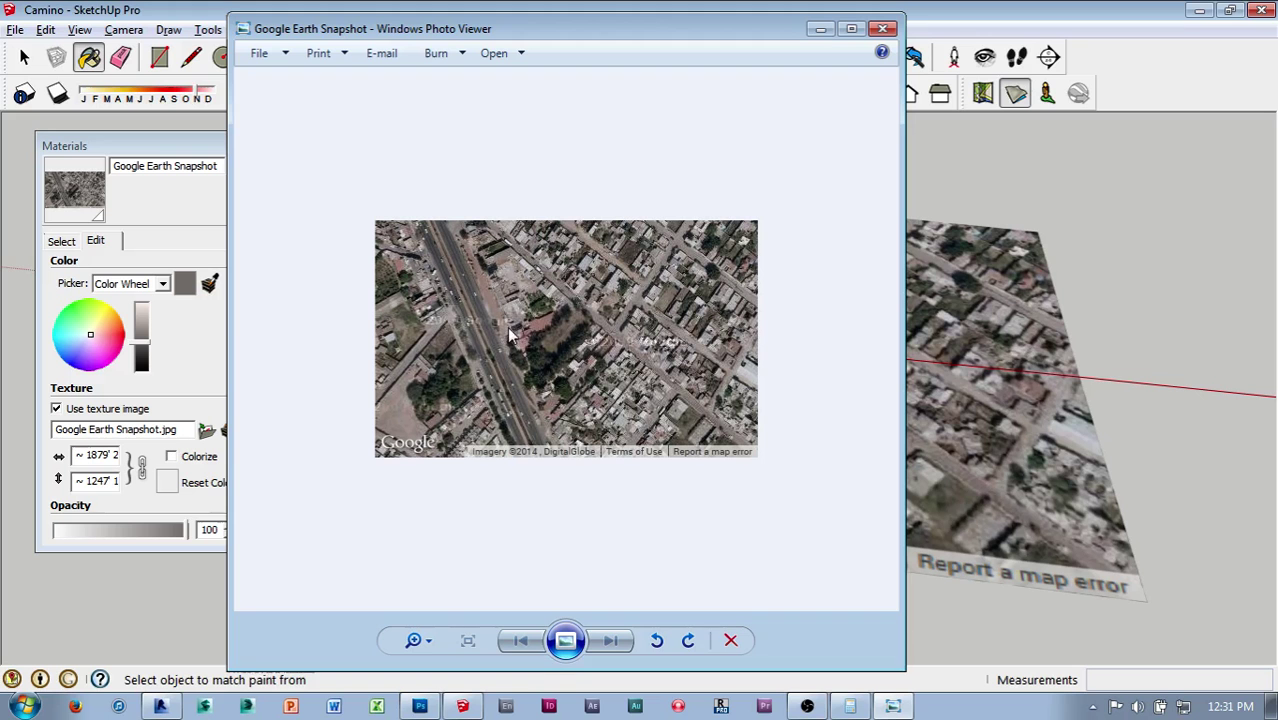
{"action": "right_click", "coordinate": [541, 320]}
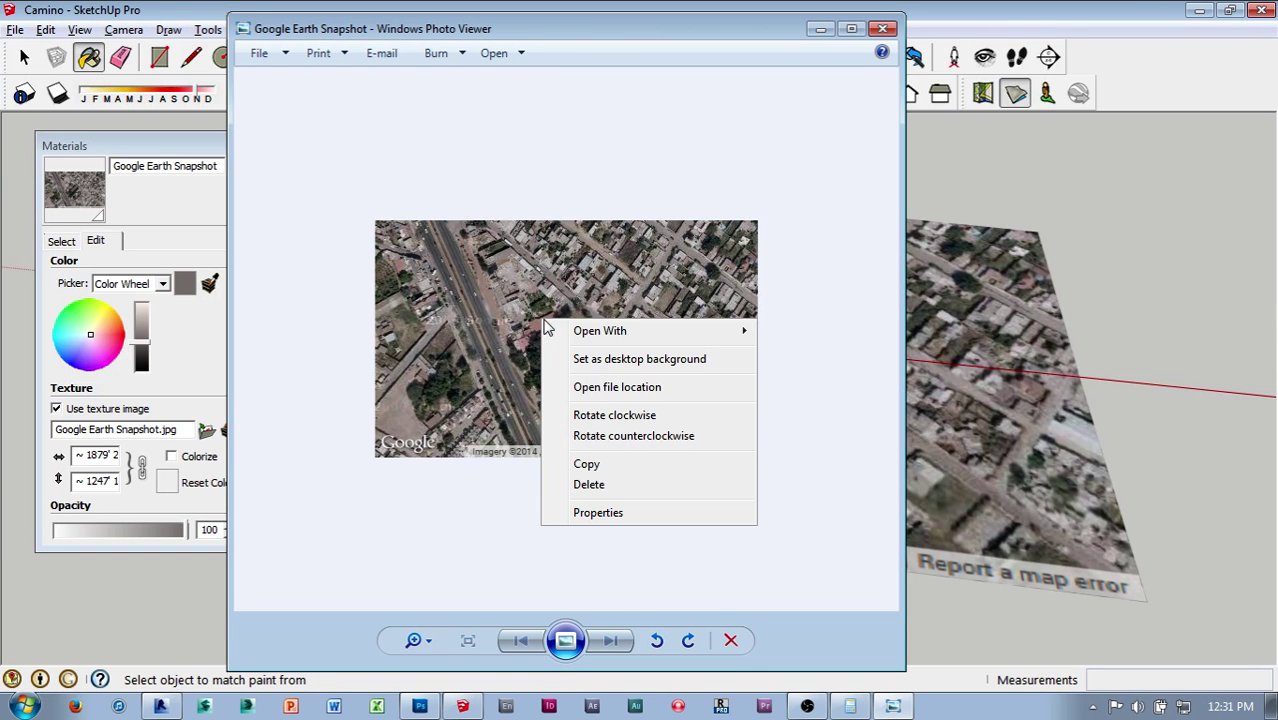
{"action": "mouse_move", "coordinate": [577, 338]}
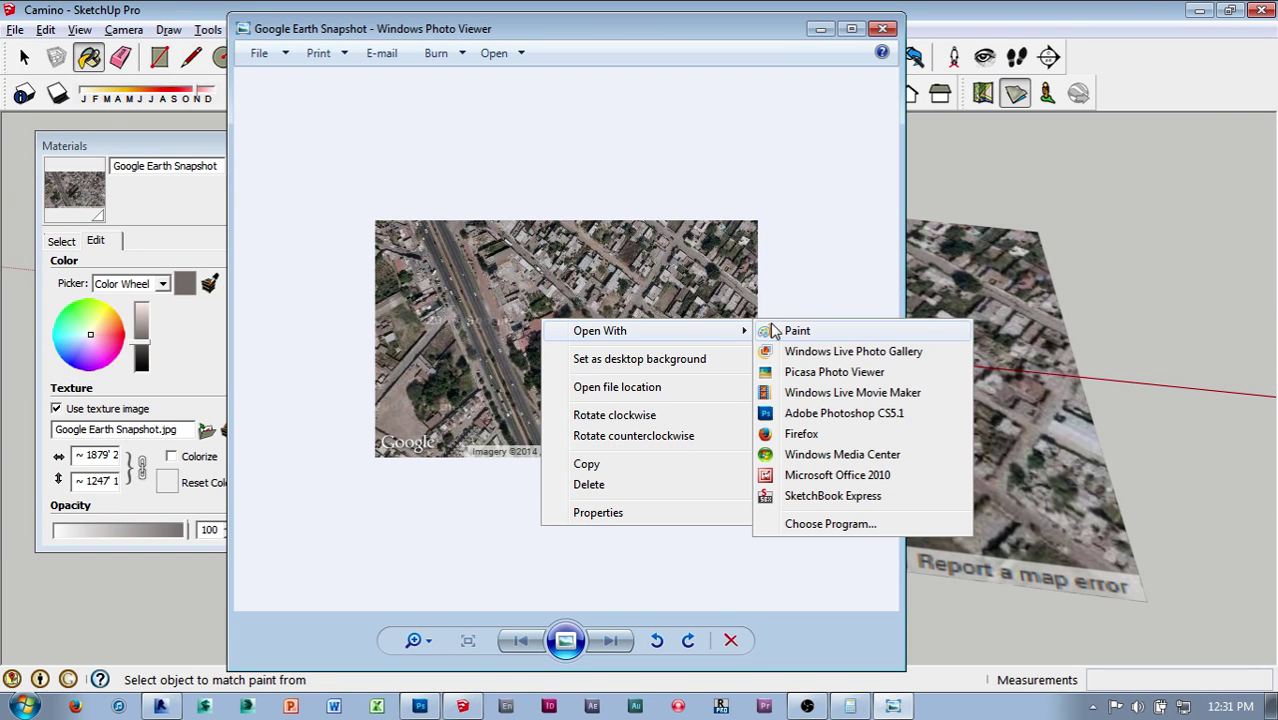
{"action": "left_click", "coordinate": [817, 414]}
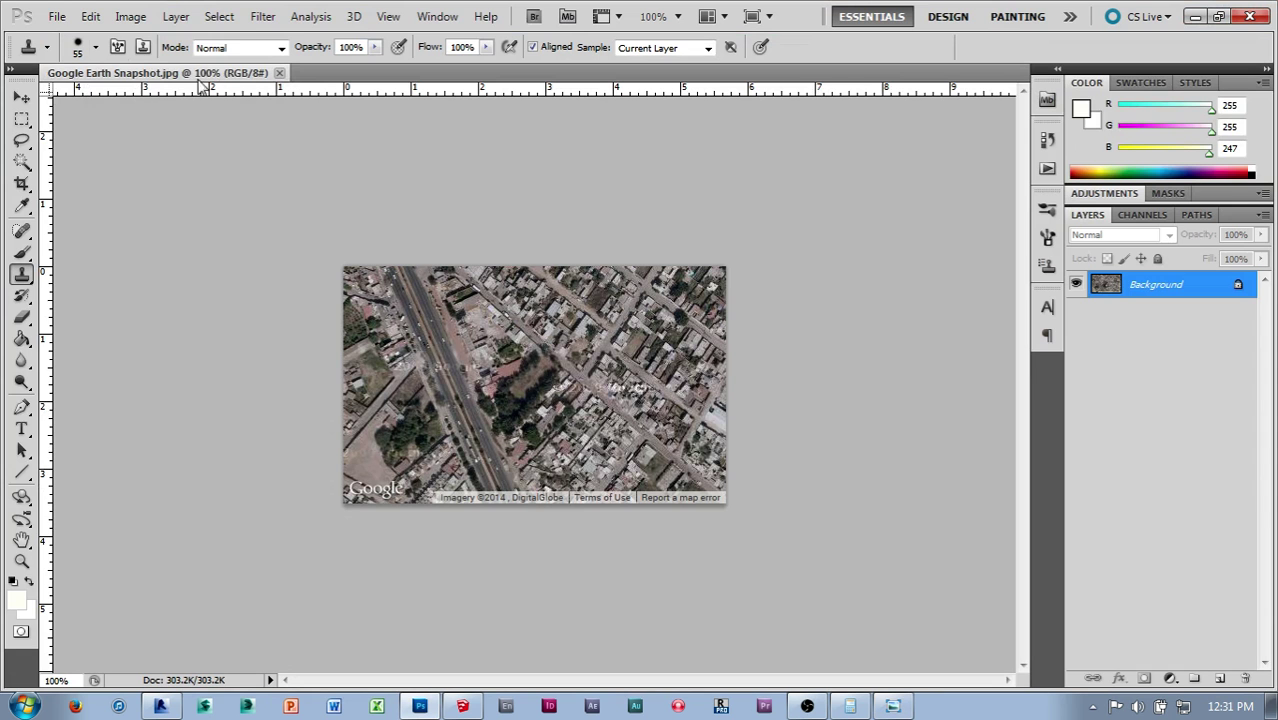
Save the aerial image to the Desktop as a JPEG named CaminoSite1 with maximum quality 12
{"action": "left_click", "coordinate": [57, 16]}
{"action": "mouse_move", "coordinate": [92, 146]}
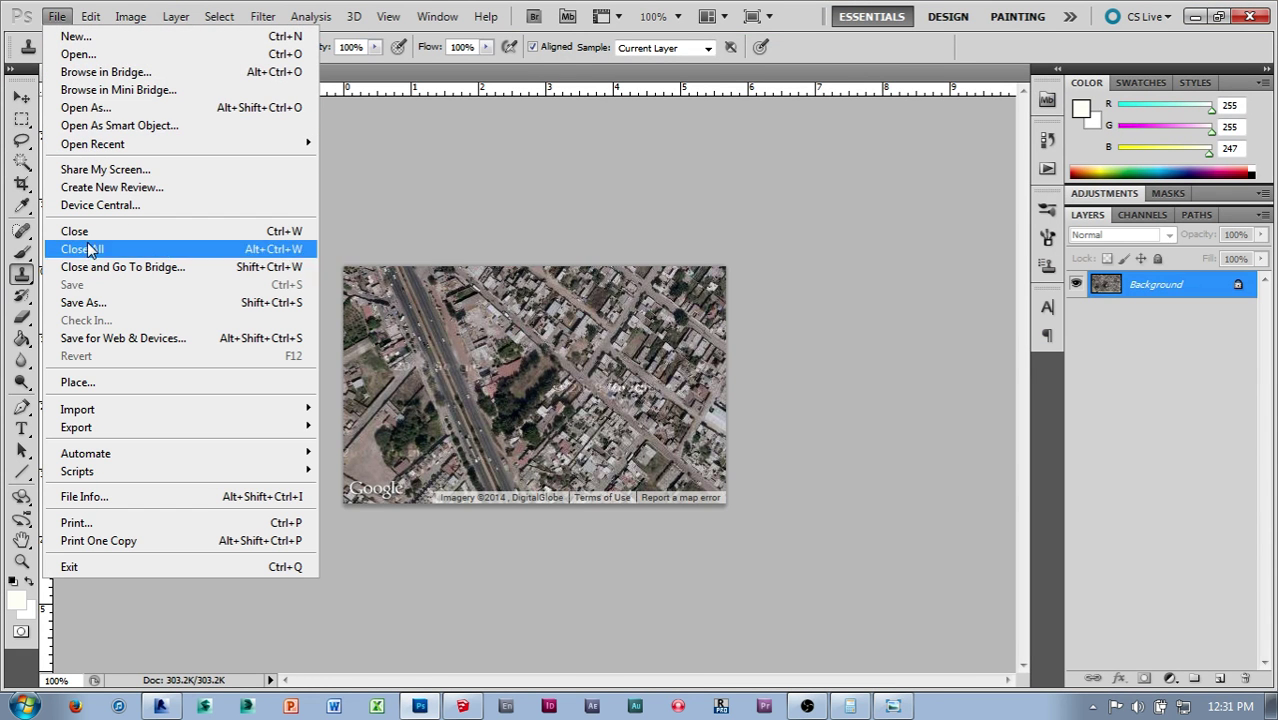
{"action": "left_click", "coordinate": [86, 302]}
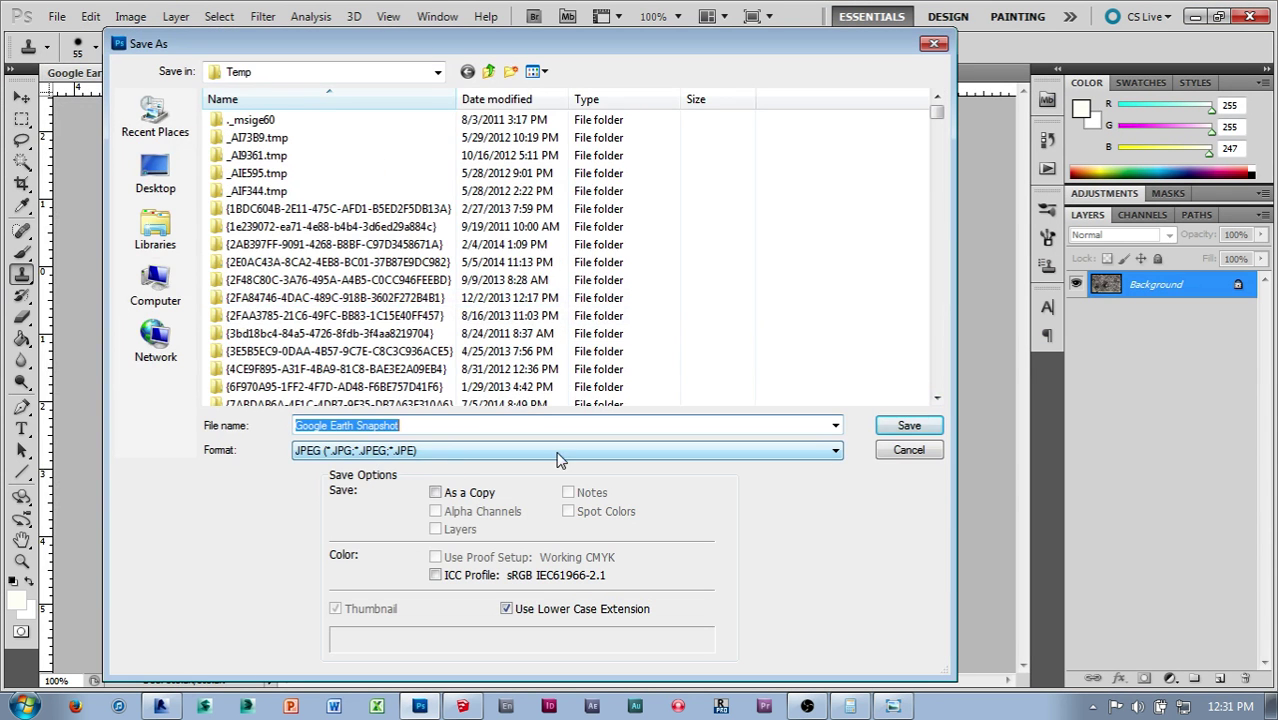
{"action": "left_click", "coordinate": [155, 175]}
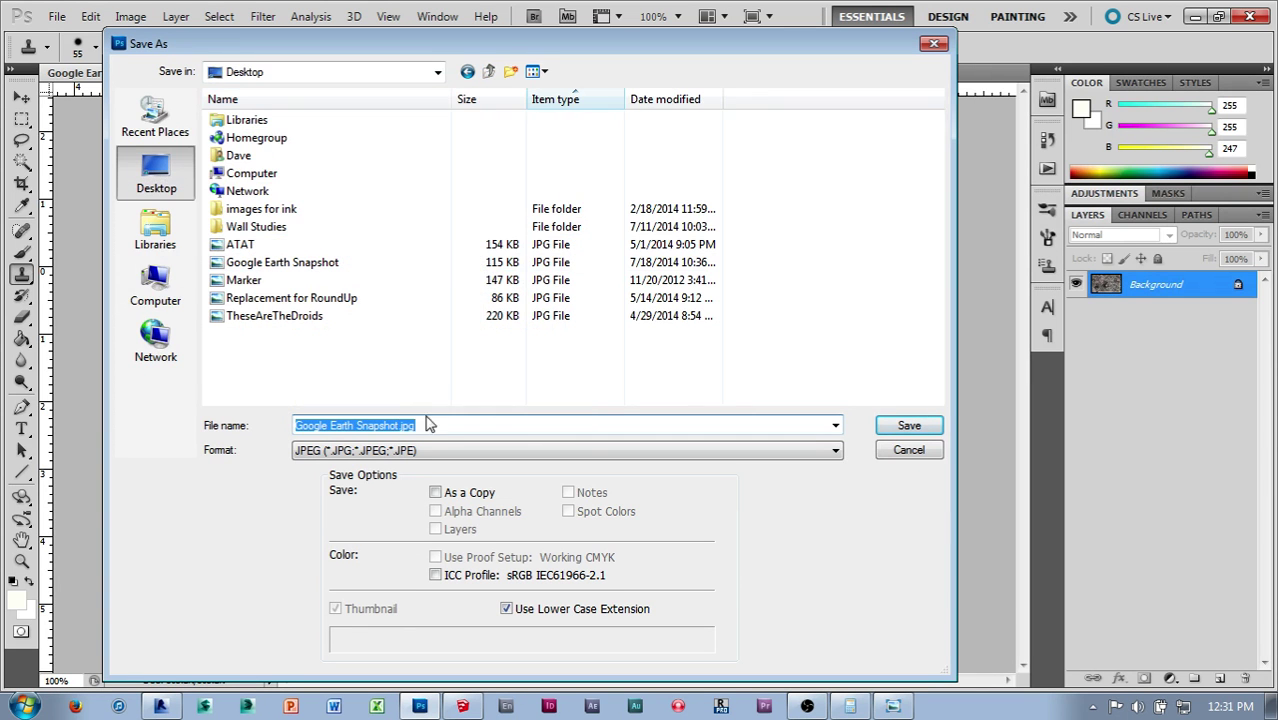
{"action": "type", "text": "C"}
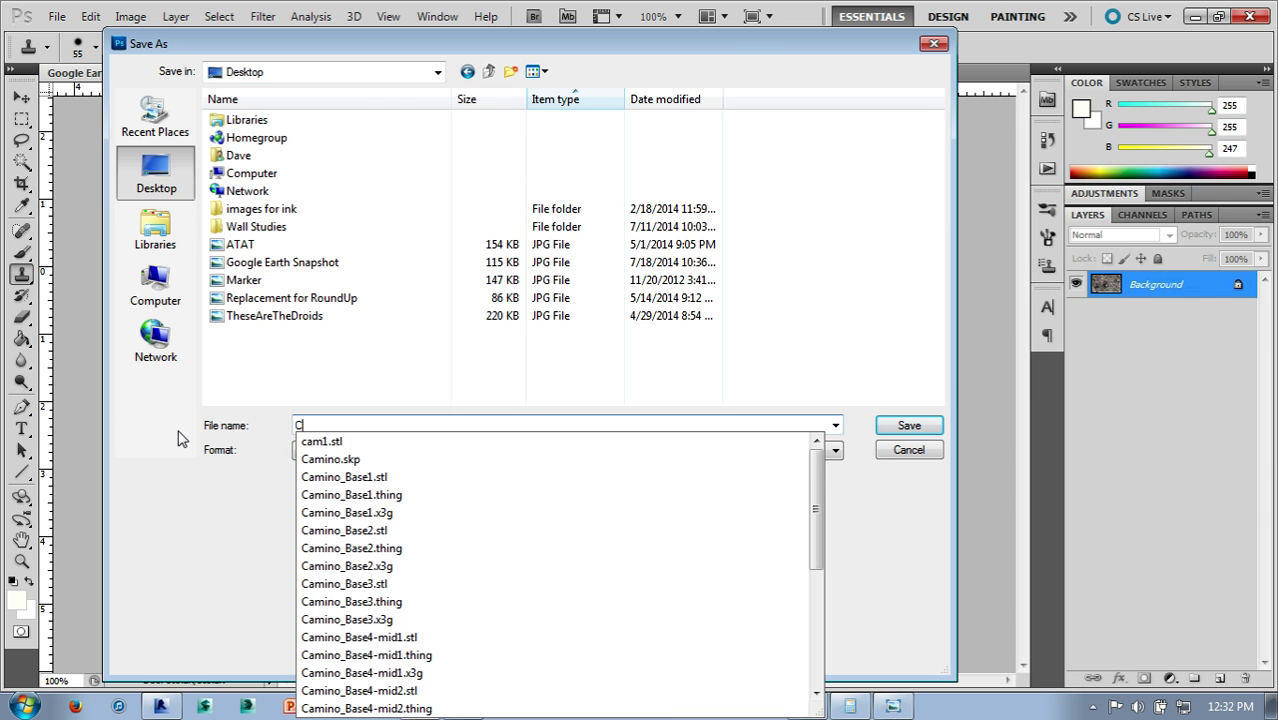
{"action": "type", "text": "aminoSite1"}
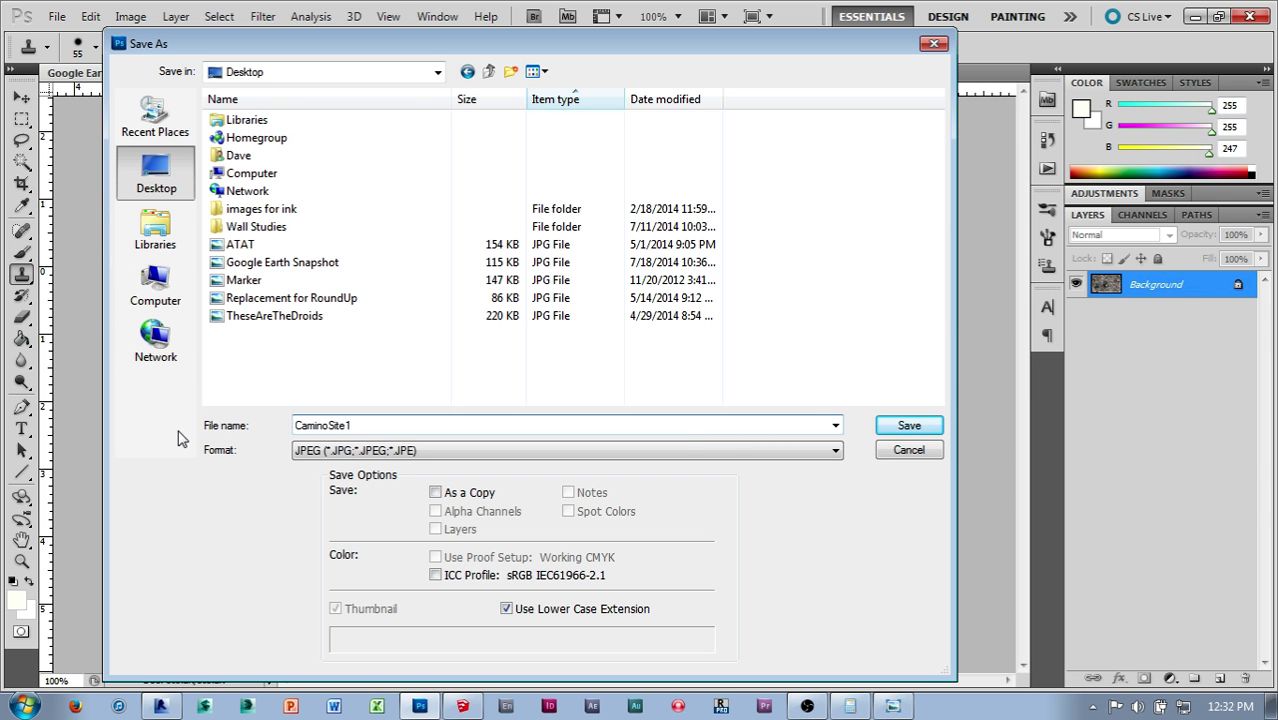
{"action": "key", "text": "Return"}
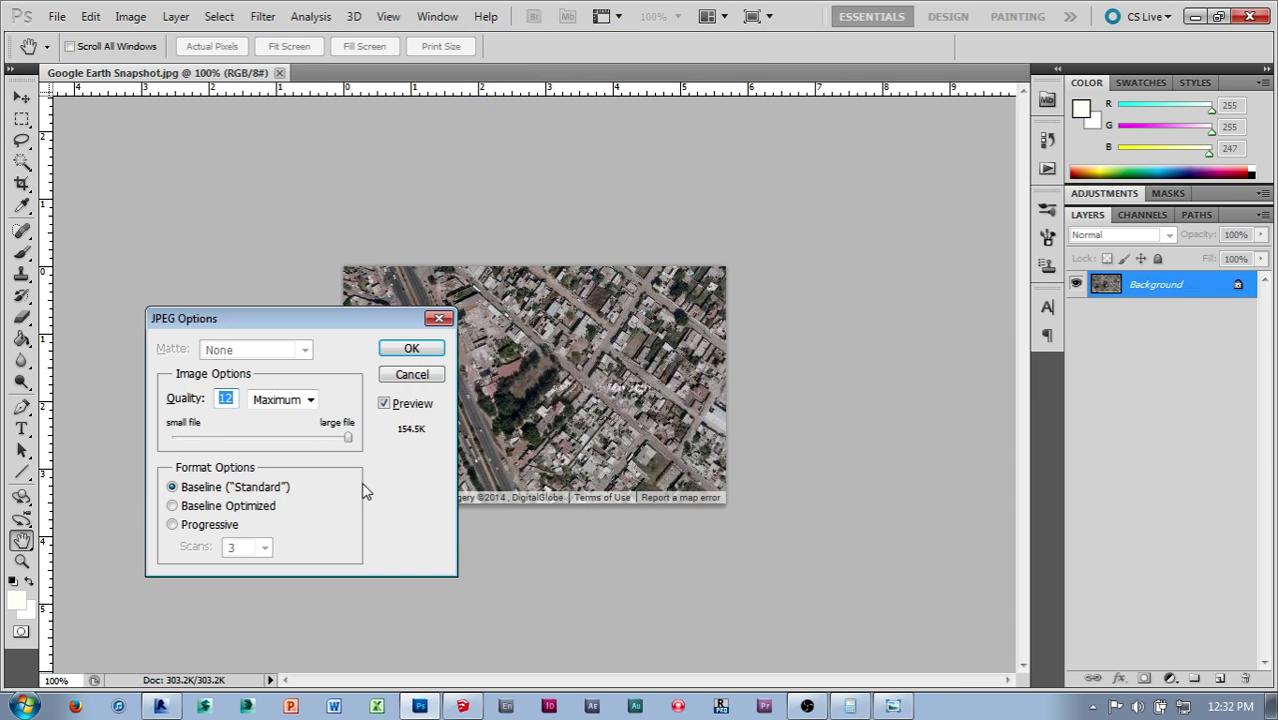
{"action": "left_click", "coordinate": [434, 348]}
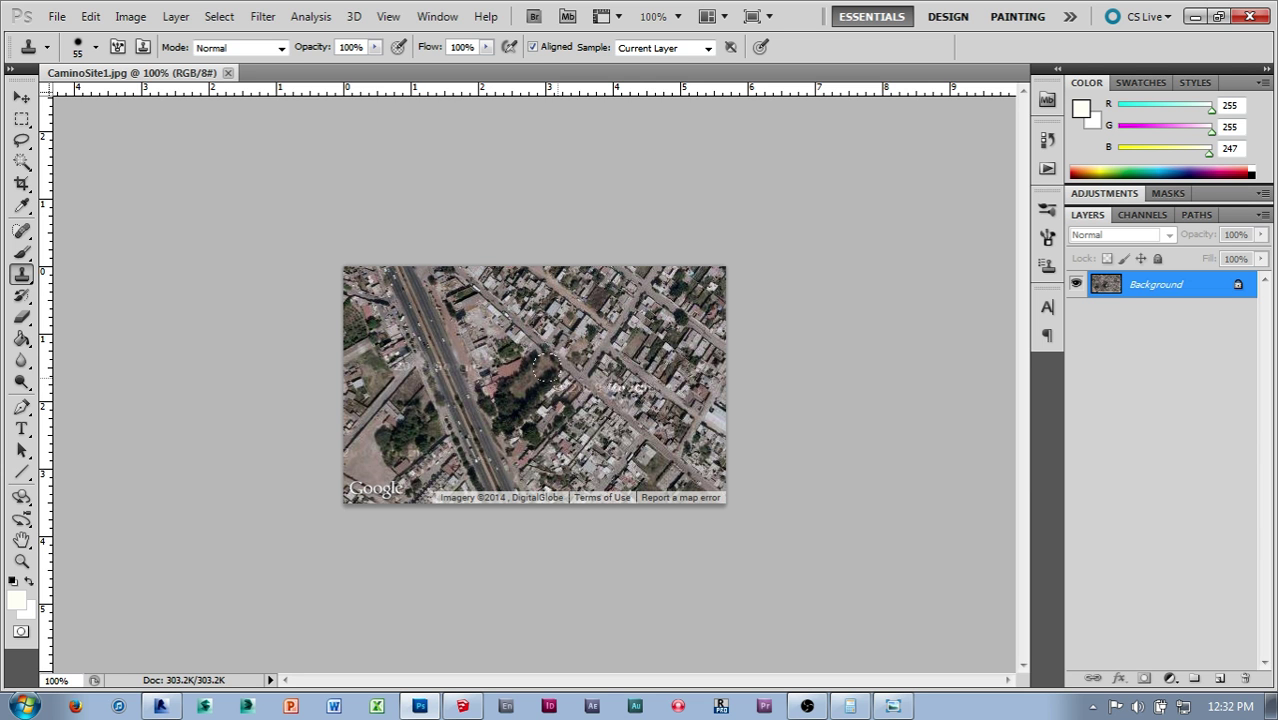
Switch back to the Revit project and open the Site floor plan
{"action": "key", "text": "alt+Tab"}
{"action": "key", "text": "alt+Tab"}
{"action": "key", "text": "alt+Tab"}
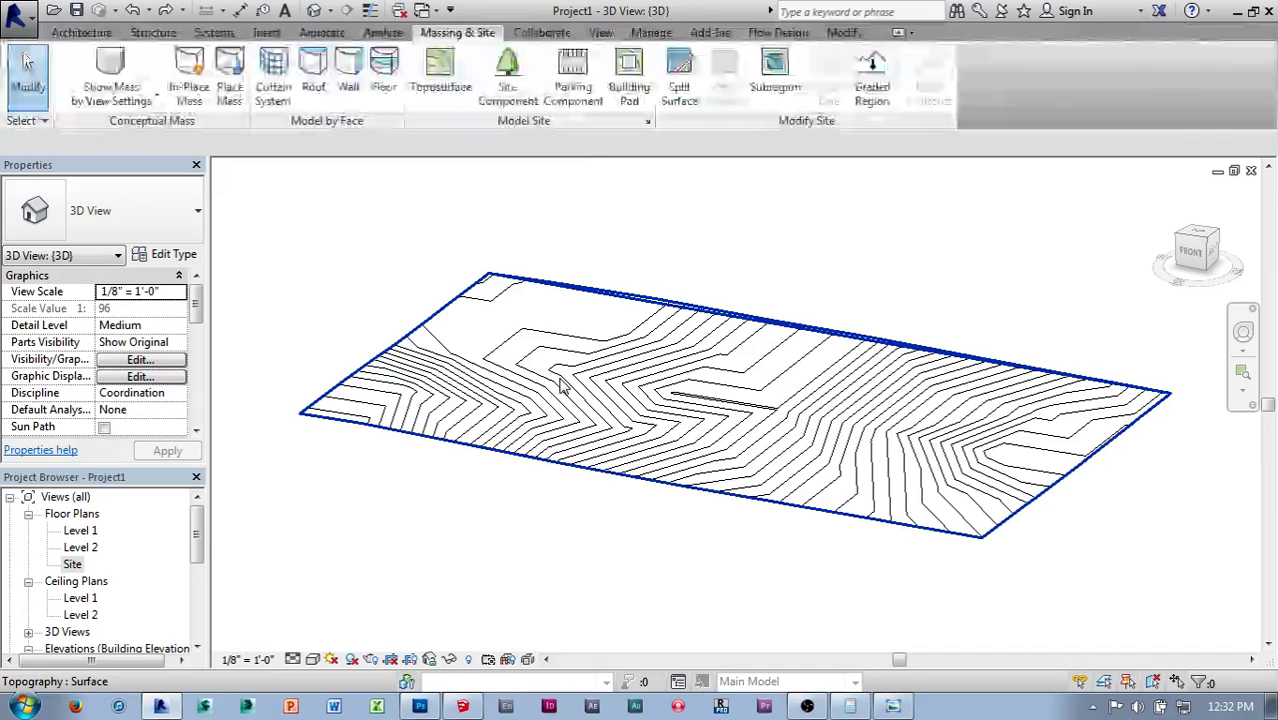
{"action": "key", "text": "Escape"}
{"action": "double_click", "coordinate": [73, 564]}
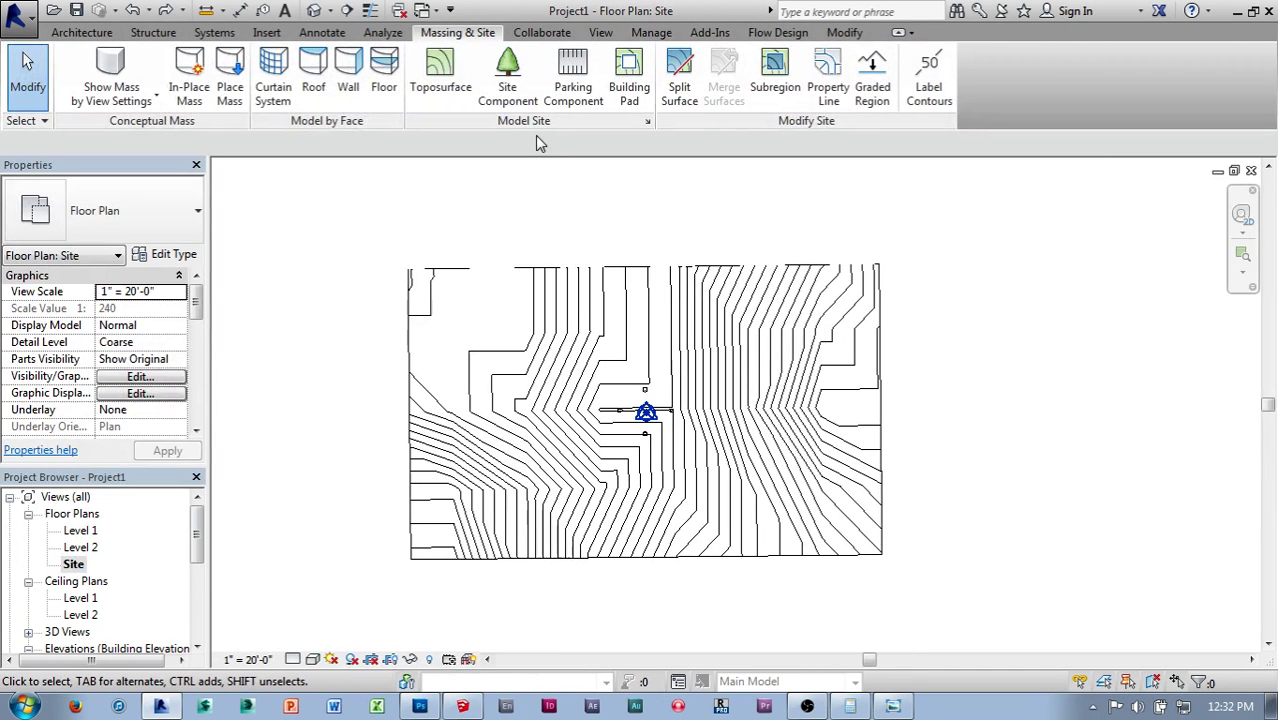
Import the CaminoSite1 image from the Desktop and place it over the upper-left corner of the topography
{"action": "left_click", "coordinate": [266, 32]}
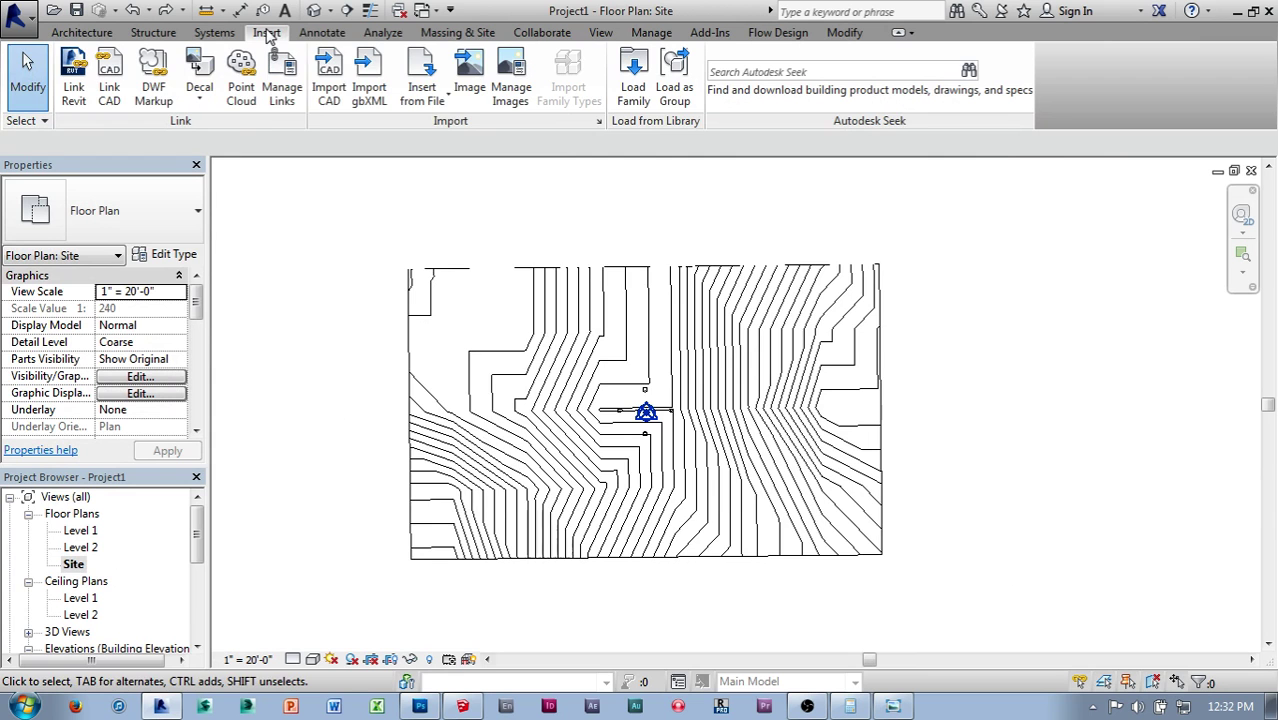
{"action": "left_click", "coordinate": [476, 86]}
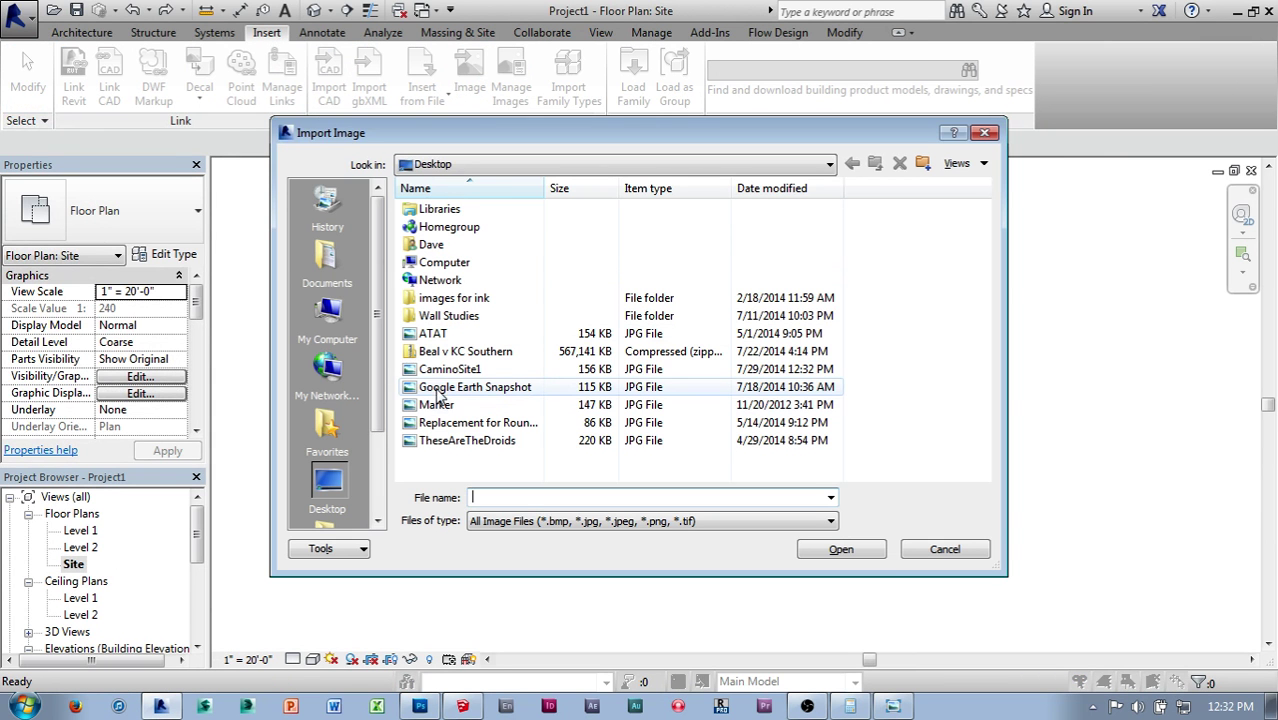
{"action": "left_click", "coordinate": [450, 369]}
{"action": "left_click", "coordinate": [841, 551]}
{"action": "scroll", "coordinate": [412, 282], "scroll_direction": "up", "scroll_amount": 2}
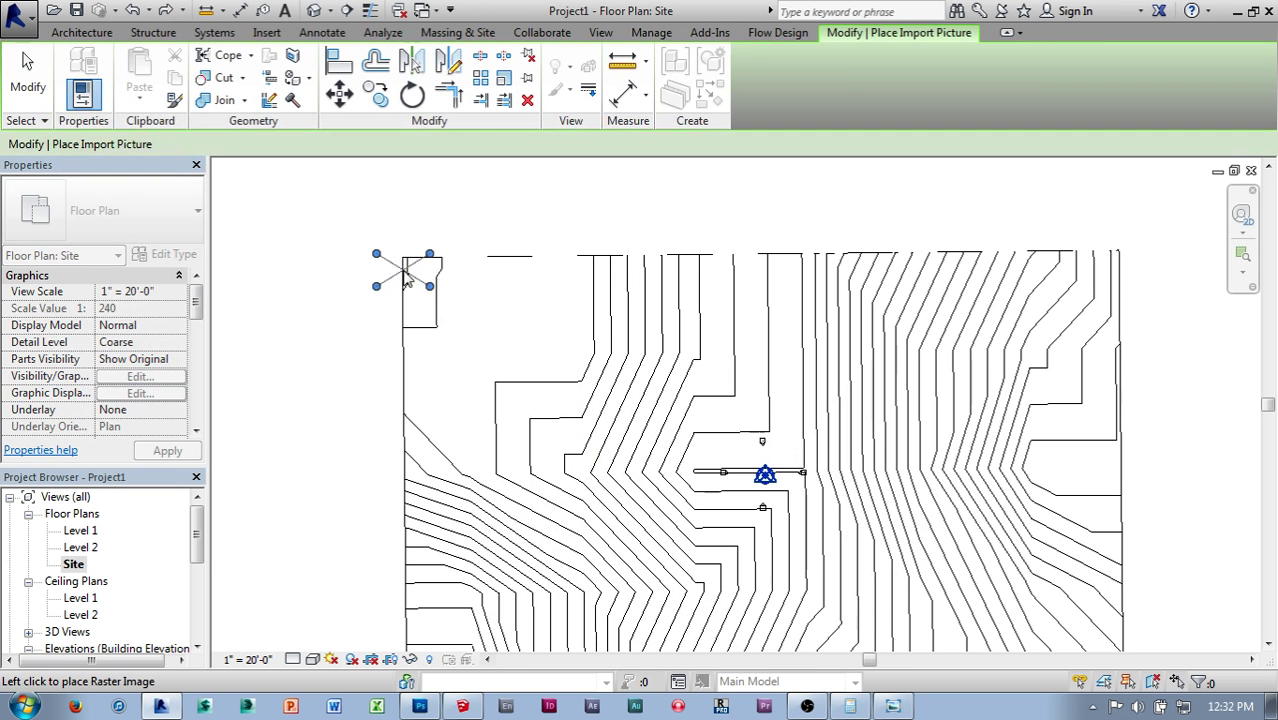
{"action": "left_click", "coordinate": [412, 275]}
{"action": "scroll", "coordinate": [354, 348], "scroll_direction": "up", "scroll_amount": 3}
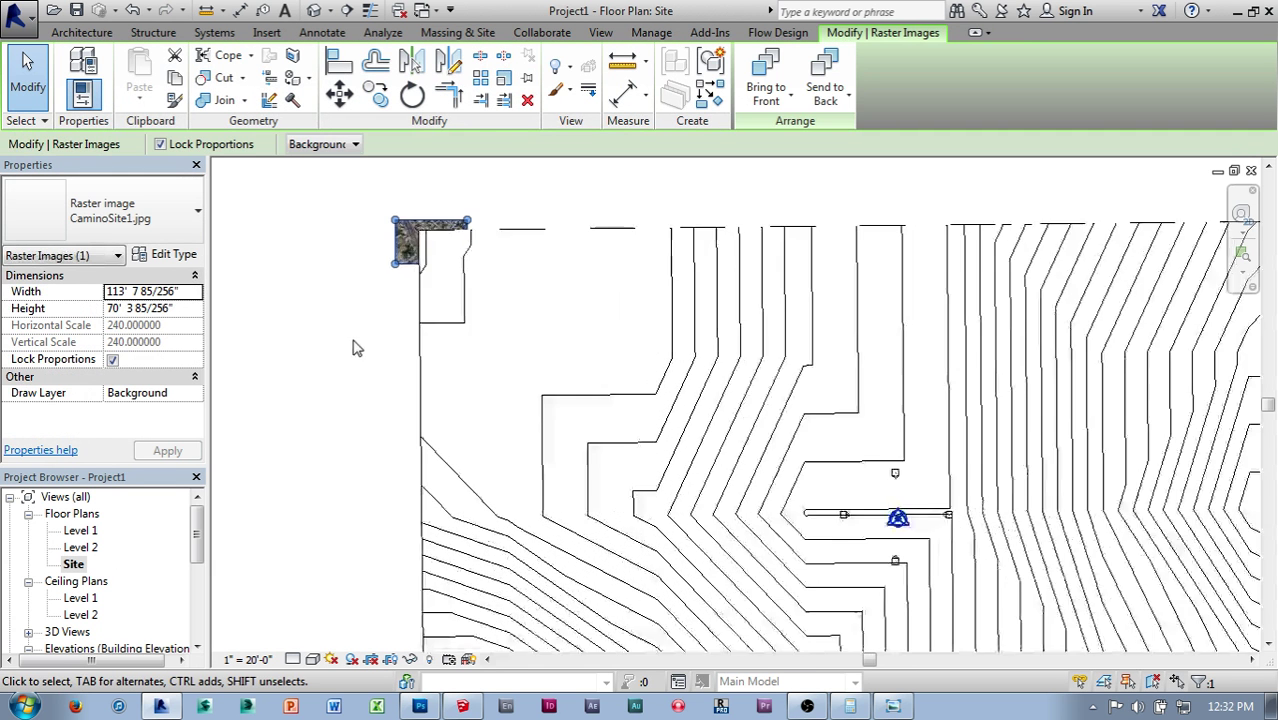
{"action": "left_click", "coordinate": [337, 282]}
Set the Site plan's visual style to Wireframe so the image shows through the topography
{"action": "scroll", "coordinate": [391, 360], "scroll_direction": "up", "scroll_amount": 5}
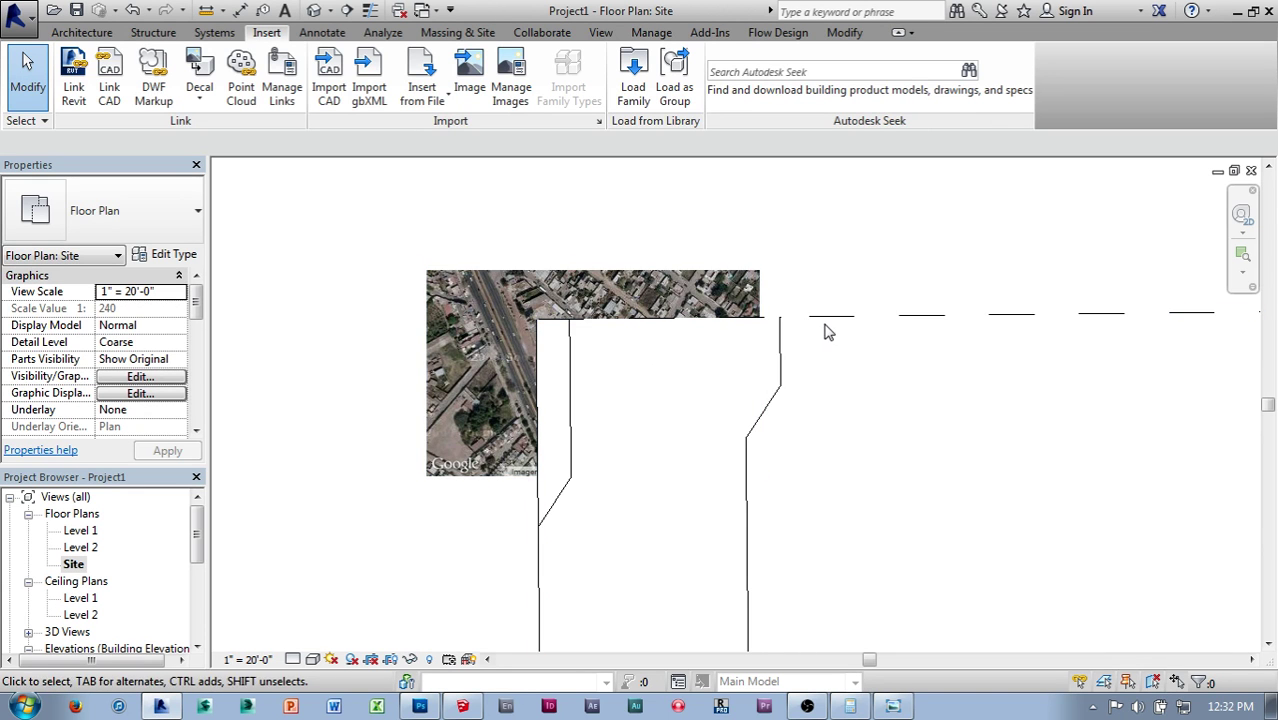
{"action": "scroll", "coordinate": [826, 327], "scroll_direction": "down", "scroll_amount": 4}
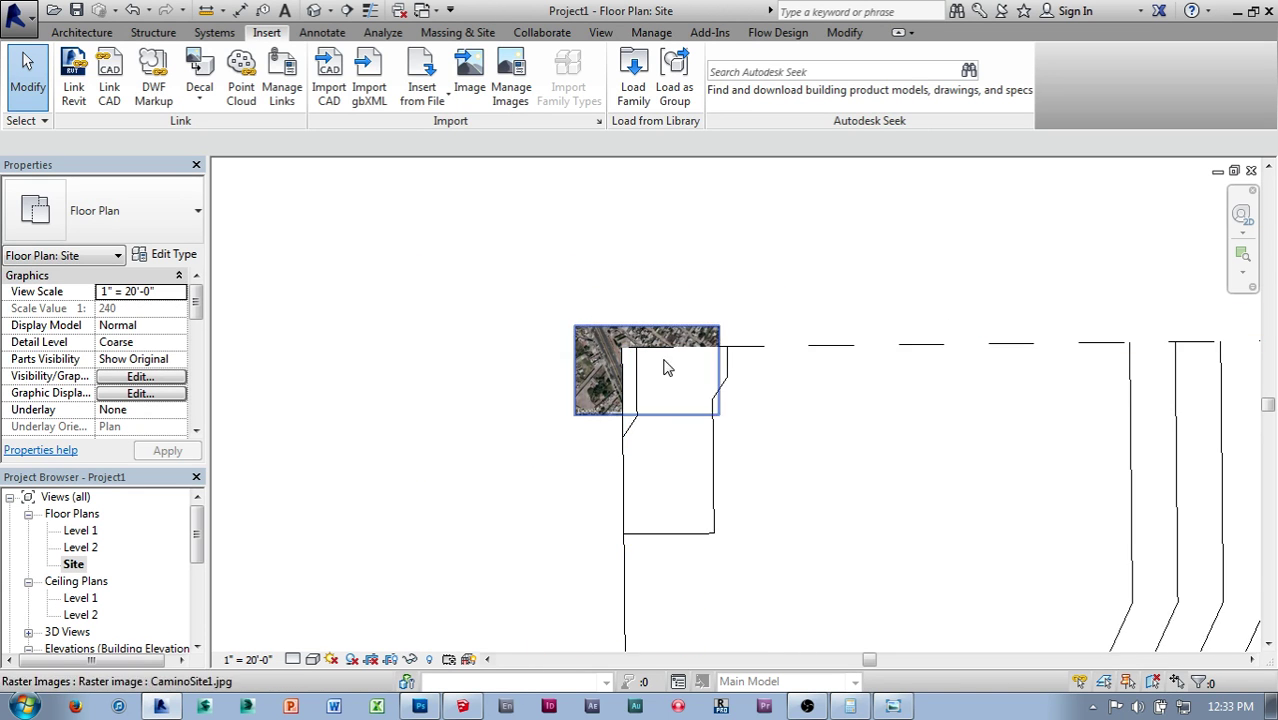
{"action": "middle_click_drag", "start_coordinate": [708, 362], "coordinate": [593, 348]}
{"action": "scroll", "coordinate": [593, 348], "scroll_direction": "up", "scroll_amount": 3}
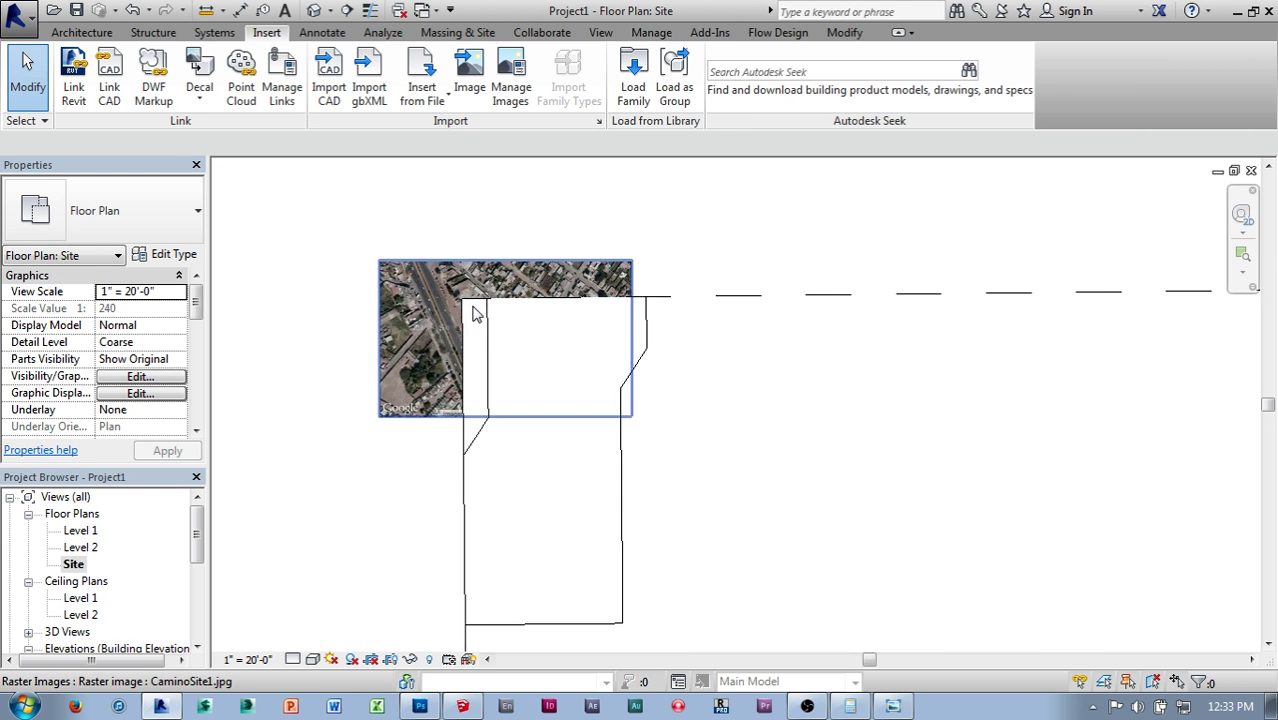
{"action": "left_click", "coordinate": [312, 659]}
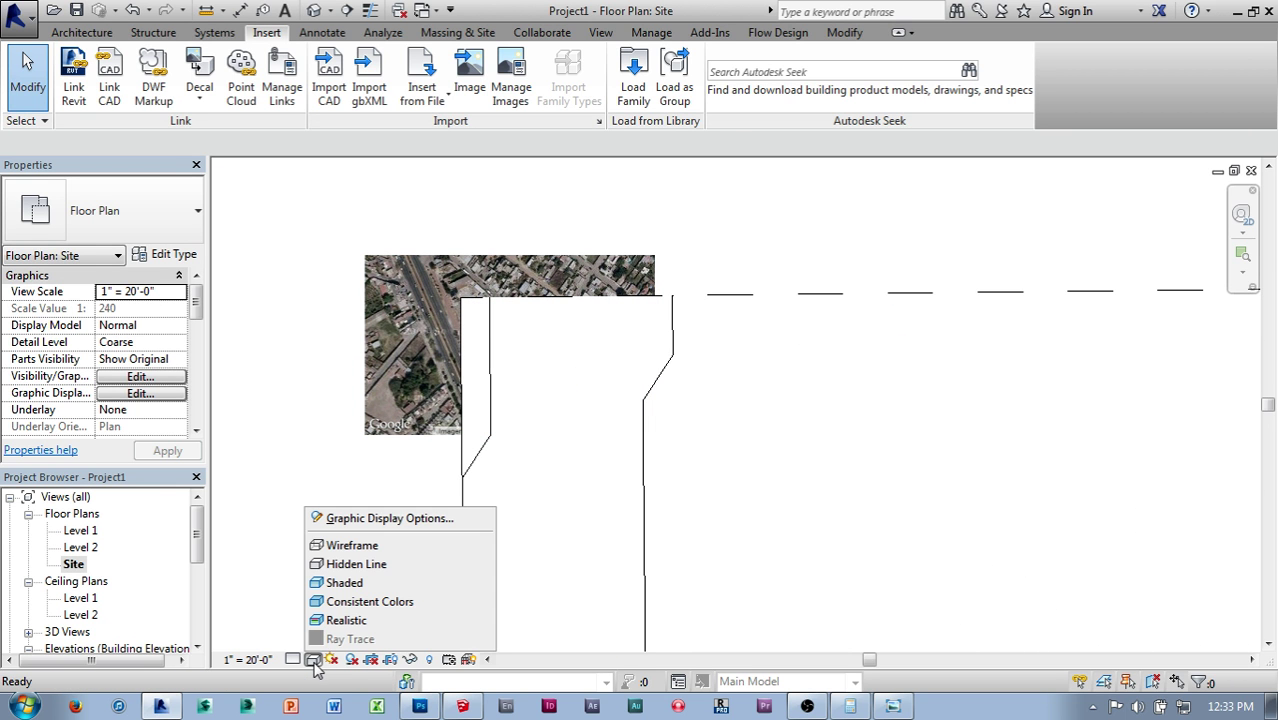
{"action": "left_click", "coordinate": [355, 547]}
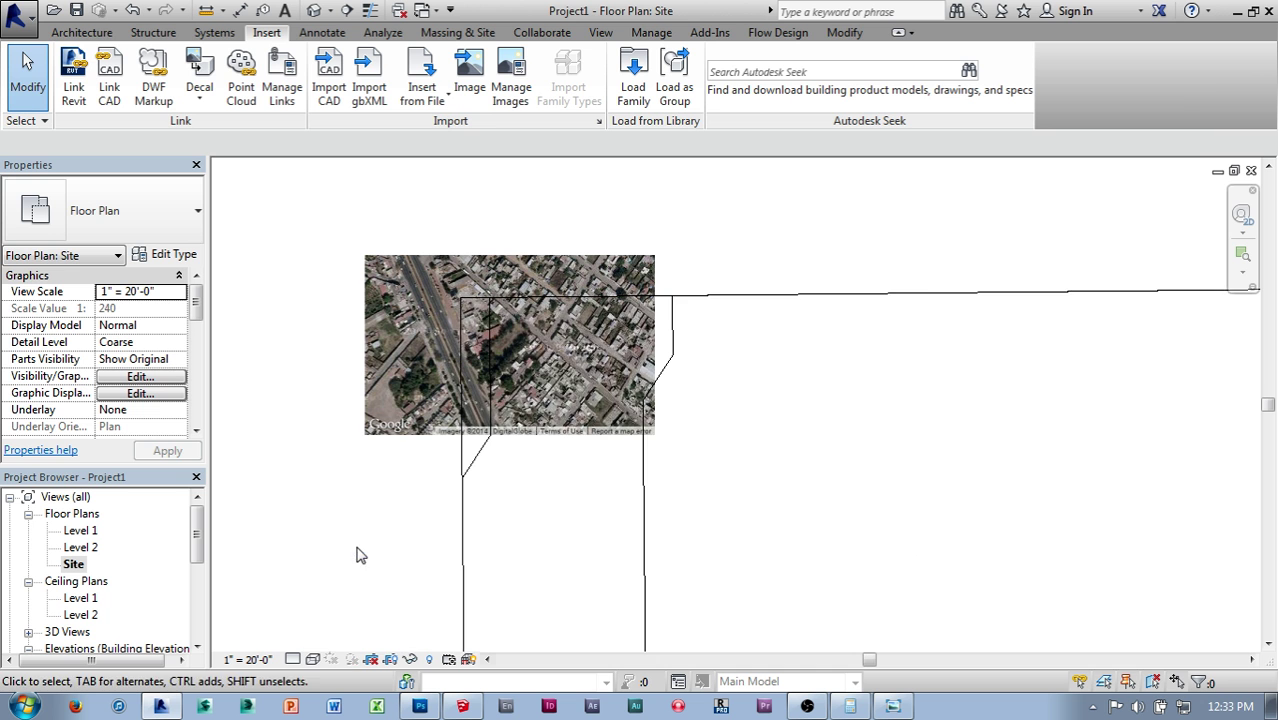
Move the CaminoSite1 image so its upper-left corner lines up with the topography's upper-left corner, nudging it slightly upward
{"action": "middle_click_drag", "start_coordinate": [356, 551], "coordinate": [354, 537]}
{"action": "scroll", "coordinate": [650, 414], "scroll_direction": "up", "scroll_amount": 4}
{"action": "scroll", "coordinate": [652, 314], "scroll_direction": "down", "scroll_amount": 2}
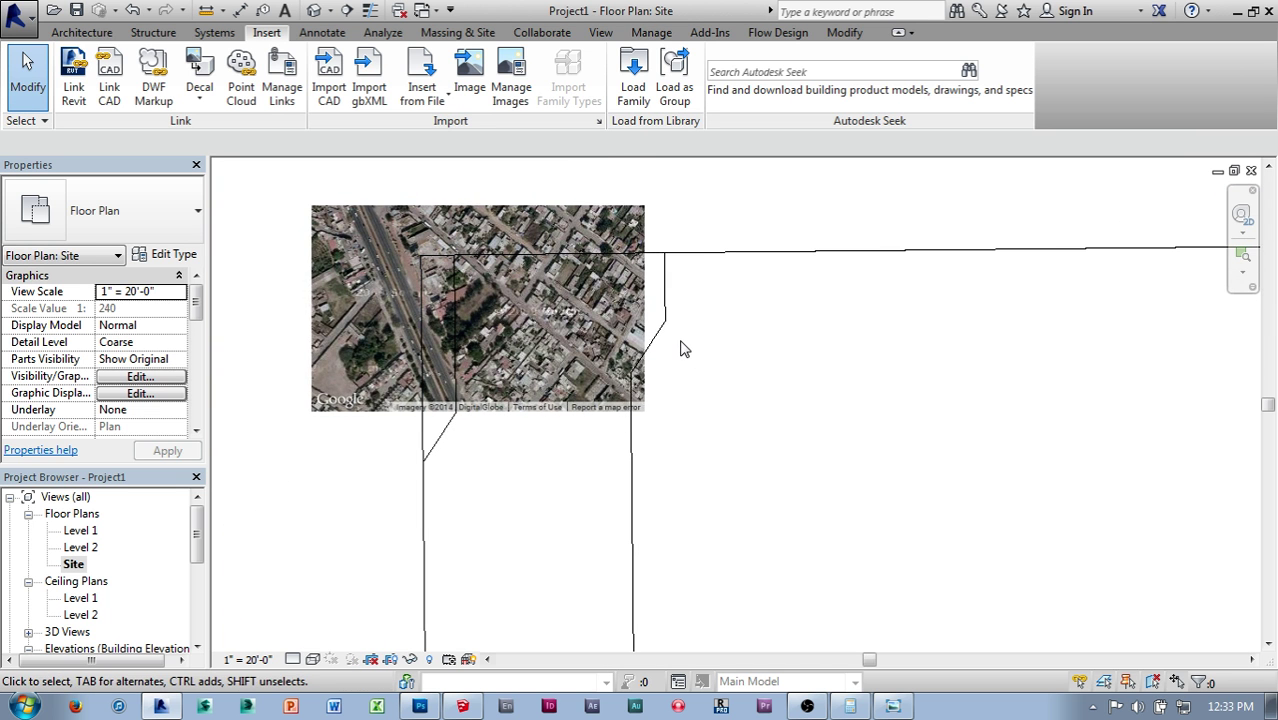
{"action": "left_click", "coordinate": [320, 218]}
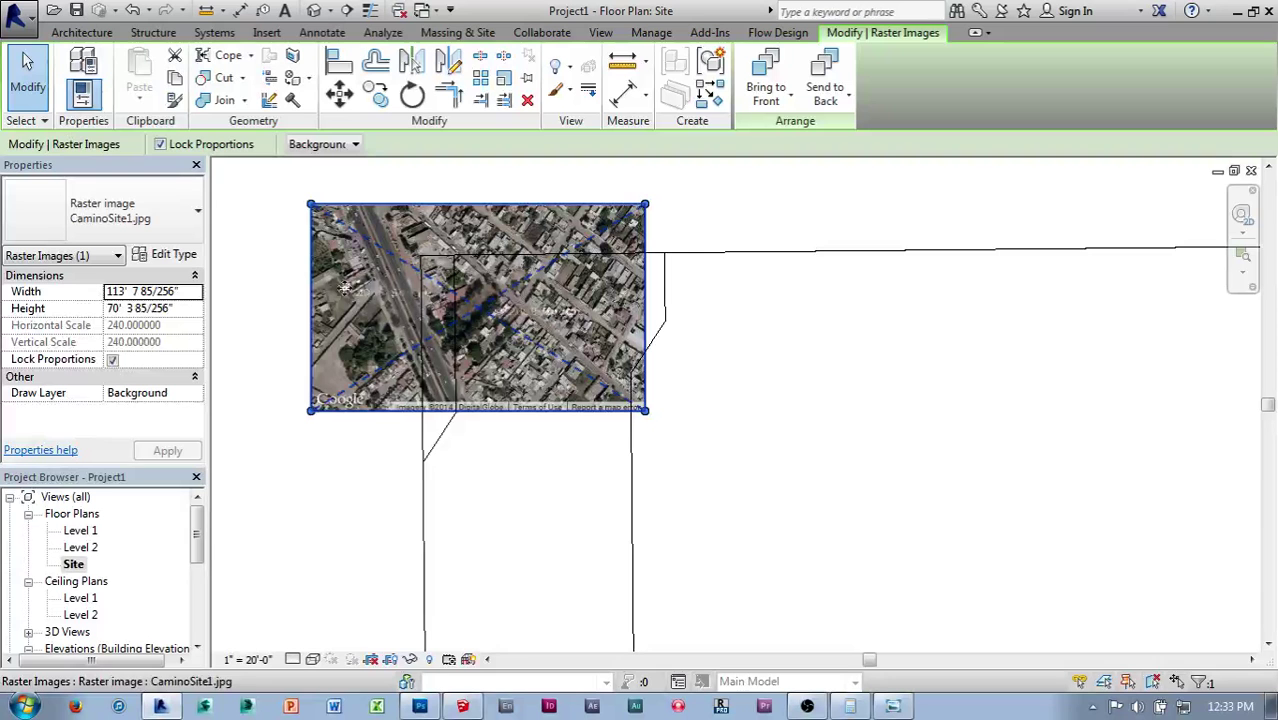
{"action": "left_click_drag", "start_coordinate": [335, 230], "coordinate": [444, 282]}
{"action": "scroll", "coordinate": [367, 288], "scroll_direction": "up", "scroll_amount": 3}
{"action": "left_click", "coordinate": [349, 282]}
{"action": "key", "text": "Up"}
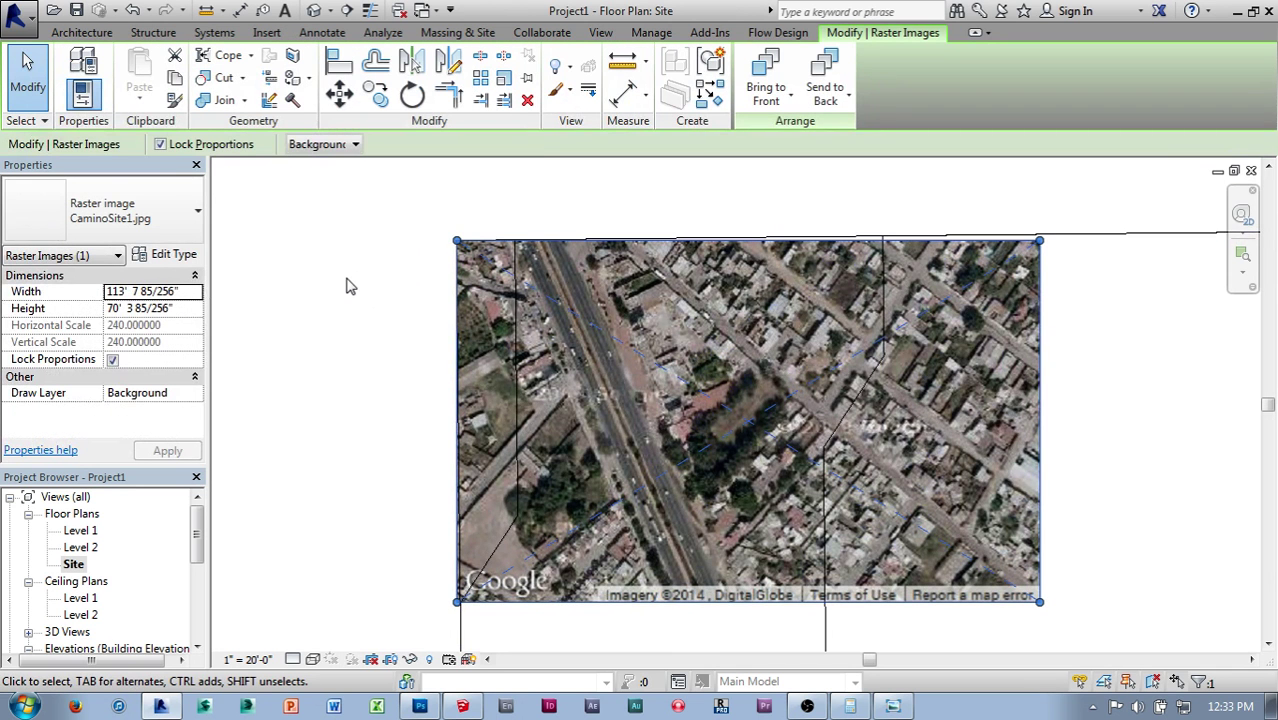
Enlarge the CaminoSite1 image proportionally from its lower-right corner to about 1500' 8" wide, matching the topography's width
{"action": "scroll", "coordinate": [314, 296], "scroll_direction": "down", "scroll_amount": 10}
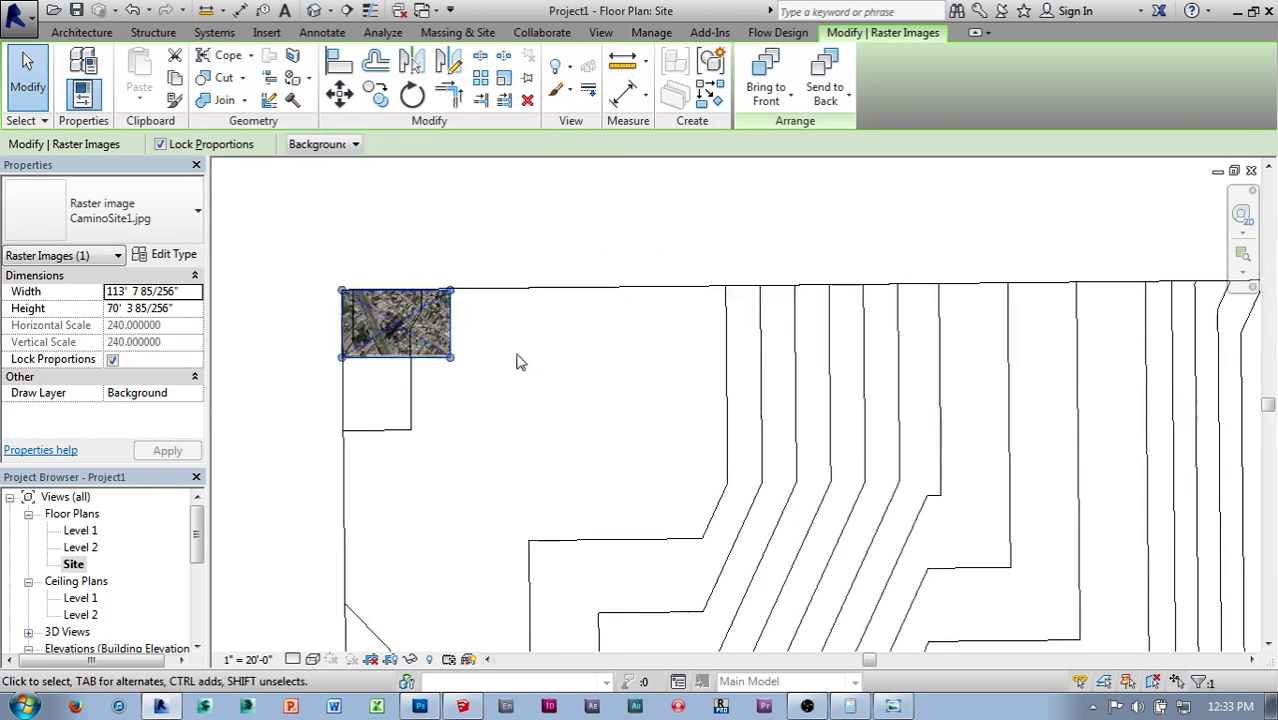
{"action": "scroll", "coordinate": [563, 390], "scroll_direction": "down", "scroll_amount": 3}
{"action": "middle_click_drag", "start_coordinate": [590, 419], "coordinate": [542, 359]}
{"action": "left_click_drag", "start_coordinate": [472, 313], "coordinate": [928, 552]}
{"action": "scroll", "coordinate": [700, 280], "scroll_direction": "up", "scroll_amount": 3}
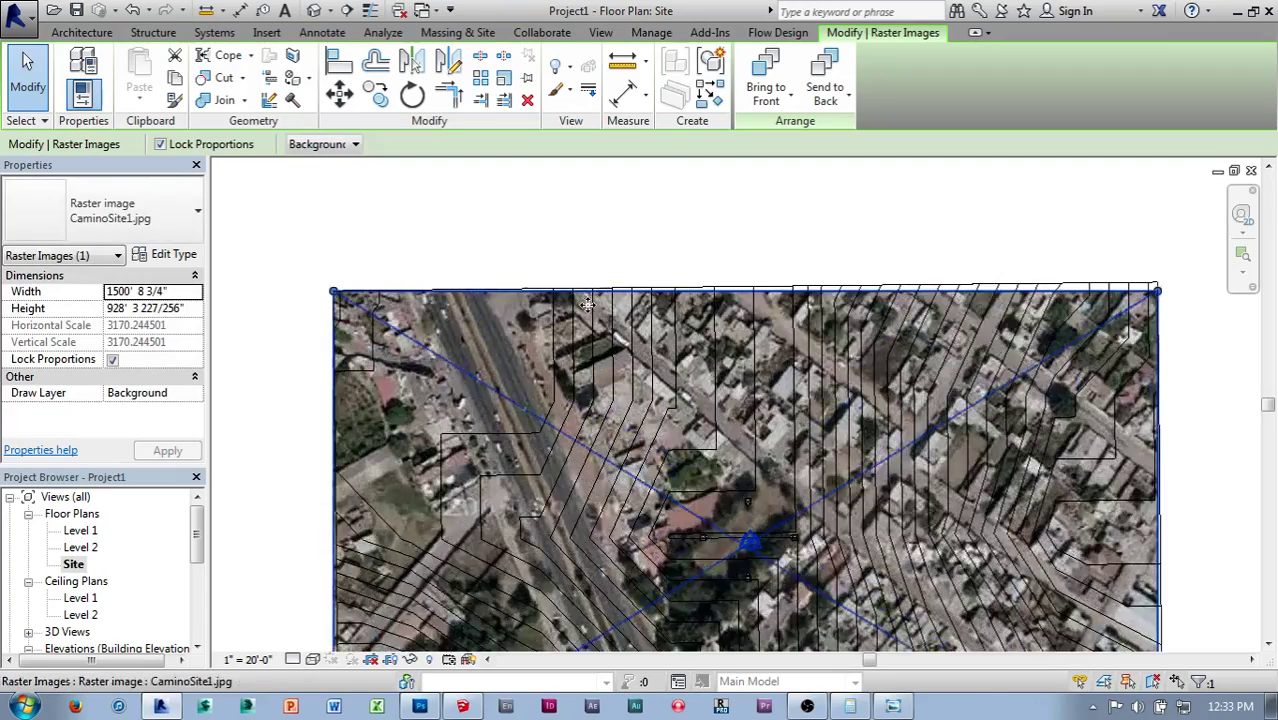
Rotate the CaminoSite1 image about its upper-left corner so its upper-right corner meets the topography's upper-right corner, and deselect it
{"action": "scroll", "coordinate": [1050, 277], "scroll_direction": "up", "scroll_amount": 2}
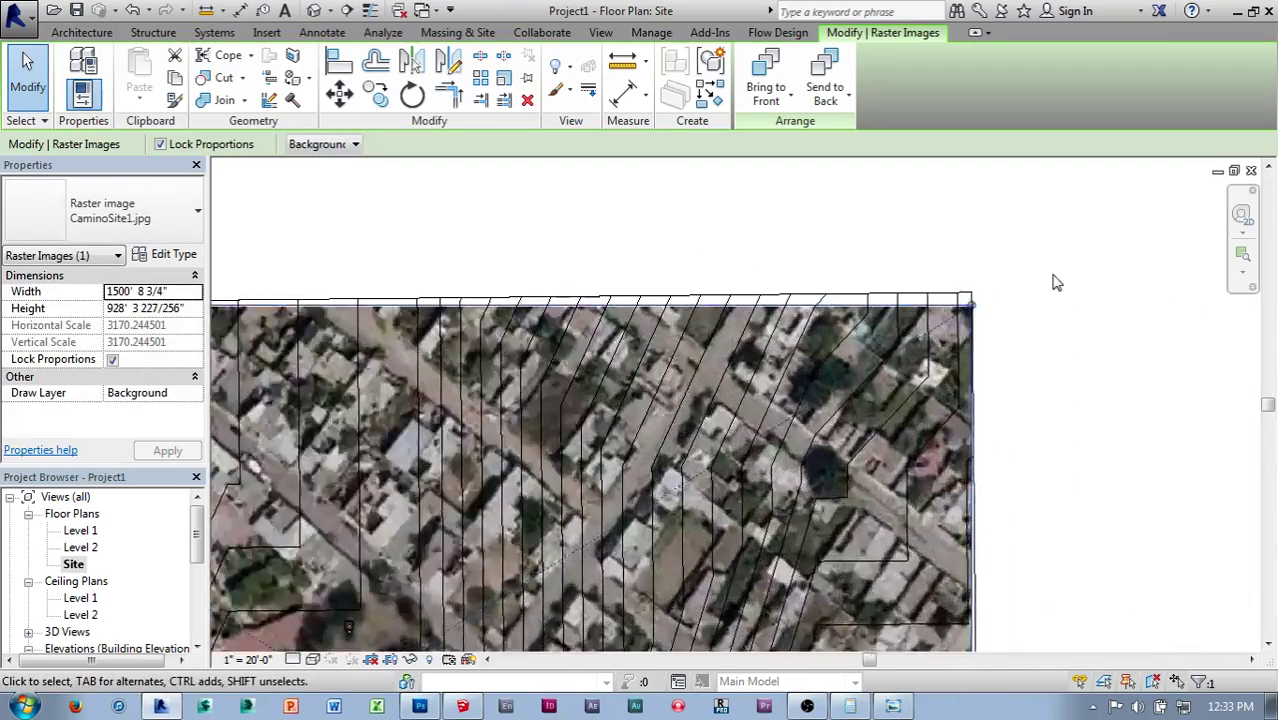
{"action": "scroll", "coordinate": [980, 330], "scroll_direction": "up", "scroll_amount": 1}
{"action": "scroll", "coordinate": [1061, 285], "scroll_direction": "down", "scroll_amount": 4}
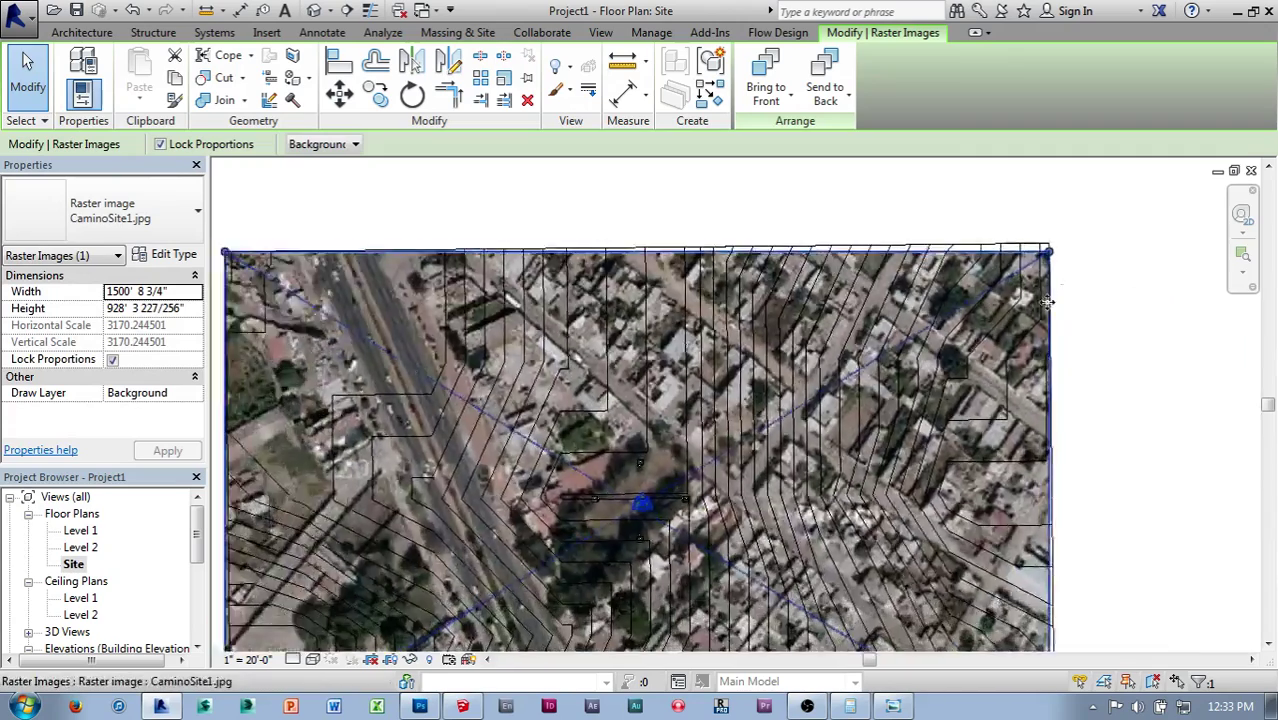
{"action": "scroll", "coordinate": [925, 445], "scroll_direction": "up", "scroll_amount": 2}
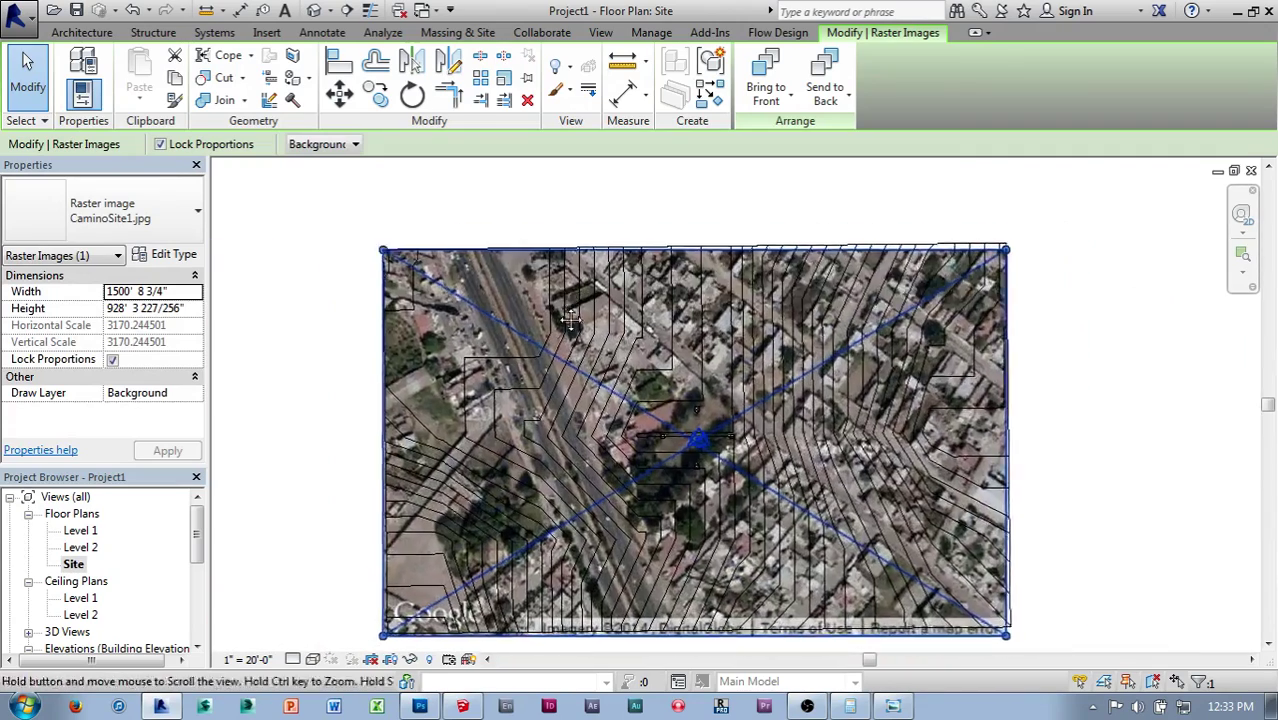
{"action": "scroll", "coordinate": [613, 245], "scroll_direction": "down", "scroll_amount": 2}
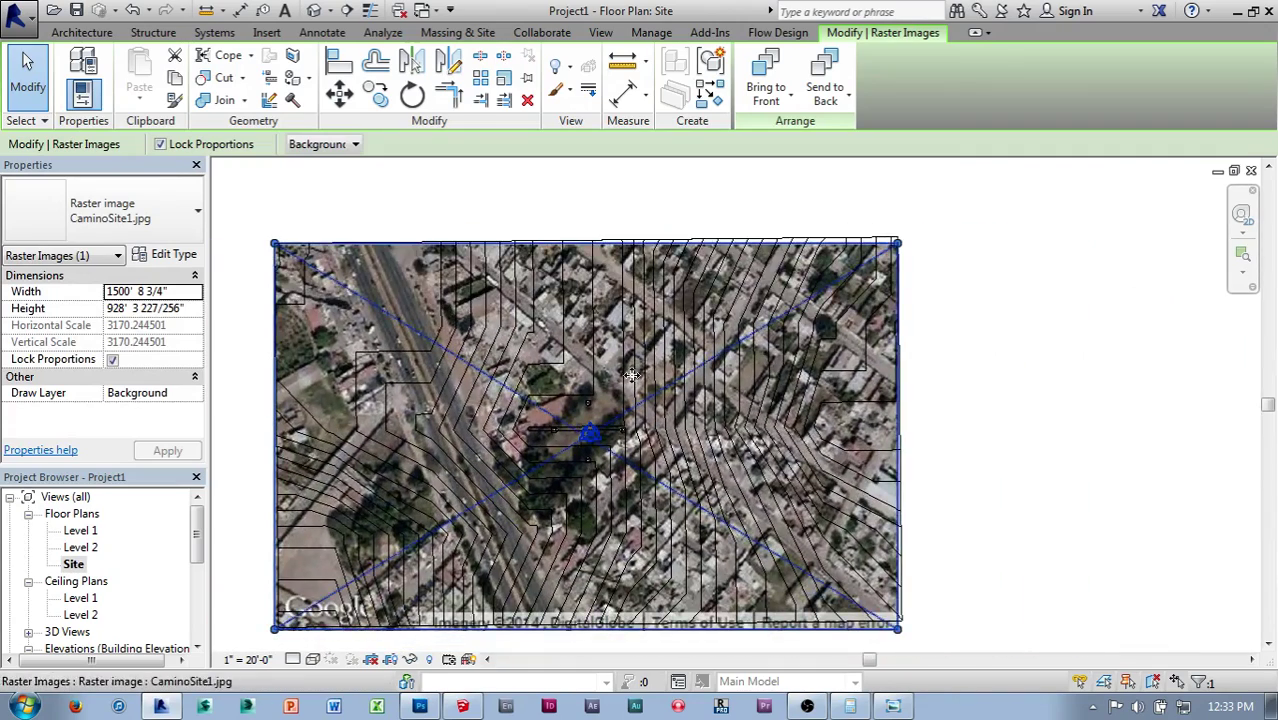
{"action": "middle_click_drag", "start_coordinate": [657, 294], "coordinate": [799, 194]}
{"action": "left_click", "coordinate": [412, 94]}
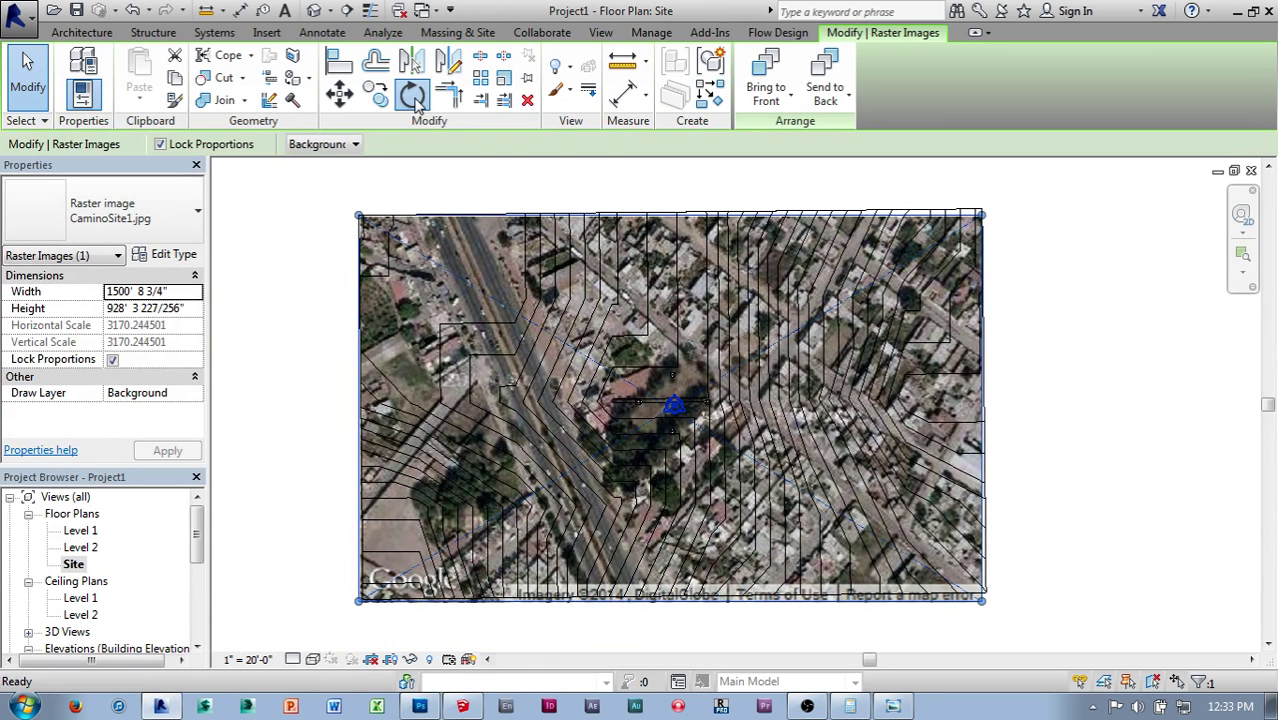
{"action": "left_click", "coordinate": [676, 423]}
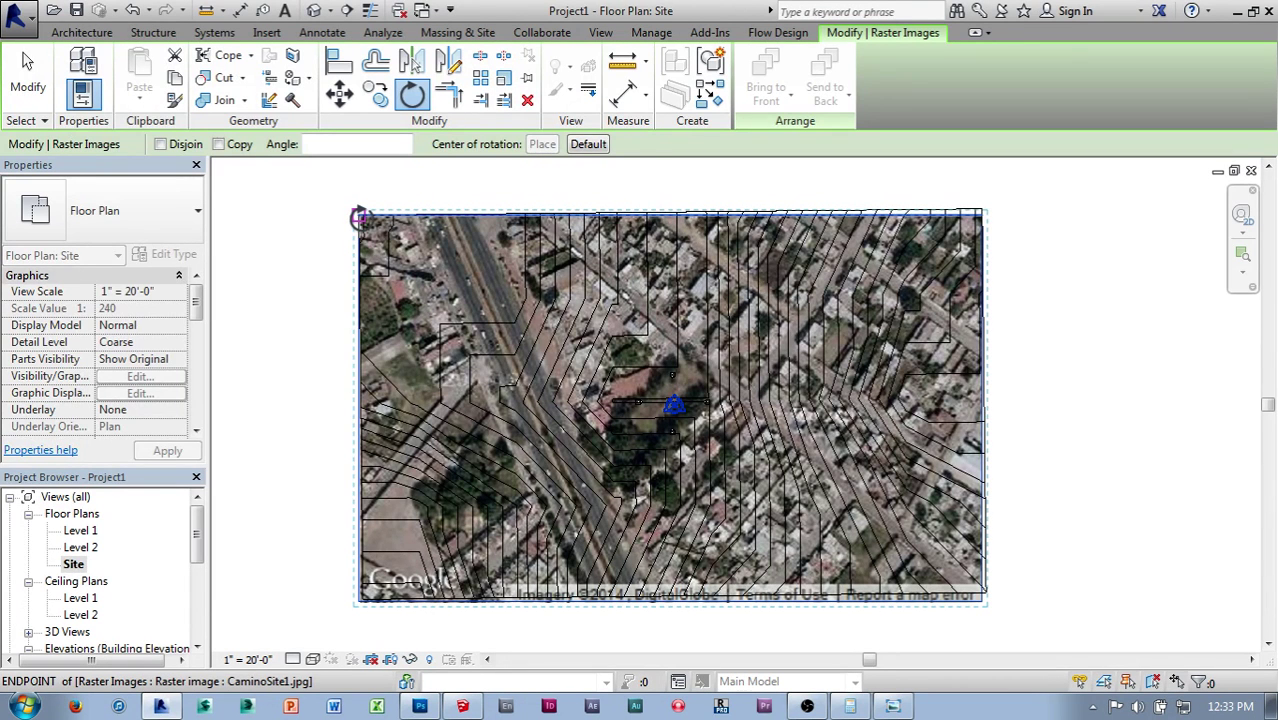
{"action": "scroll", "coordinate": [1060, 236], "scroll_direction": "up", "scroll_amount": 5}
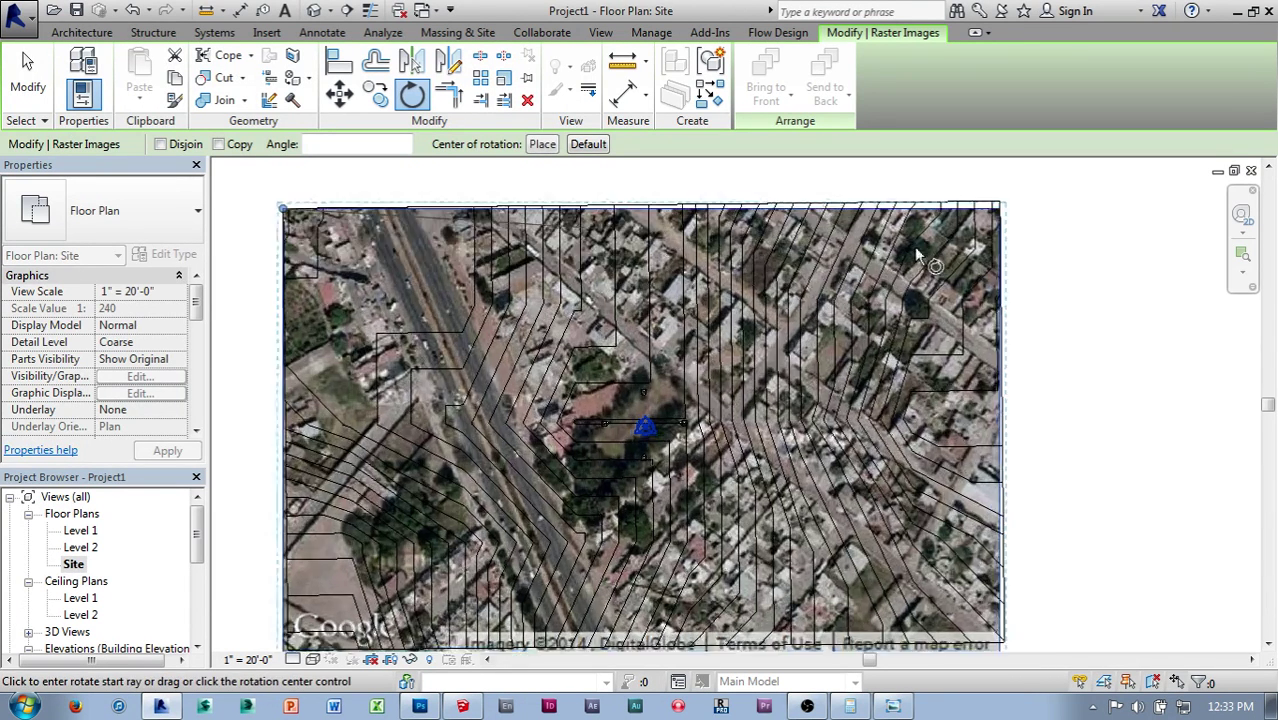
{"action": "scroll", "coordinate": [970, 372], "scroll_direction": "up", "scroll_amount": 2}
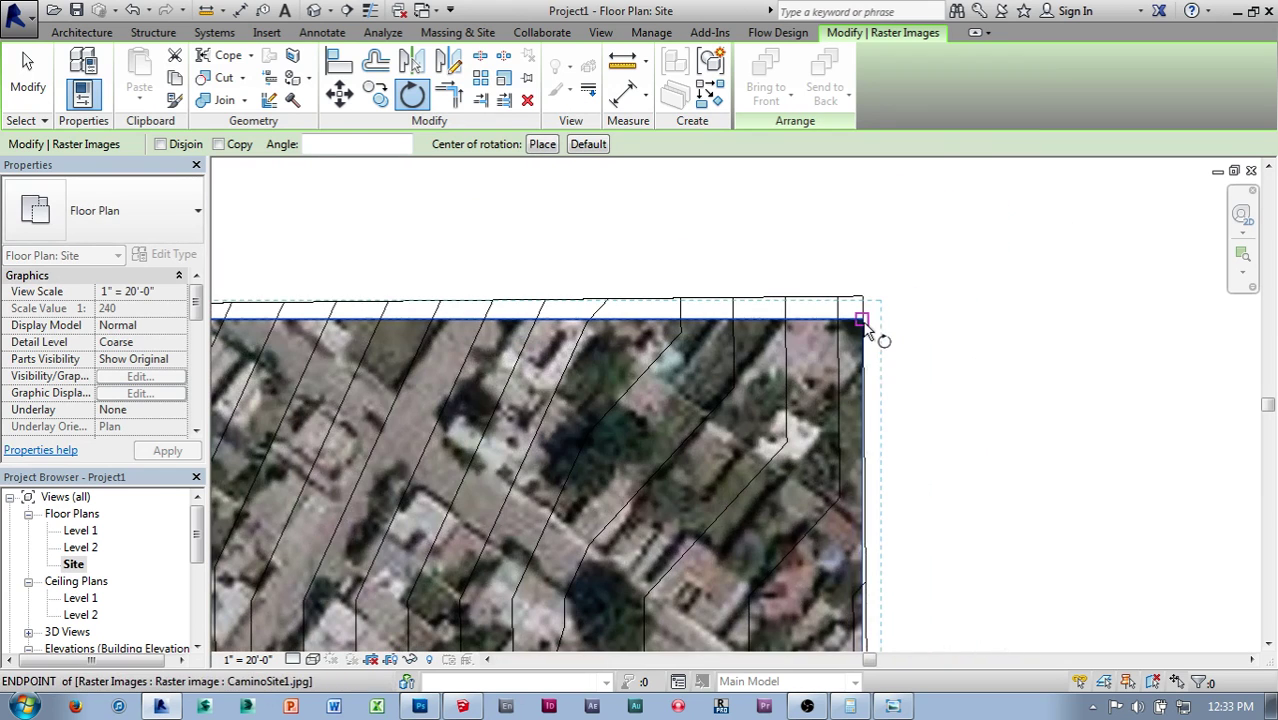
{"action": "left_click", "coordinate": [862, 321]}
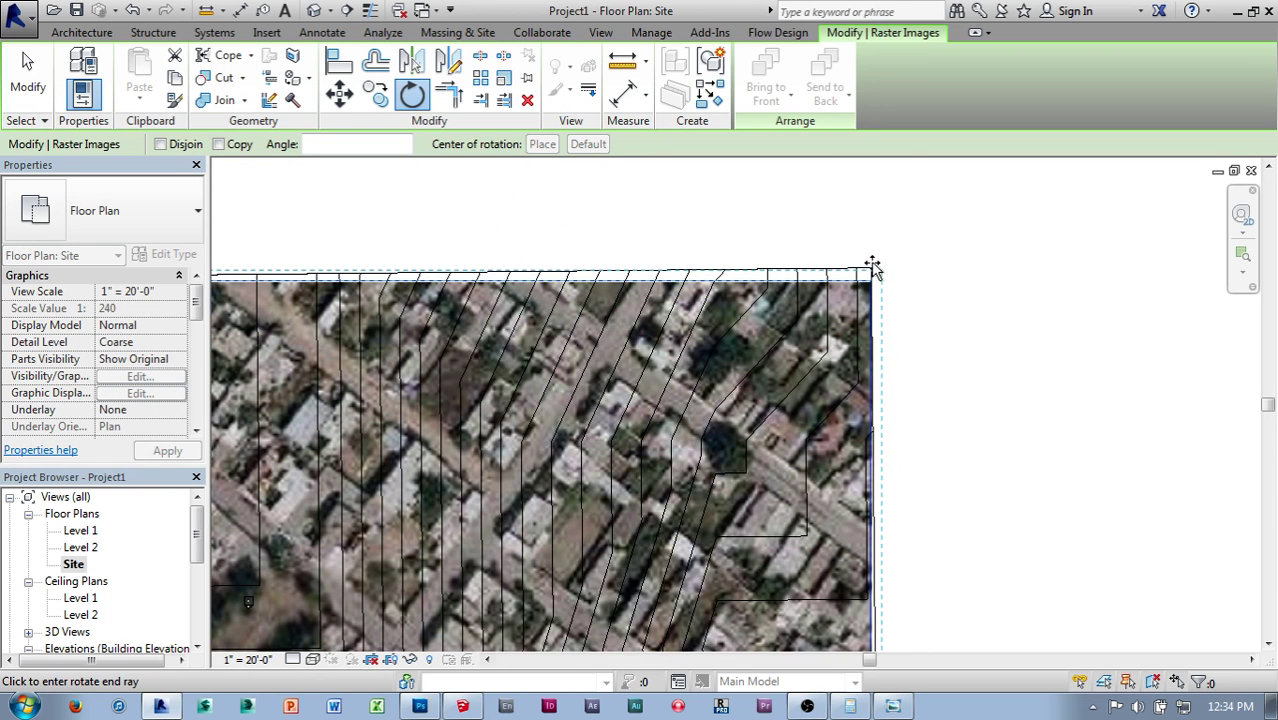
{"action": "left_click", "coordinate": [897, 245]}
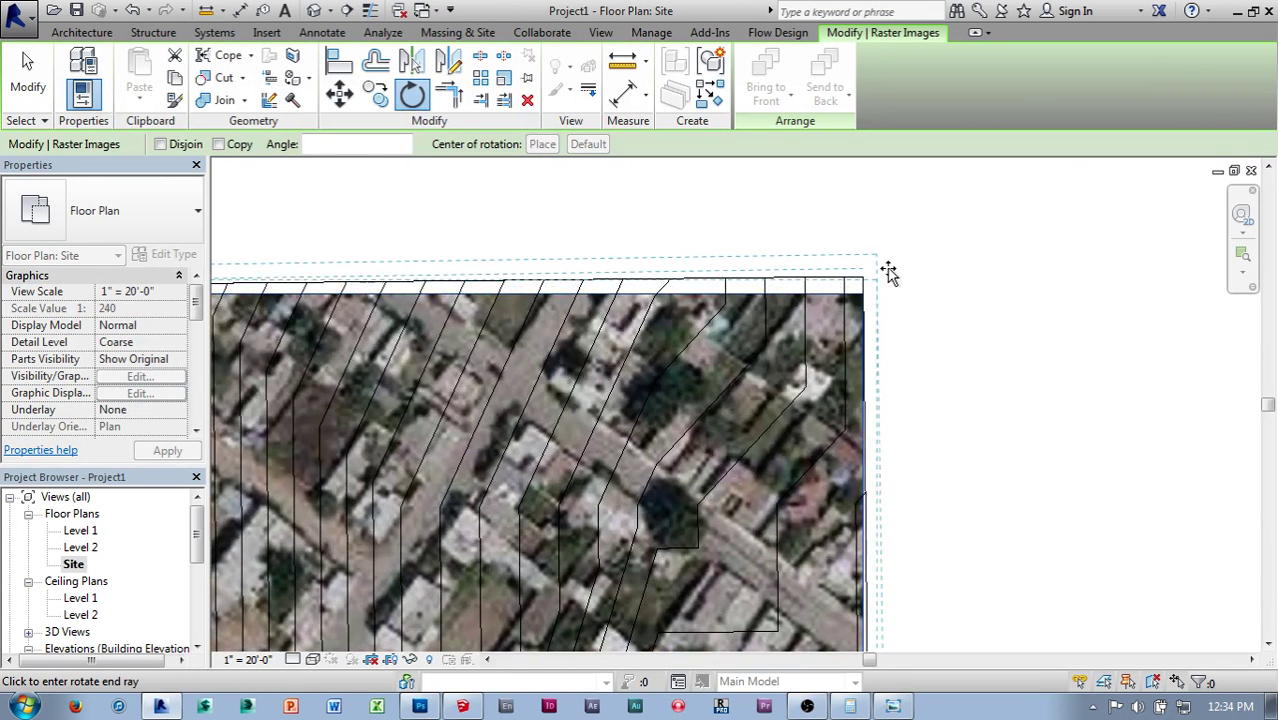
{"action": "left_click", "coordinate": [888, 282]}
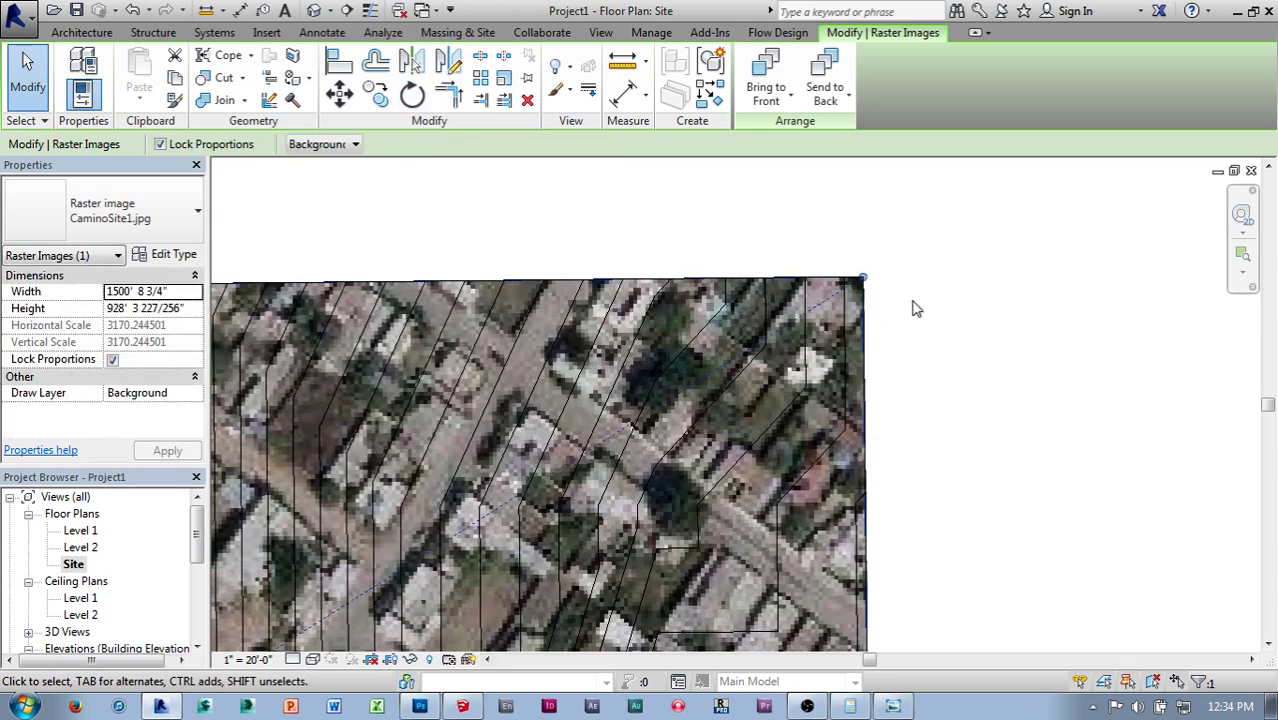
{"action": "left_click", "coordinate": [920, 311]}
Inspect the rotated image's corners and lower edge against the topography boundary
{"action": "scroll", "coordinate": [947, 417], "scroll_direction": "down", "scroll_amount": 3}
{"action": "scroll", "coordinate": [916, 448], "scroll_direction": "up", "scroll_amount": 5}
{"action": "scroll", "coordinate": [967, 459], "scroll_direction": "up", "scroll_amount": 2}
{"action": "scroll", "coordinate": [896, 482], "scroll_direction": "down", "scroll_amount": 4}
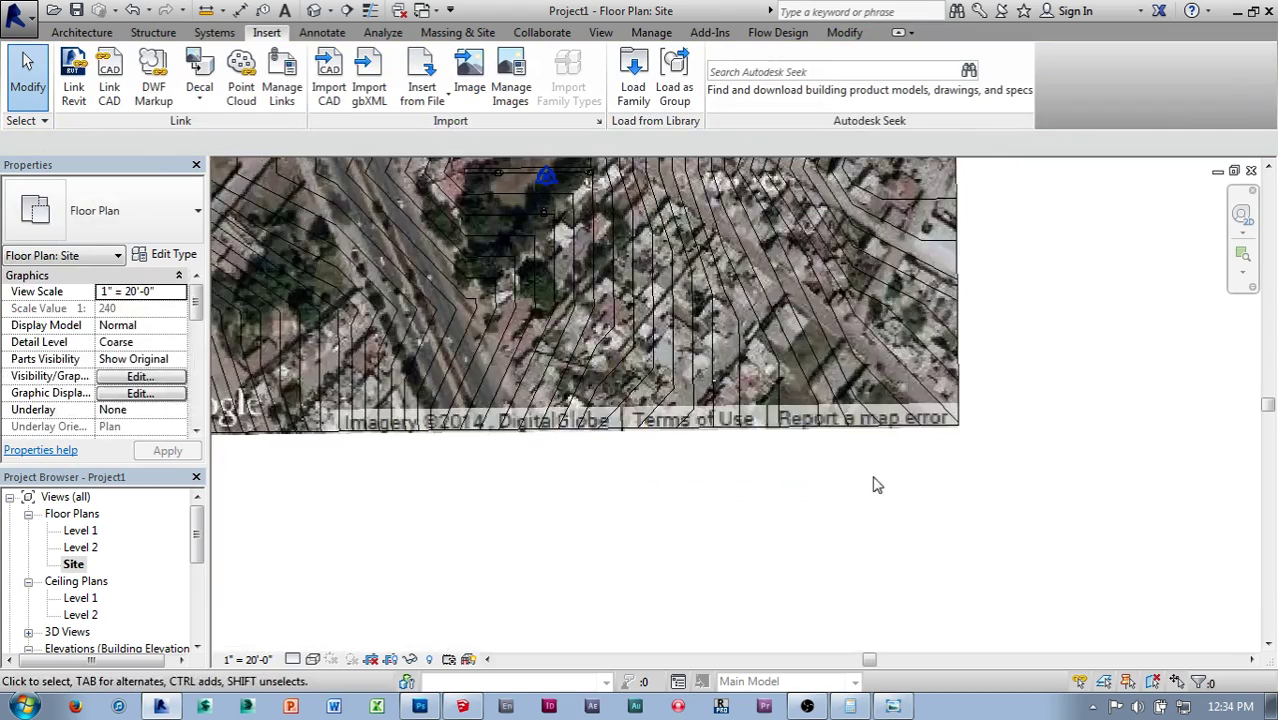
{"action": "scroll", "coordinate": [610, 570], "scroll_direction": "up", "scroll_amount": 1}
{"action": "scroll", "coordinate": [610, 570], "scroll_direction": "up", "scroll_amount": 2}
{"action": "scroll", "coordinate": [633, 577], "scroll_direction": "up", "scroll_amount": 3, "text": "ctrl"}
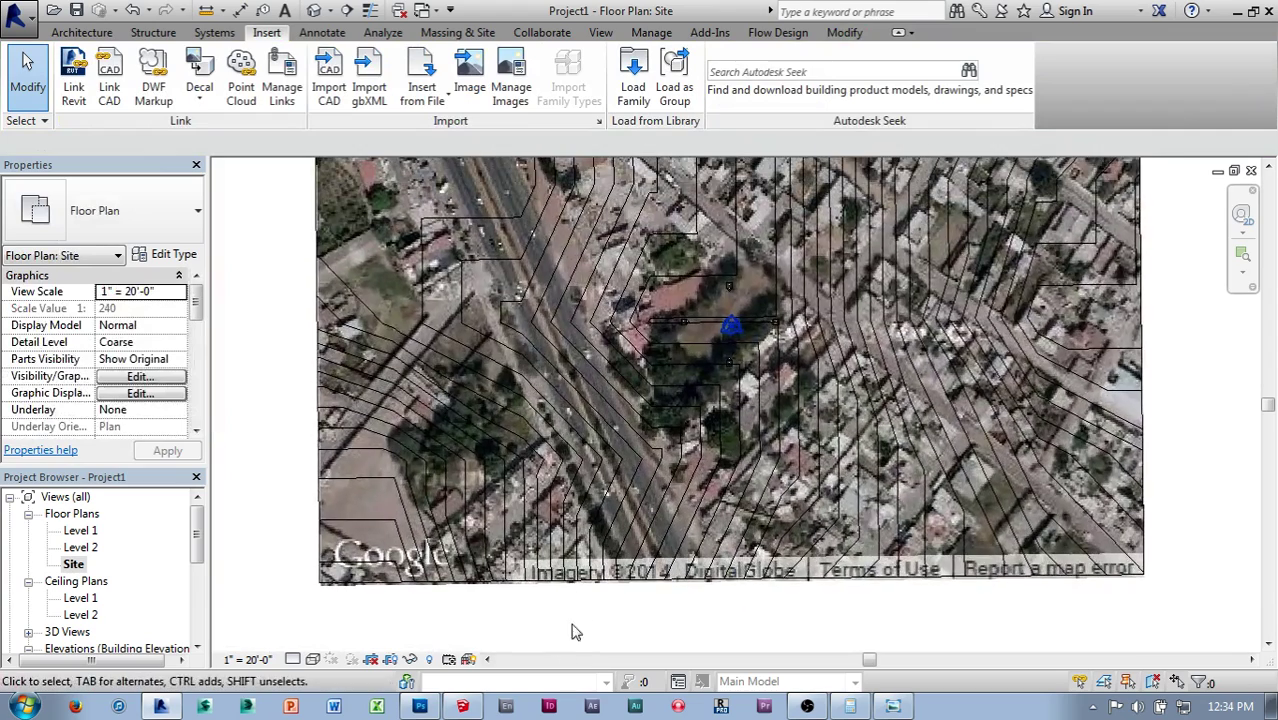
{"action": "scroll", "coordinate": [575, 632], "scroll_direction": "down", "scroll_amount": 1}
{"action": "mouse_move", "coordinate": [575, 632]}
{"action": "middle_mouse_down"}
{"action": "mouse_move", "coordinate": [599, 633]}
{"action": "mouse_move", "coordinate": [571, 653]}
{"action": "middle_mouse_up"}
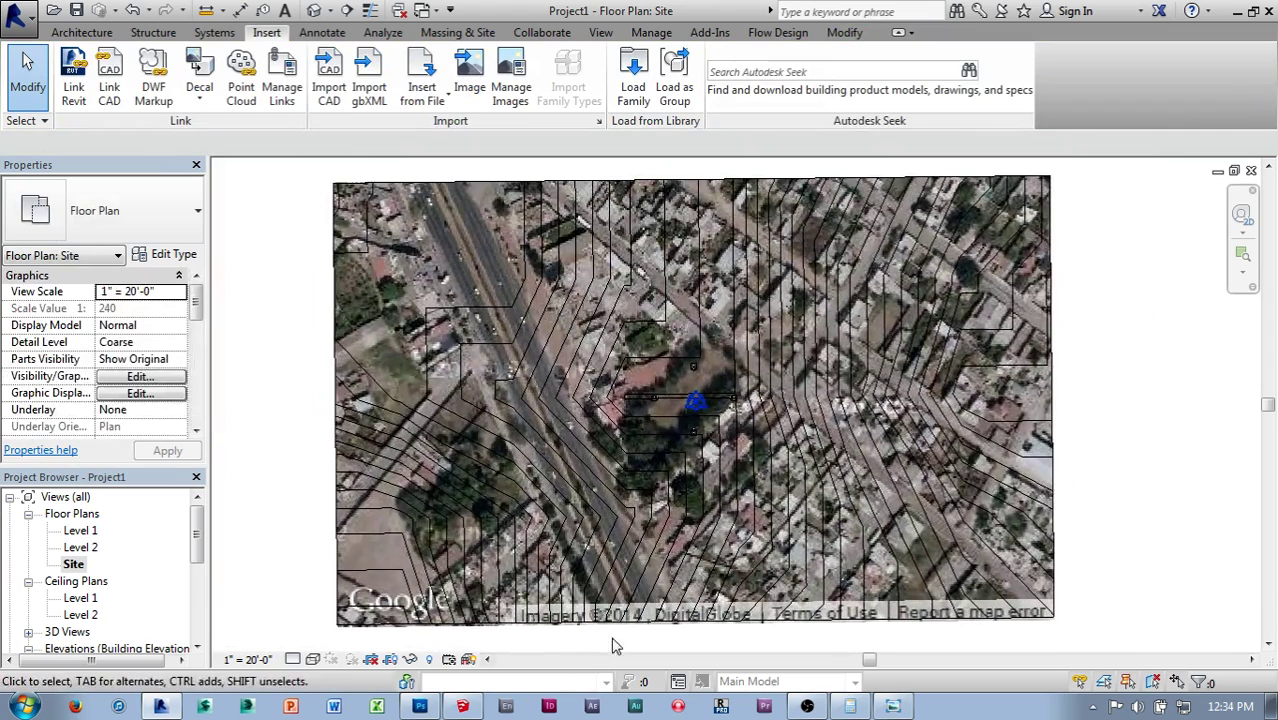
{"action": "scroll", "coordinate": [1090, 537], "scroll_direction": "down", "scroll_amount": 1}
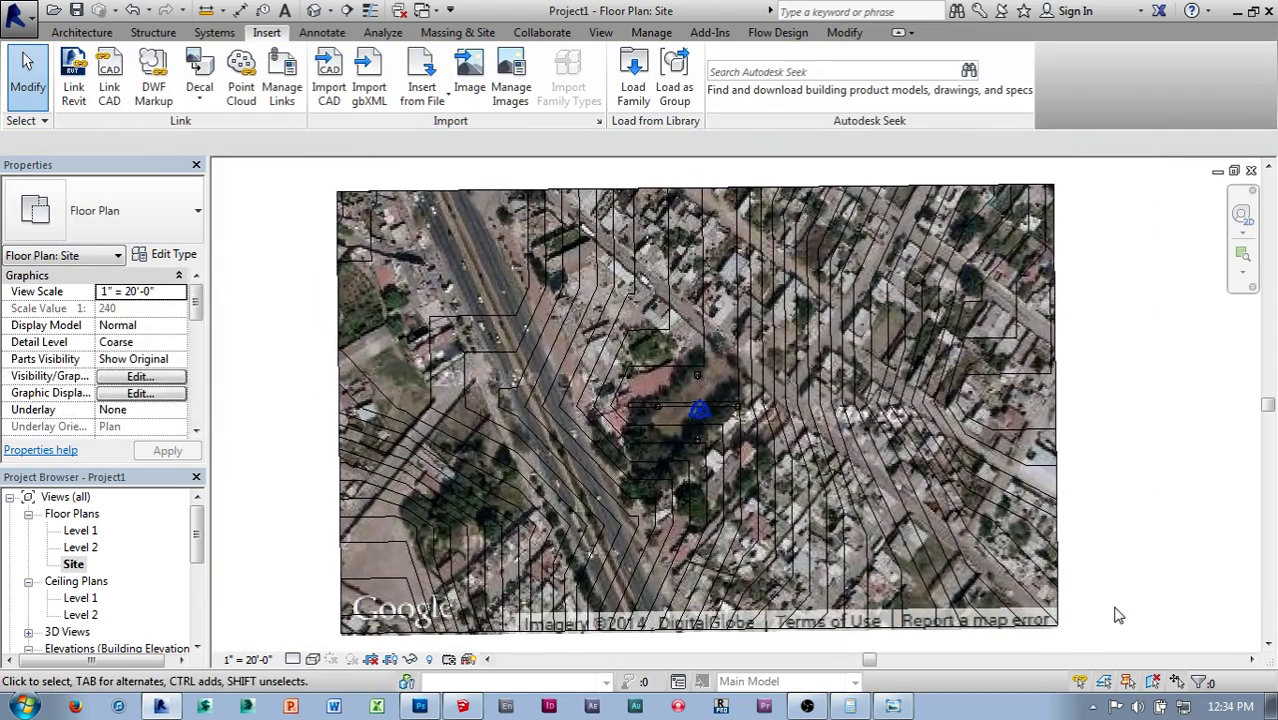
{"action": "scroll", "coordinate": [1116, 593], "scroll_direction": "down", "scroll_amount": 1}
{"action": "middle_click_drag", "start_coordinate": [1118, 593], "coordinate": [1098, 595]}
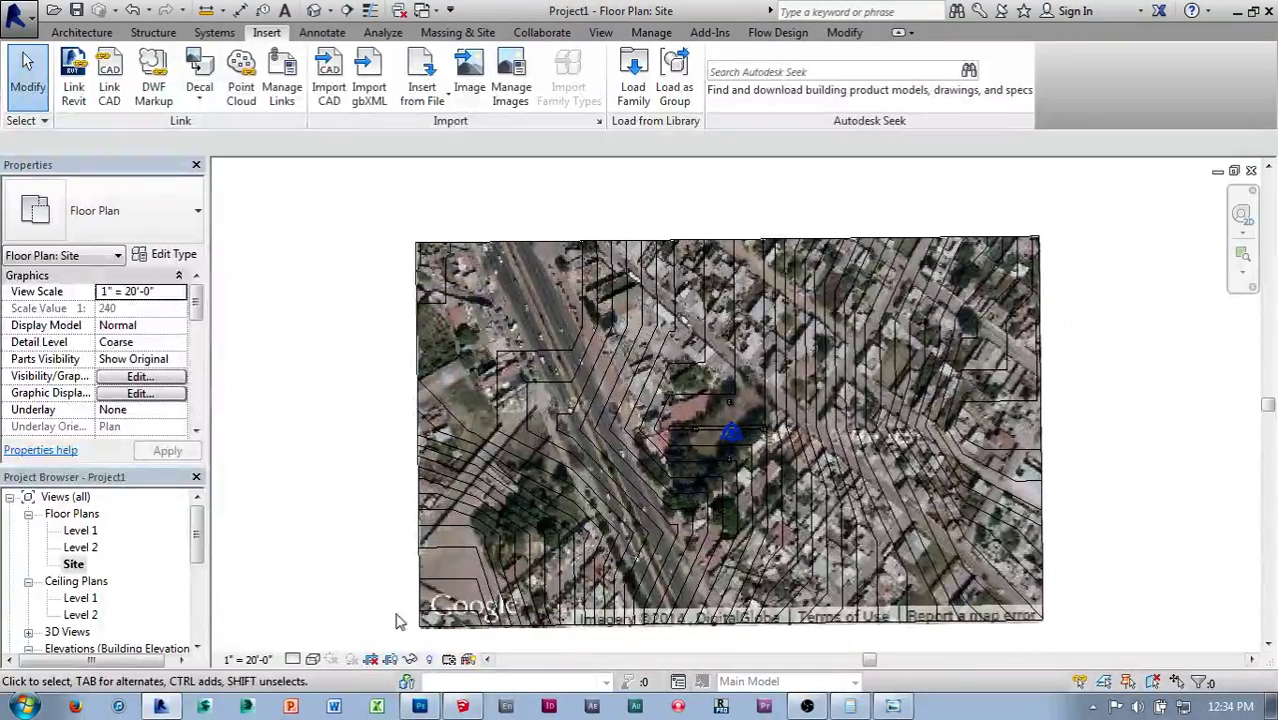
{"action": "middle_click_drag", "start_coordinate": [1098, 572], "coordinate": [1076, 550]}
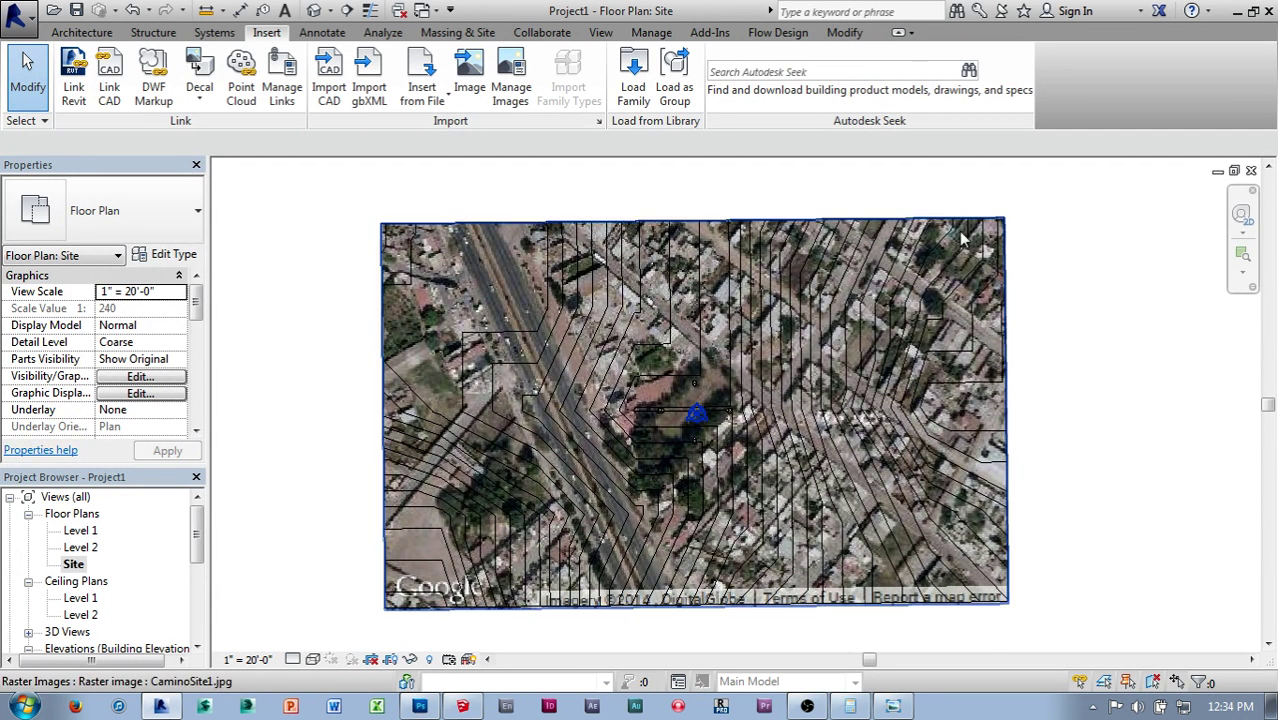
{"action": "mouse_move", "coordinate": [350, 594]}
{"action": "middle_mouse_down"}
{"action": "mouse_move", "coordinate": [357, 585]}
{"action": "mouse_move", "coordinate": [336, 578]}
{"action": "middle_mouse_up"}
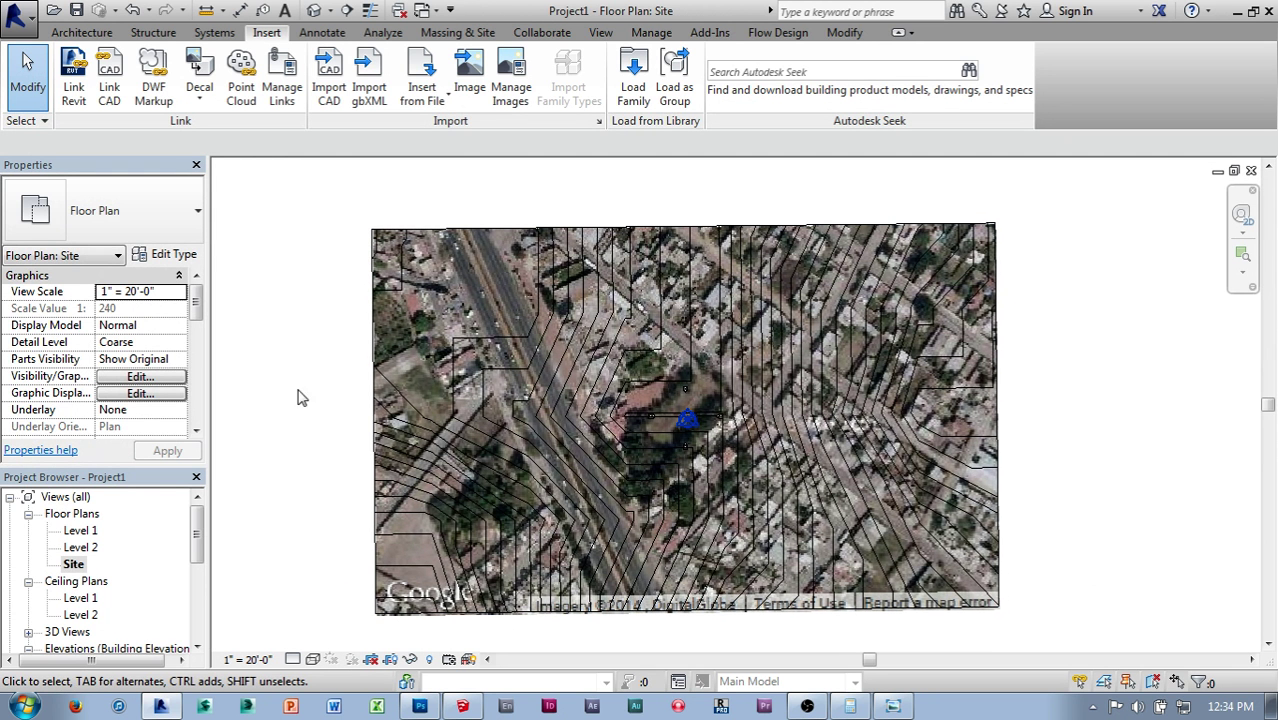
{"action": "middle_click_drag", "start_coordinate": [303, 384], "coordinate": [310, 377]}
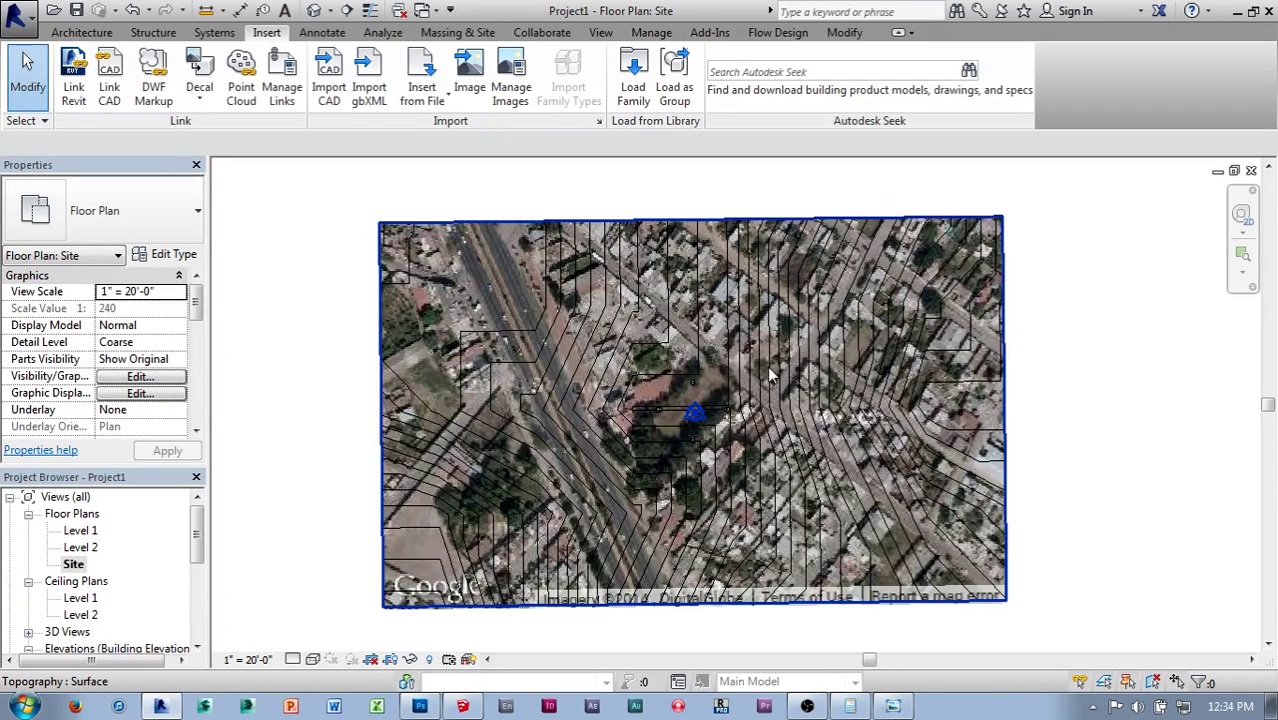
{"action": "scroll", "coordinate": [769, 374], "scroll_direction": "up", "scroll_amount": 1}
{"action": "scroll", "coordinate": [769, 374], "scroll_direction": "up", "scroll_amount": 2}
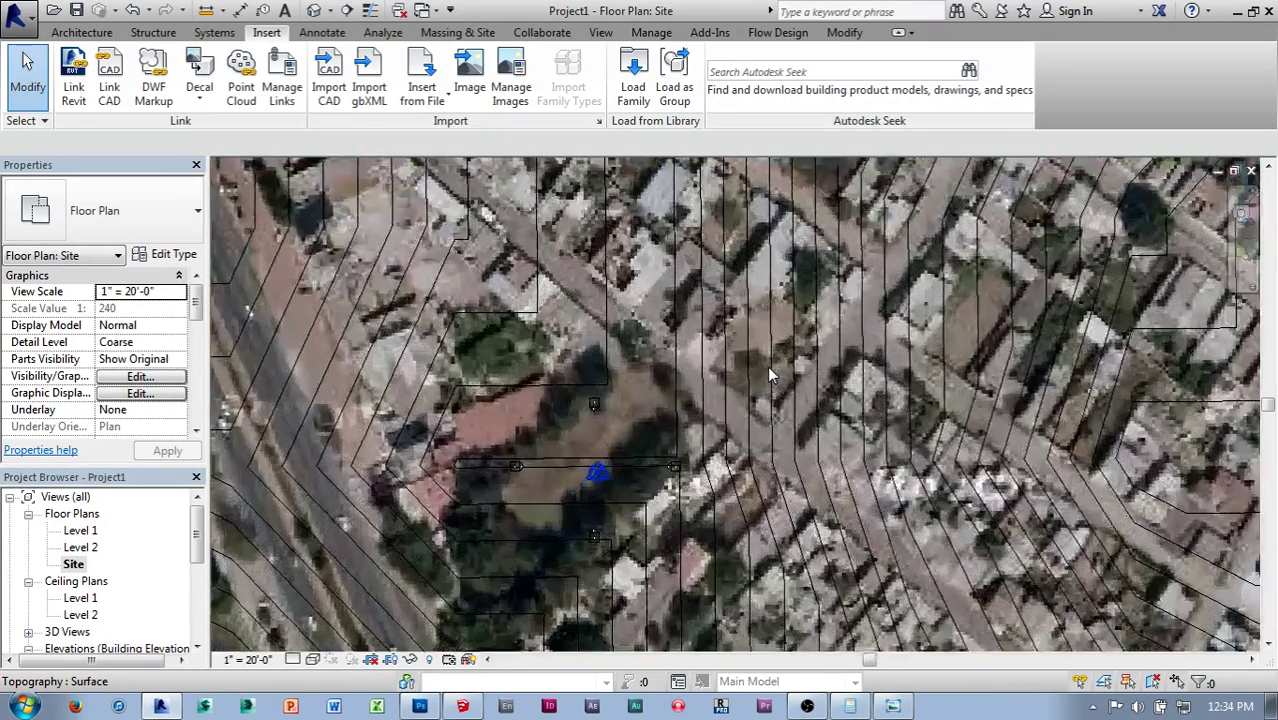
{"action": "scroll", "coordinate": [769, 374], "scroll_direction": "down", "scroll_amount": 5}
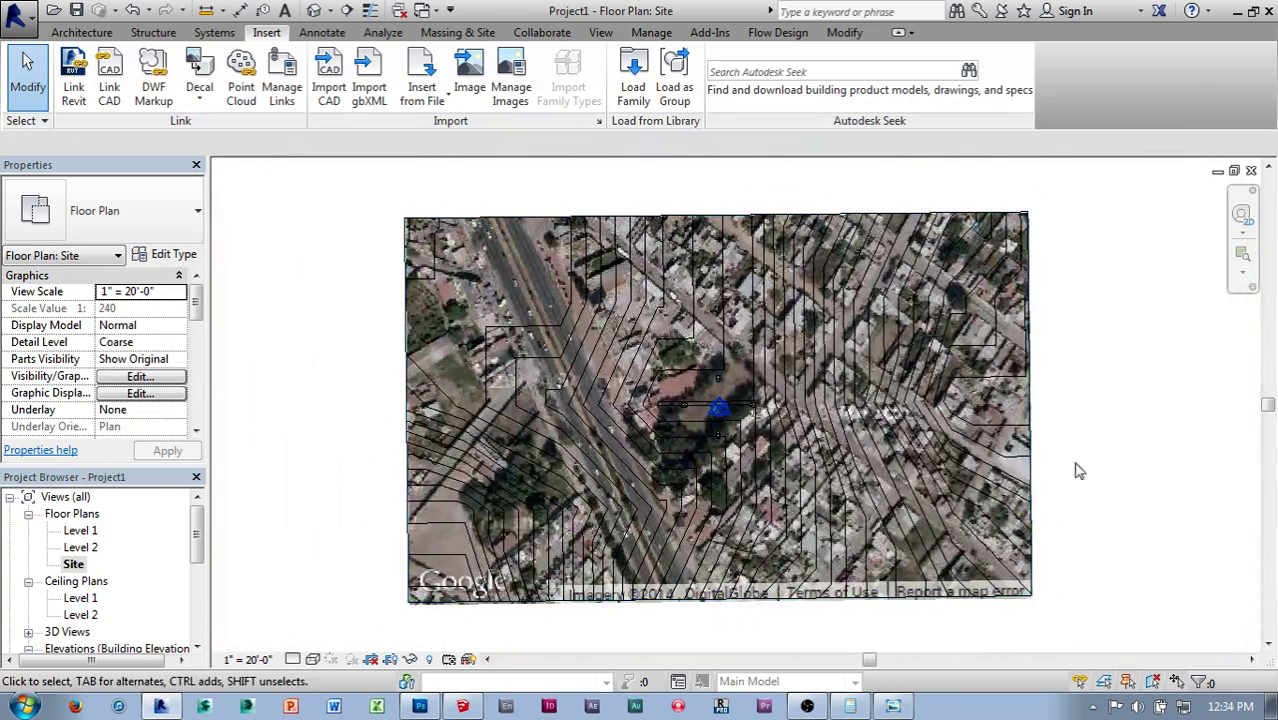
{"action": "middle_click_drag", "start_coordinate": [1081, 463], "coordinate": [1067, 502]}
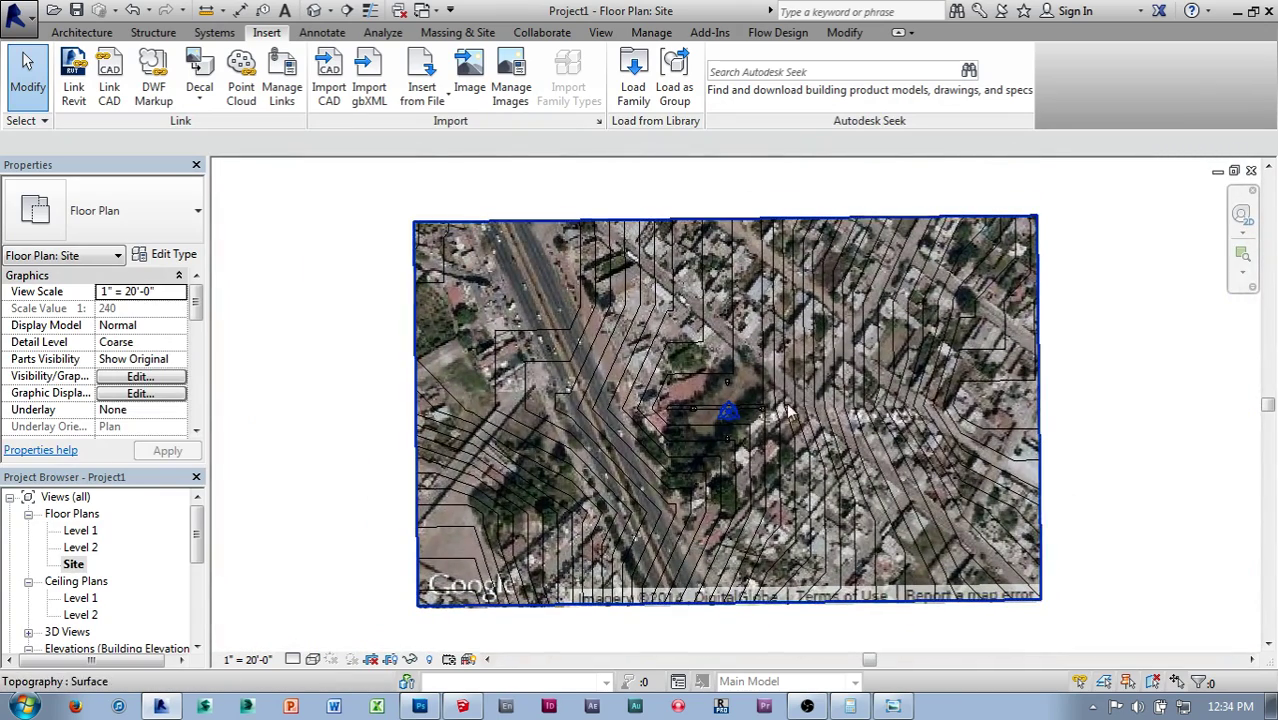
{"action": "scroll", "coordinate": [780, 434], "scroll_direction": "up", "scroll_amount": 2}
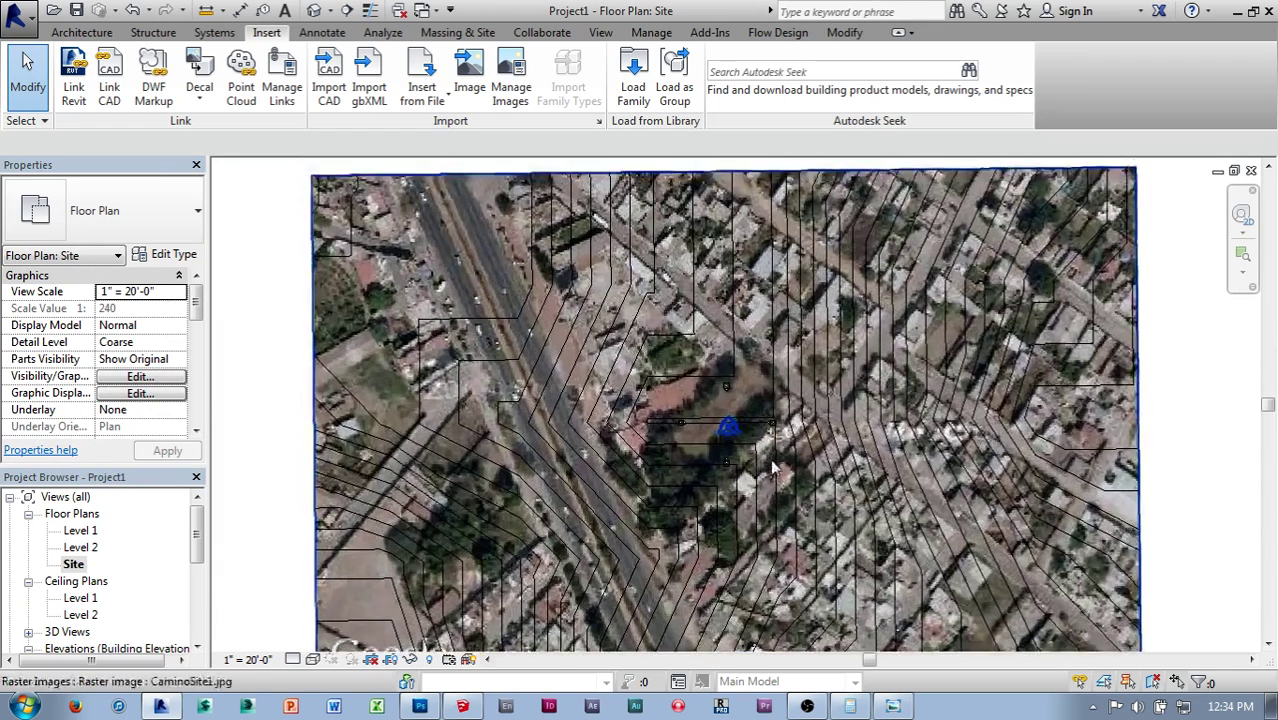
{"action": "scroll", "coordinate": [763, 455], "scroll_direction": "down", "scroll_amount": 2}
{"action": "mouse_move", "coordinate": [286, 400]}
{"action": "middle_mouse_down"}
{"action": "mouse_move", "coordinate": [264, 400]}
{"action": "mouse_move", "coordinate": [300, 419]}
{"action": "middle_mouse_up"}
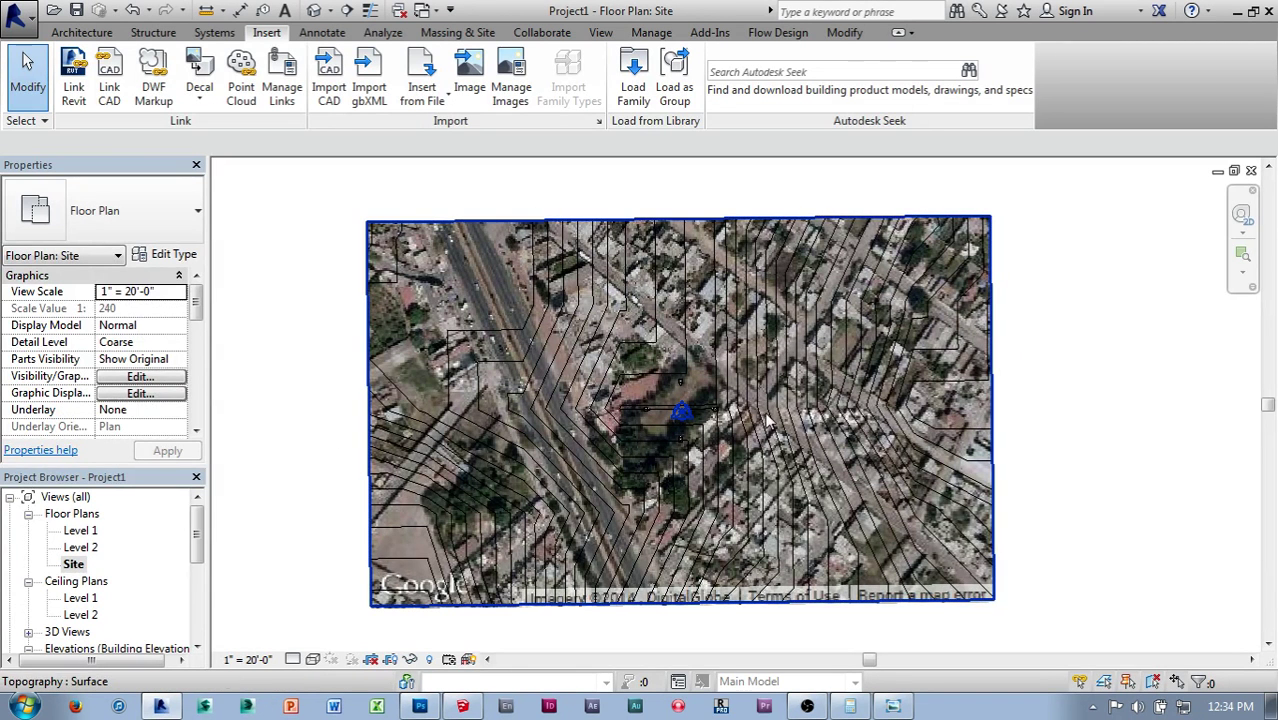
{"action": "middle_click_drag", "start_coordinate": [370, 445], "coordinate": [310, 443]}
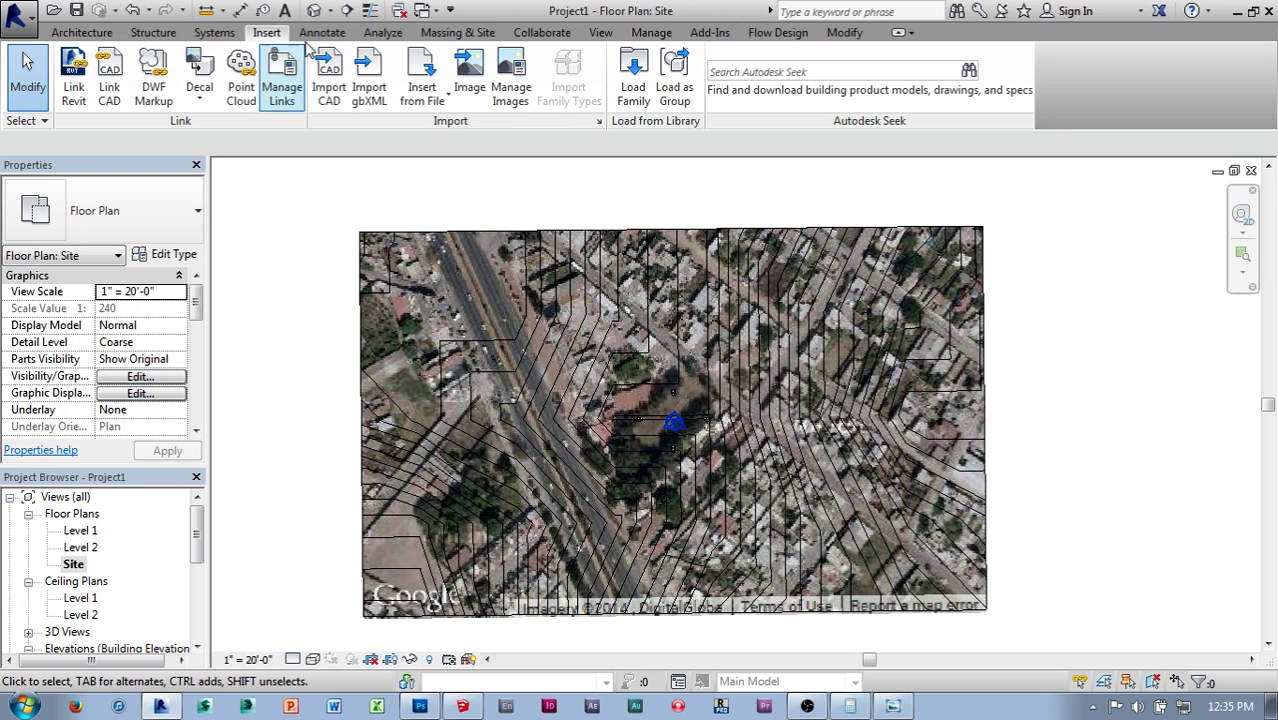
Start a topography subregion and sketch its boundary along the highway's right edge past both image edges, adding a short horizontal segment below
{"action": "left_click", "coordinate": [455, 34]}
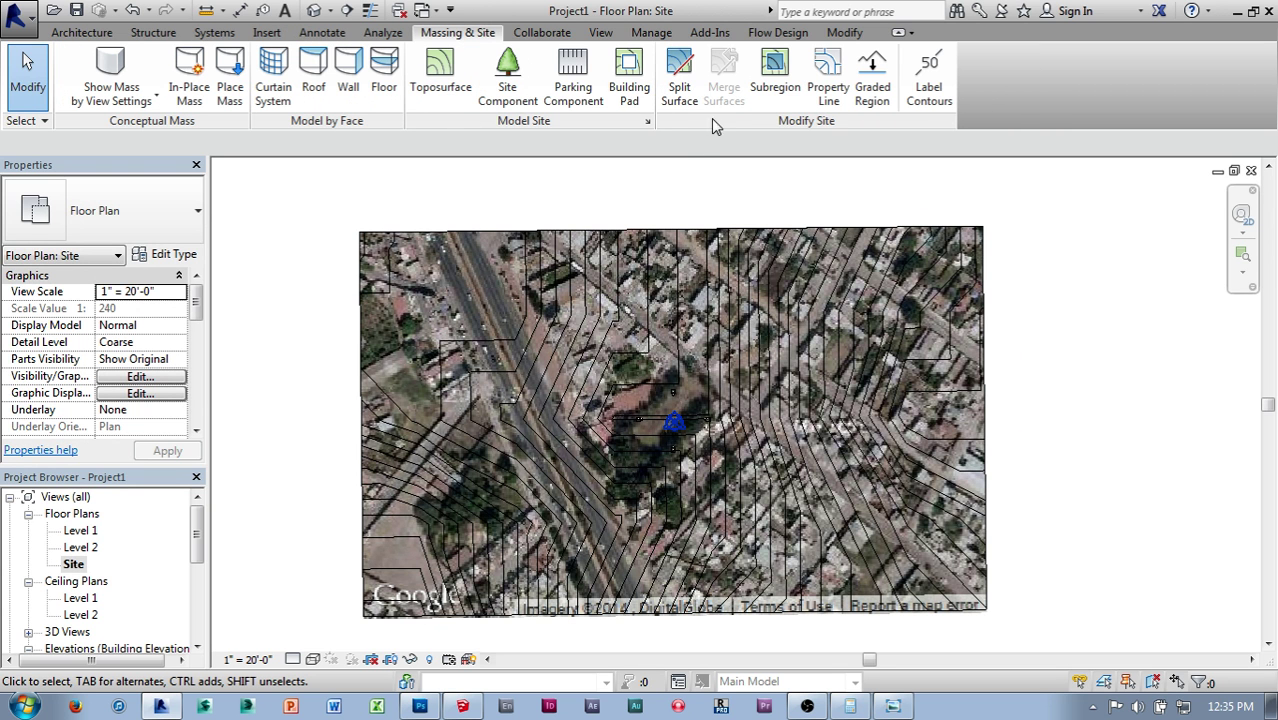
{"action": "left_click", "coordinate": [779, 86]}
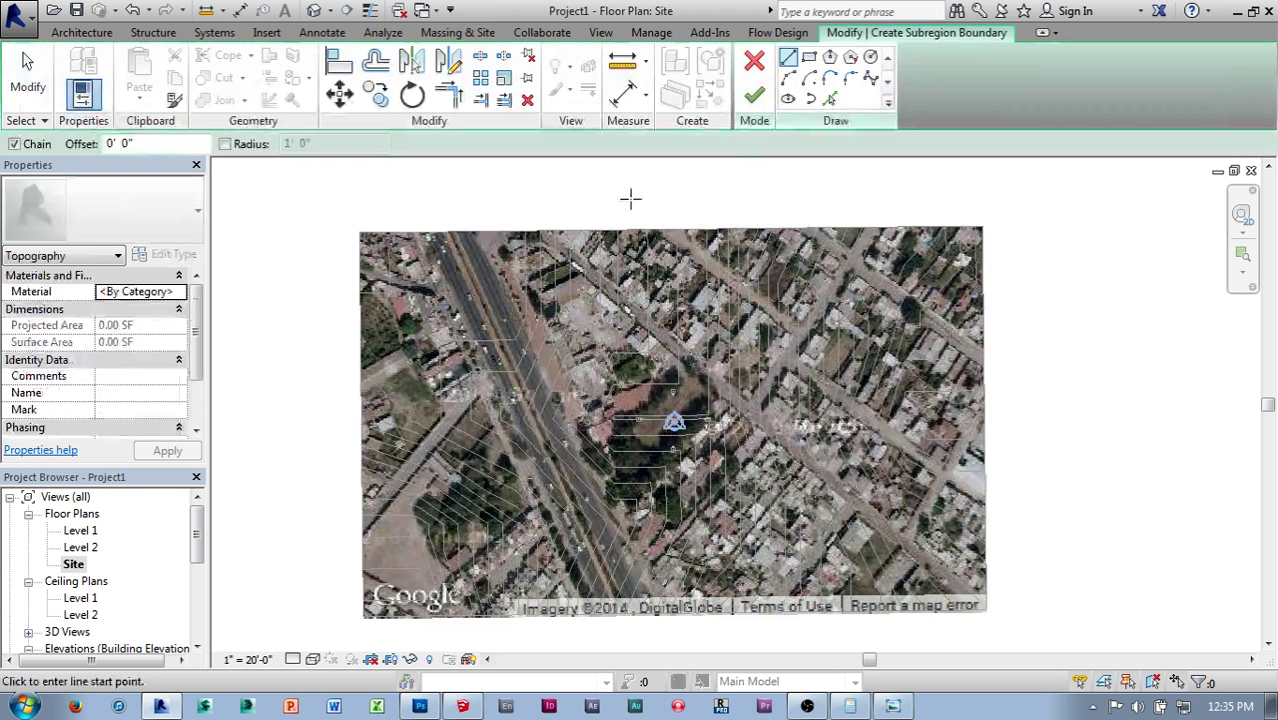
{"action": "scroll", "coordinate": [451, 222], "scroll_direction": "up", "scroll_amount": 3}
{"action": "scroll", "coordinate": [508, 226], "scroll_direction": "up", "scroll_amount": 3}
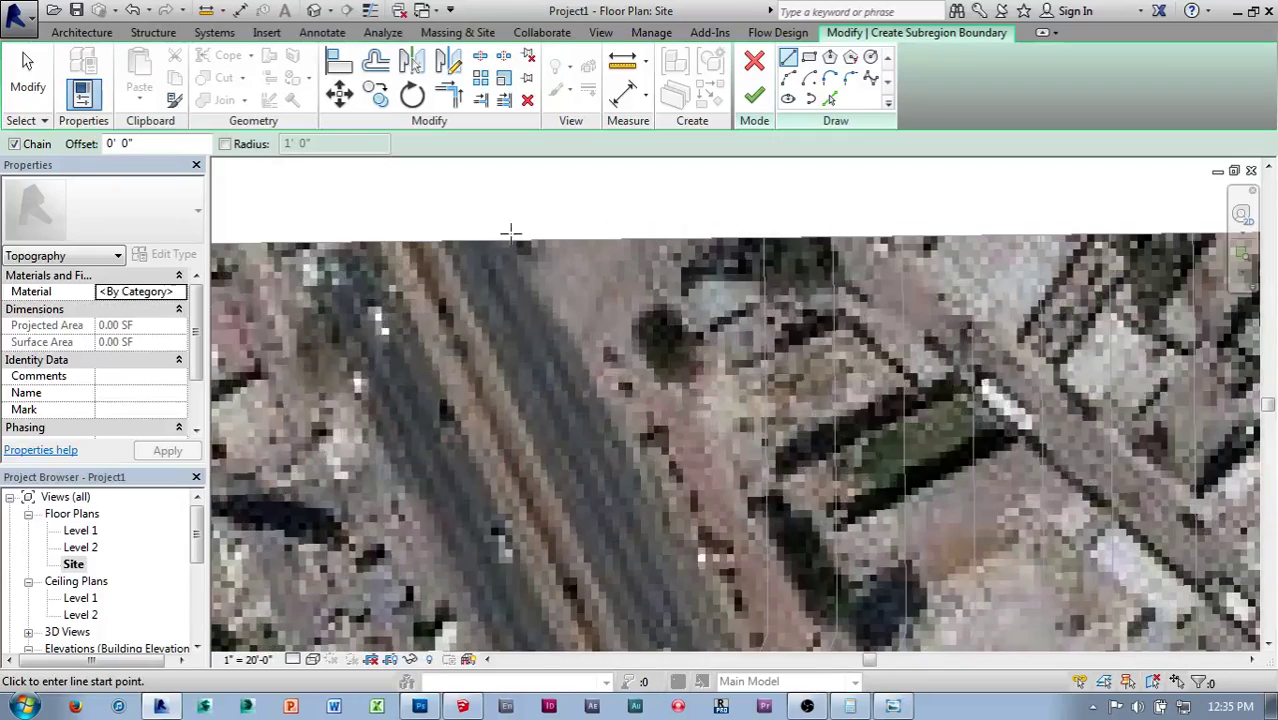
{"action": "scroll", "coordinate": [522, 222], "scroll_direction": "down", "scroll_amount": 3}
{"action": "middle_click_drag", "start_coordinate": [670, 610], "coordinate": [645, 392]}
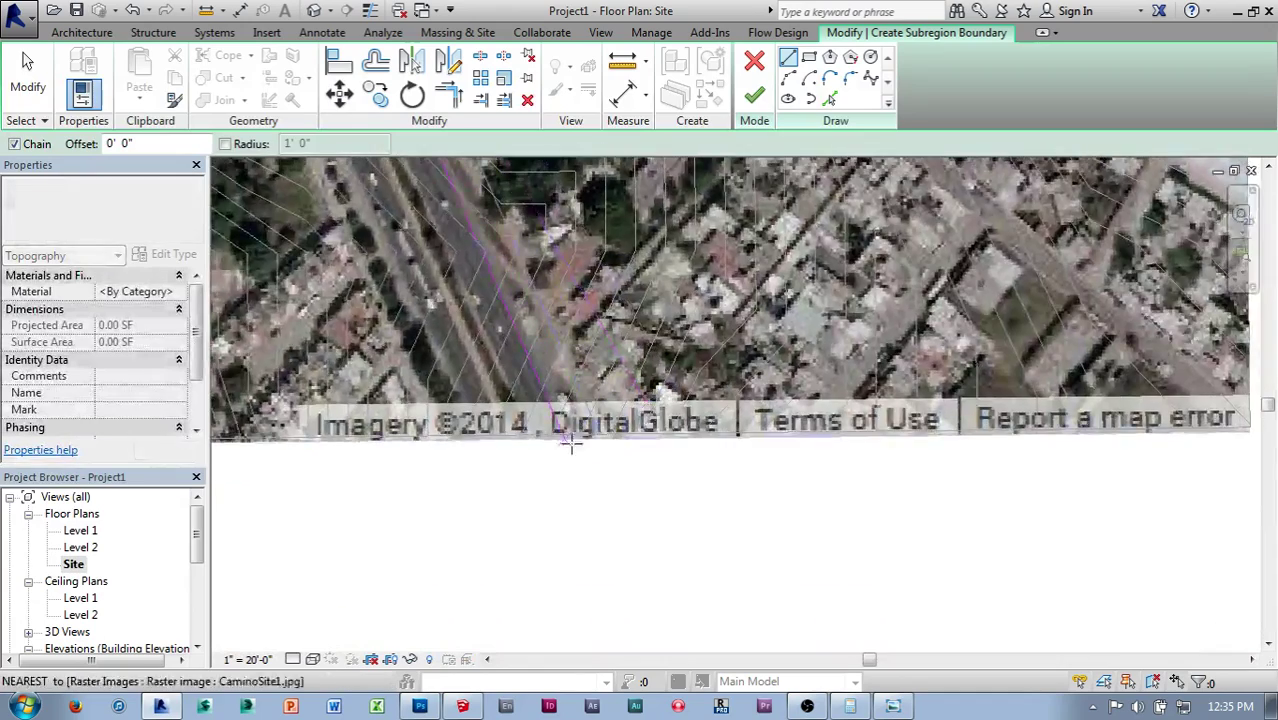
{"action": "scroll", "coordinate": [599, 465], "scroll_direction": "up", "scroll_amount": 3}
{"action": "left_click", "coordinate": [611, 478]}
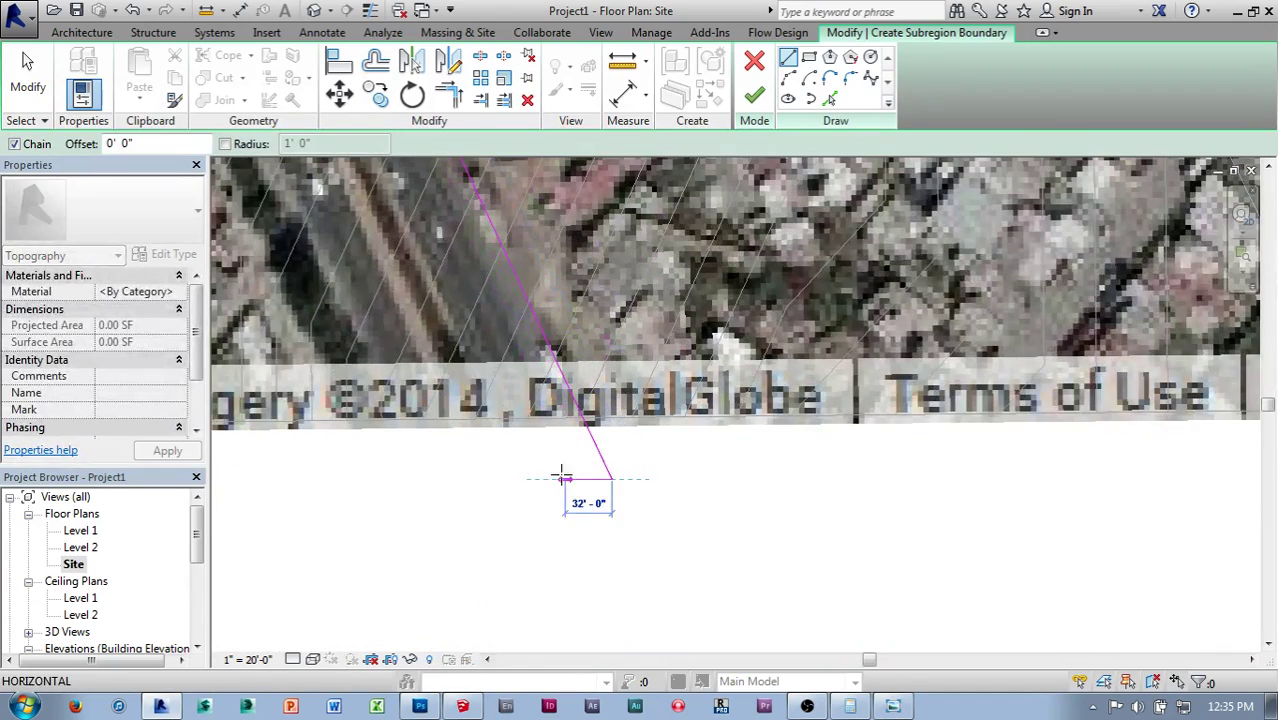
{"action": "left_click", "coordinate": [519, 478]}
{"action": "key", "text": "Escape"}
Sketch the subregion's left boundary line along the highway's median, from beyond the image's upper edge to beyond its lower edge
{"action": "scroll", "coordinate": [519, 478], "scroll_direction": "down", "scroll_amount": 4}
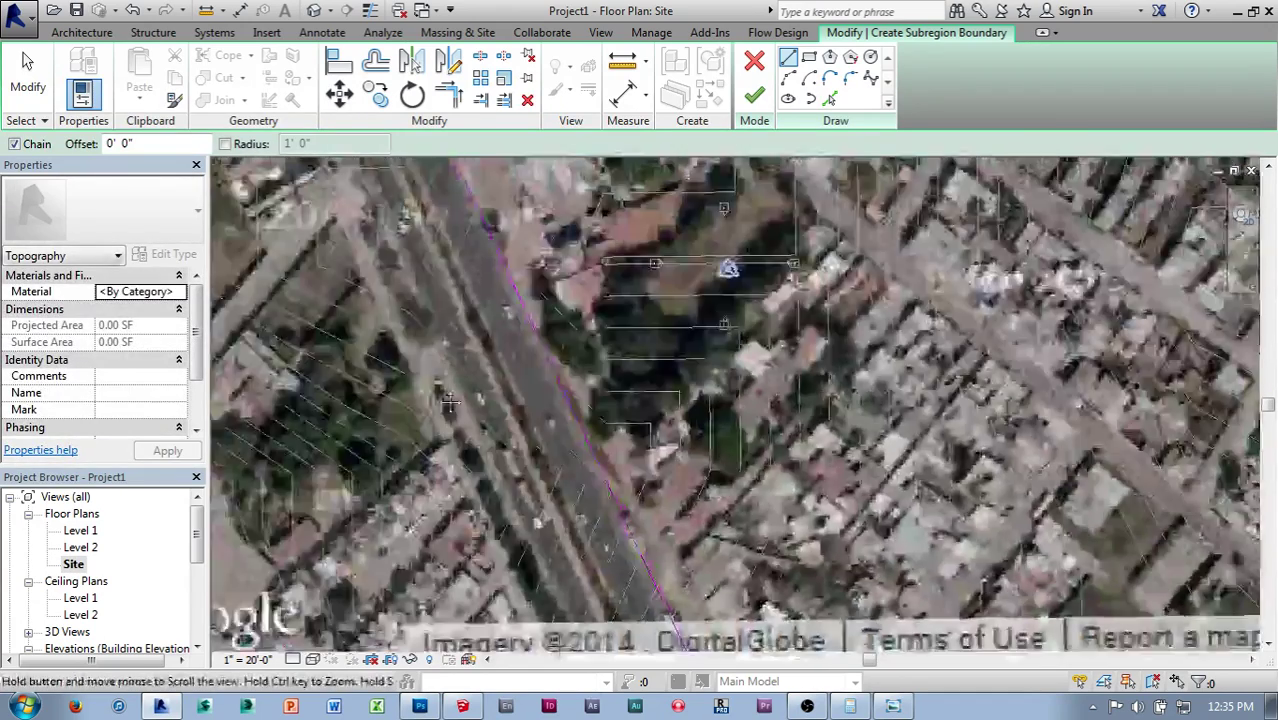
{"action": "middle_click_drag", "start_coordinate": [537, 190], "coordinate": [537, 300]}
{"action": "scroll", "coordinate": [537, 316], "scroll_direction": "up", "scroll_amount": 5}
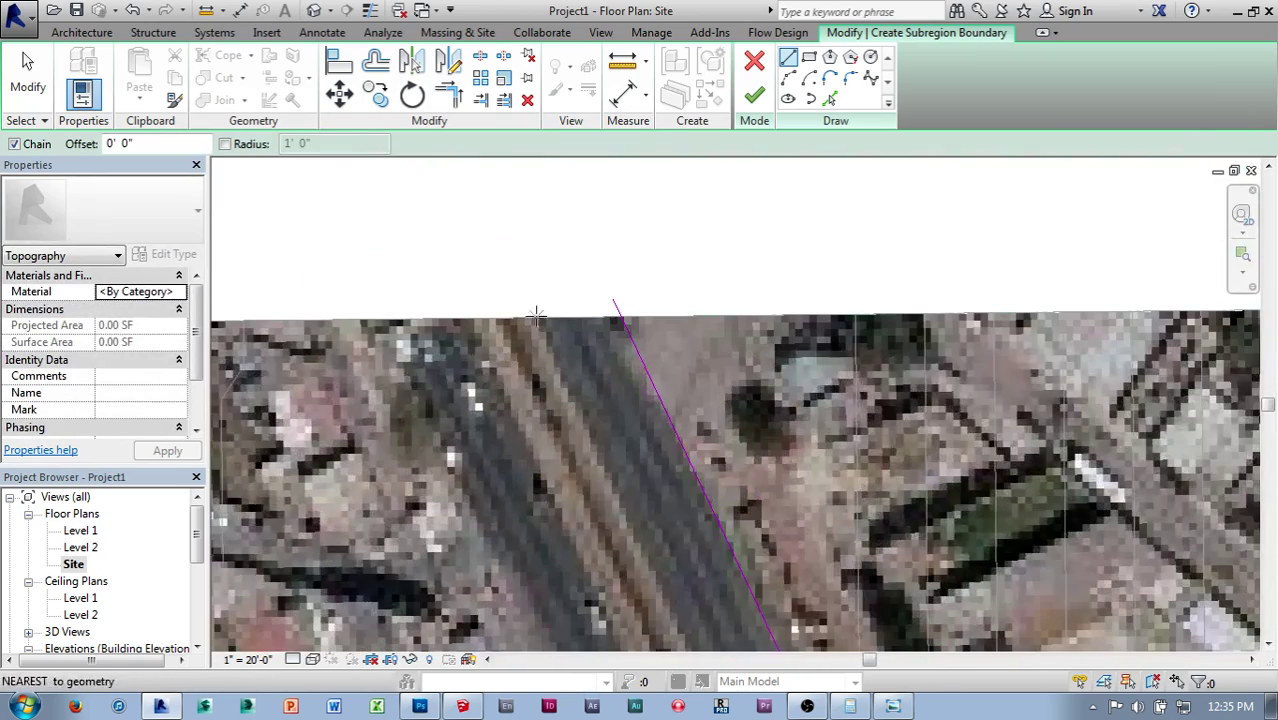
{"action": "scroll", "coordinate": [571, 297], "scroll_direction": "down", "scroll_amount": 4}
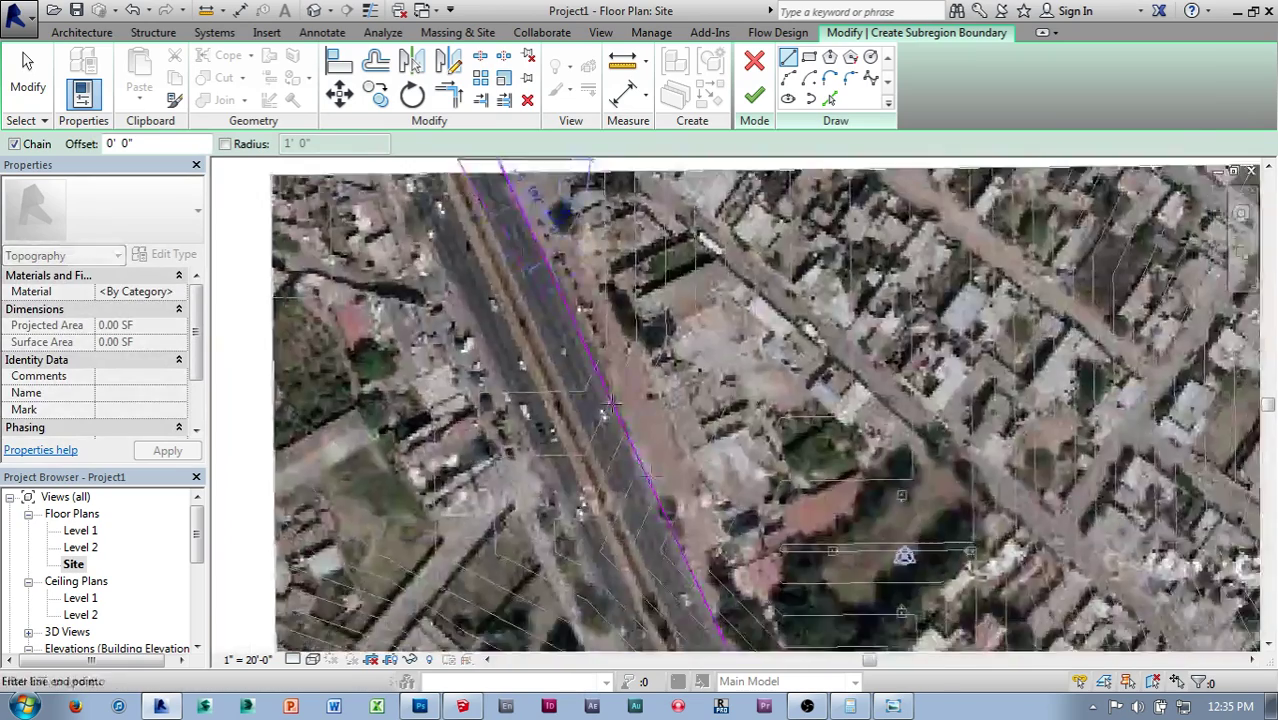
{"action": "middle_click_drag", "start_coordinate": [700, 560], "coordinate": [659, 431]}
{"action": "scroll", "coordinate": [640, 470], "scroll_direction": "up", "scroll_amount": 5}
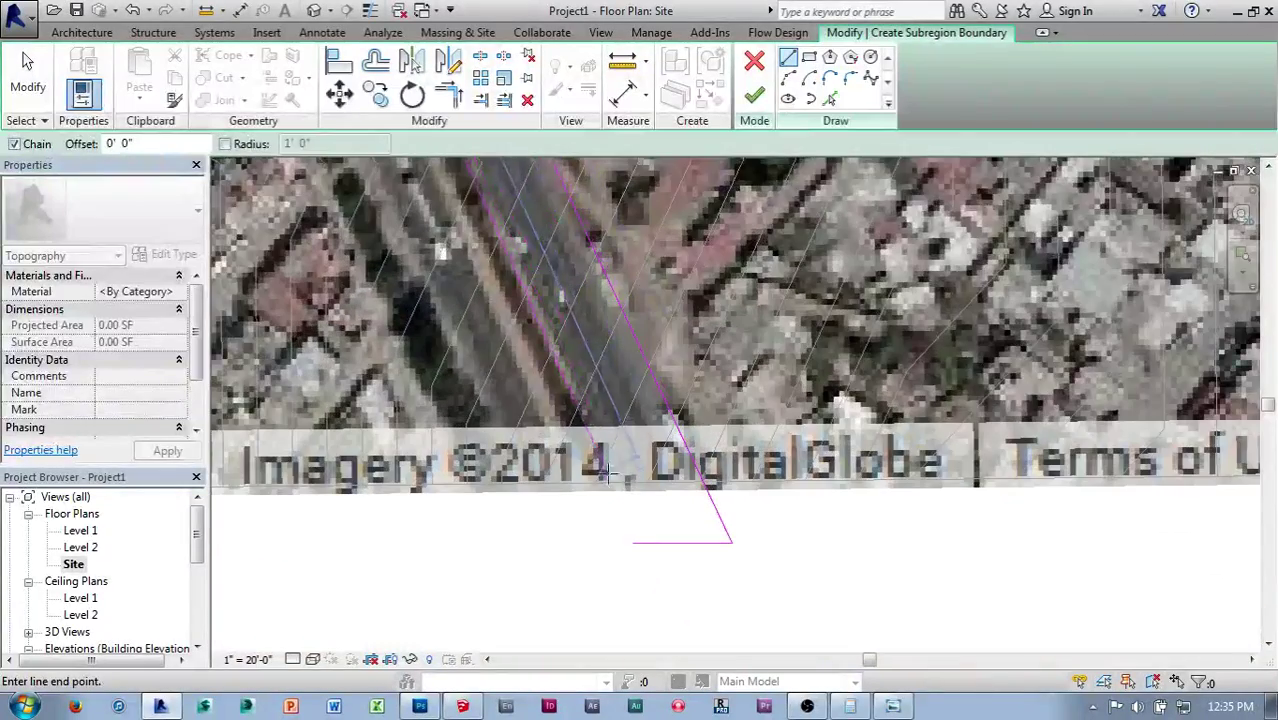
{"action": "left_click", "coordinate": [630, 527]}
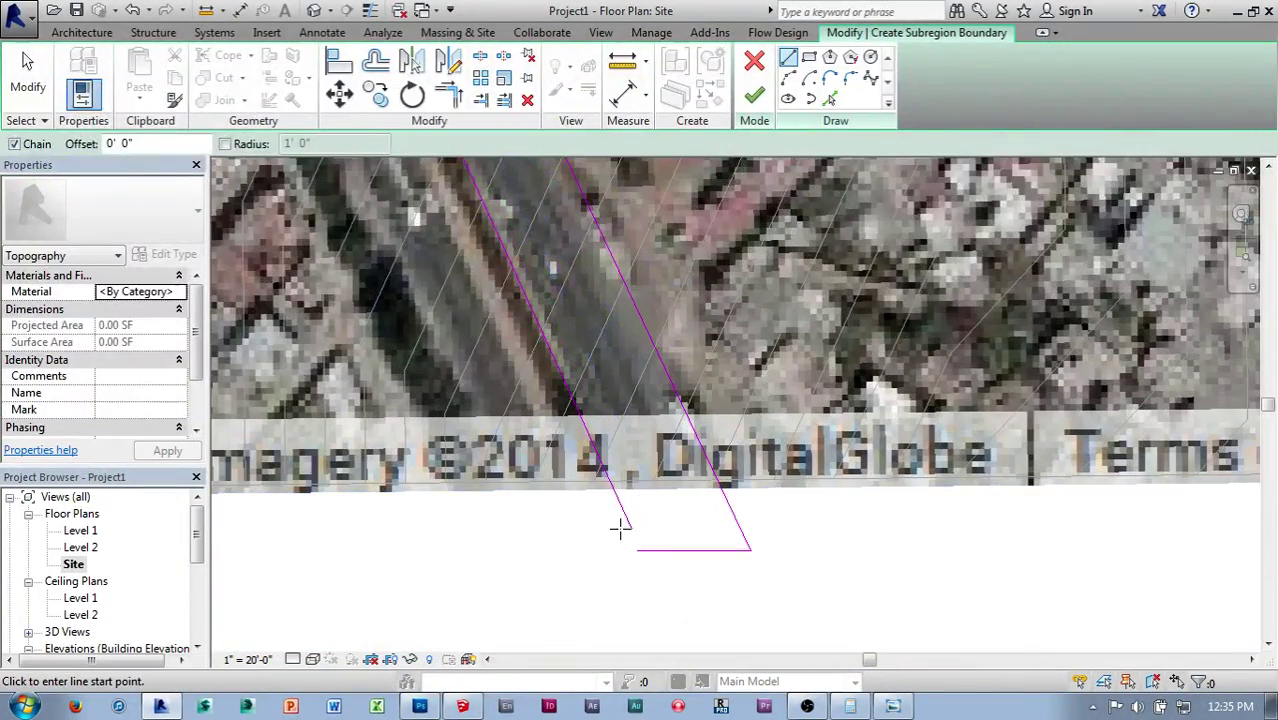
Trim the left boundary line and lower segment into a corner, and draw a horizontal segment from the right line's upper end past the left line
{"action": "scroll", "coordinate": [622, 530], "scroll_direction": "down", "scroll_amount": 2}
{"action": "key", "text": "Escape"}
{"action": "scroll", "coordinate": [600, 540], "scroll_direction": "down", "scroll_amount": 2}
{"action": "scroll", "coordinate": [560, 285], "scroll_direction": "up", "scroll_amount": 6}
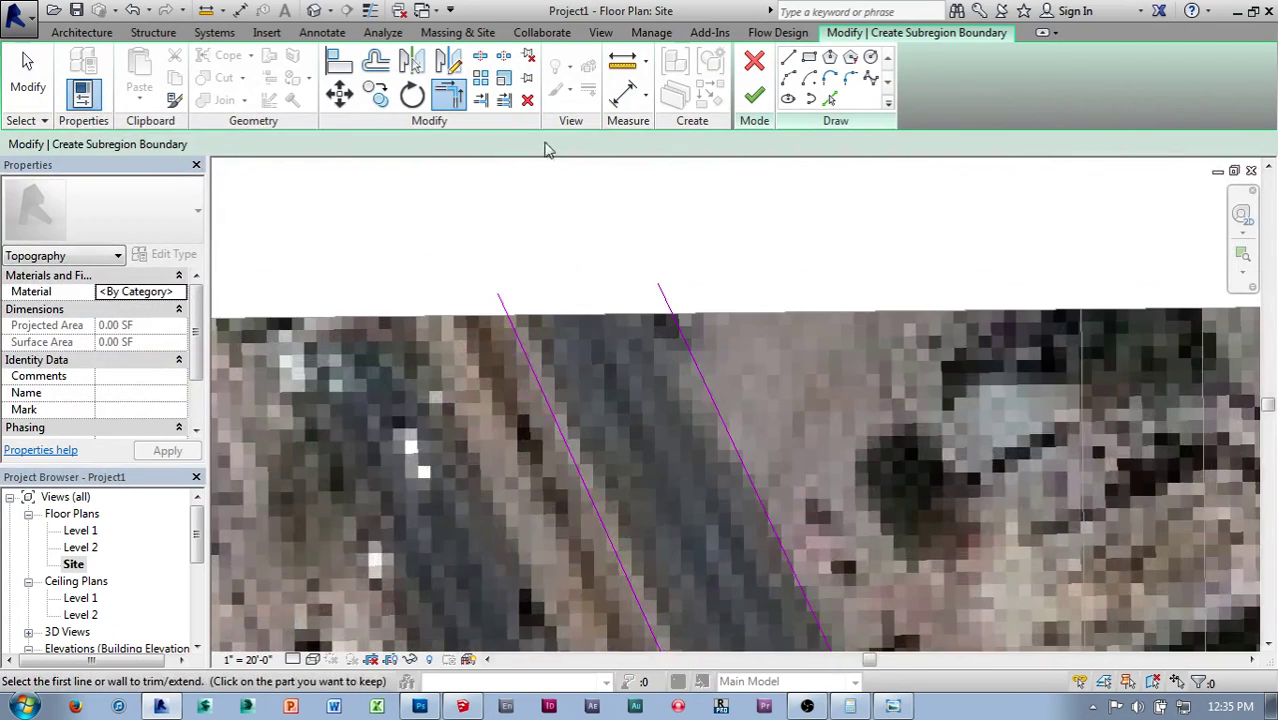
{"action": "left_click", "coordinate": [787, 60]}
{"action": "left_click", "coordinate": [488, 284]}
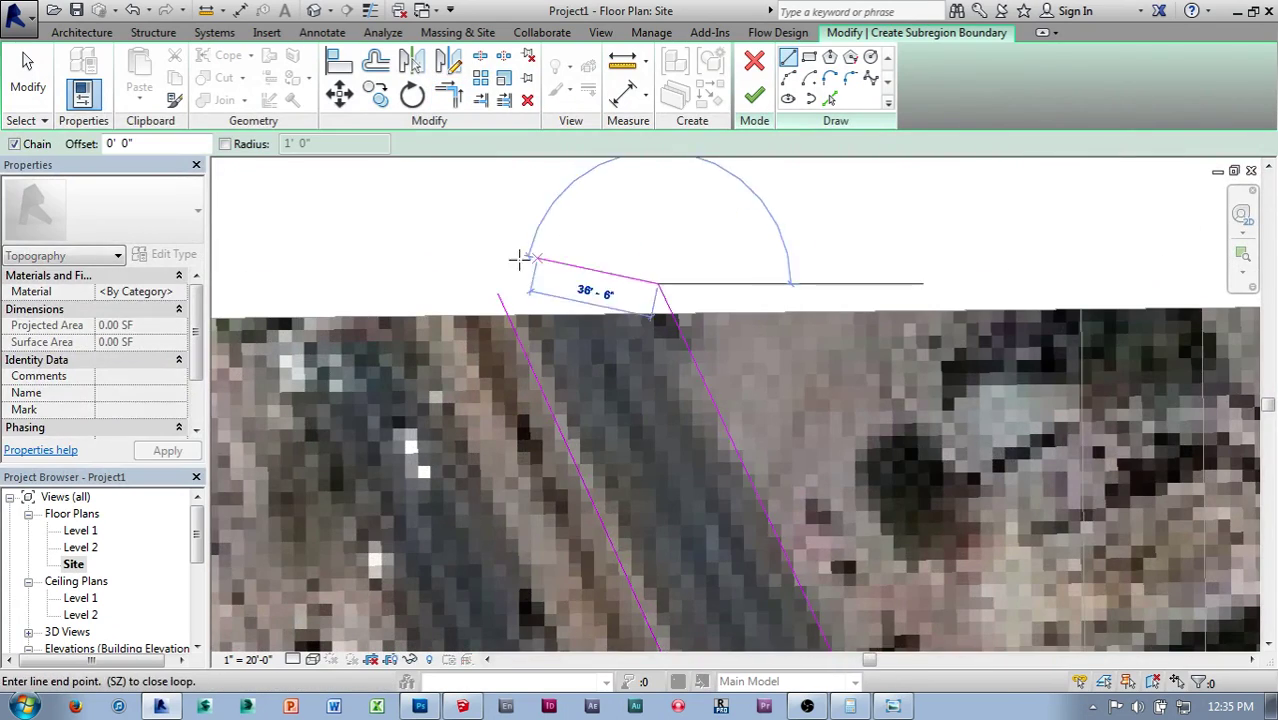
{"action": "key", "text": "Escape"}
{"action": "key", "text": "Escape"}
Trim the upper horizontal segment and the left boundary line into a corner, and finish the closed highway subregion
{"action": "key", "text": "t"}
{"action": "key", "text": "r"}
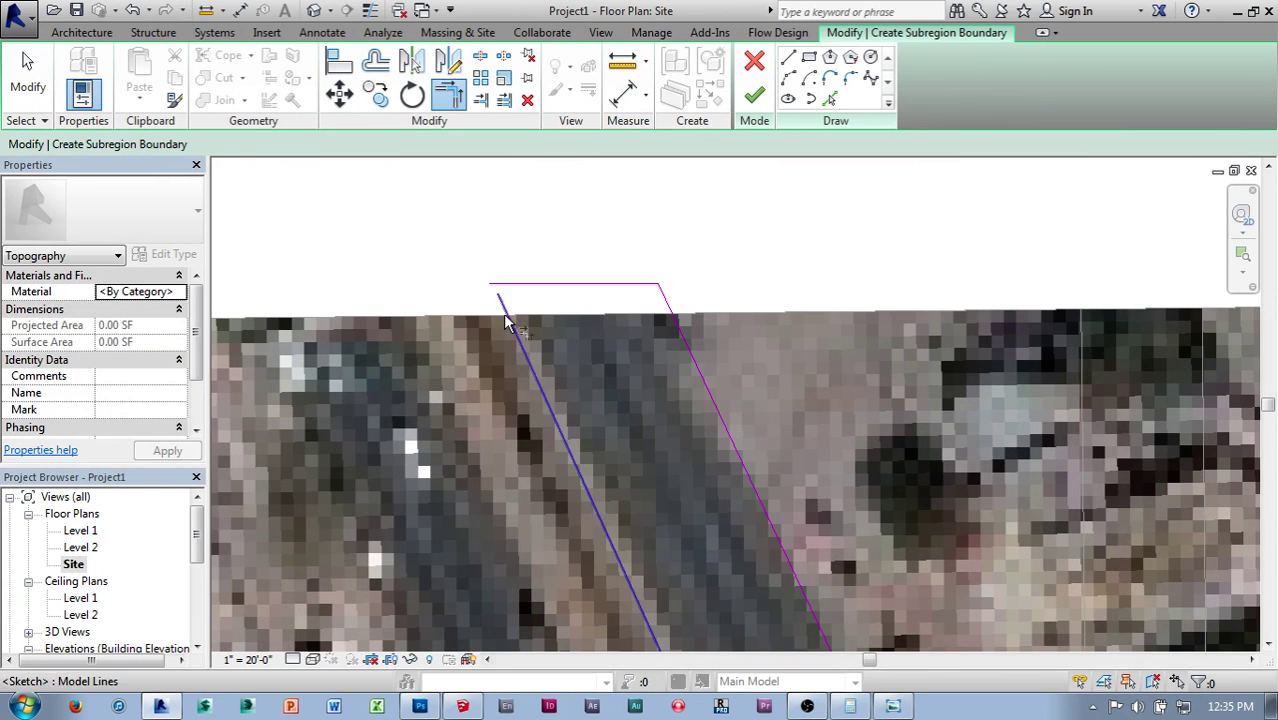
{"action": "key", "text": "Escape"}
{"action": "scroll", "coordinate": [550, 220], "scroll_direction": "down", "scroll_amount": 5}
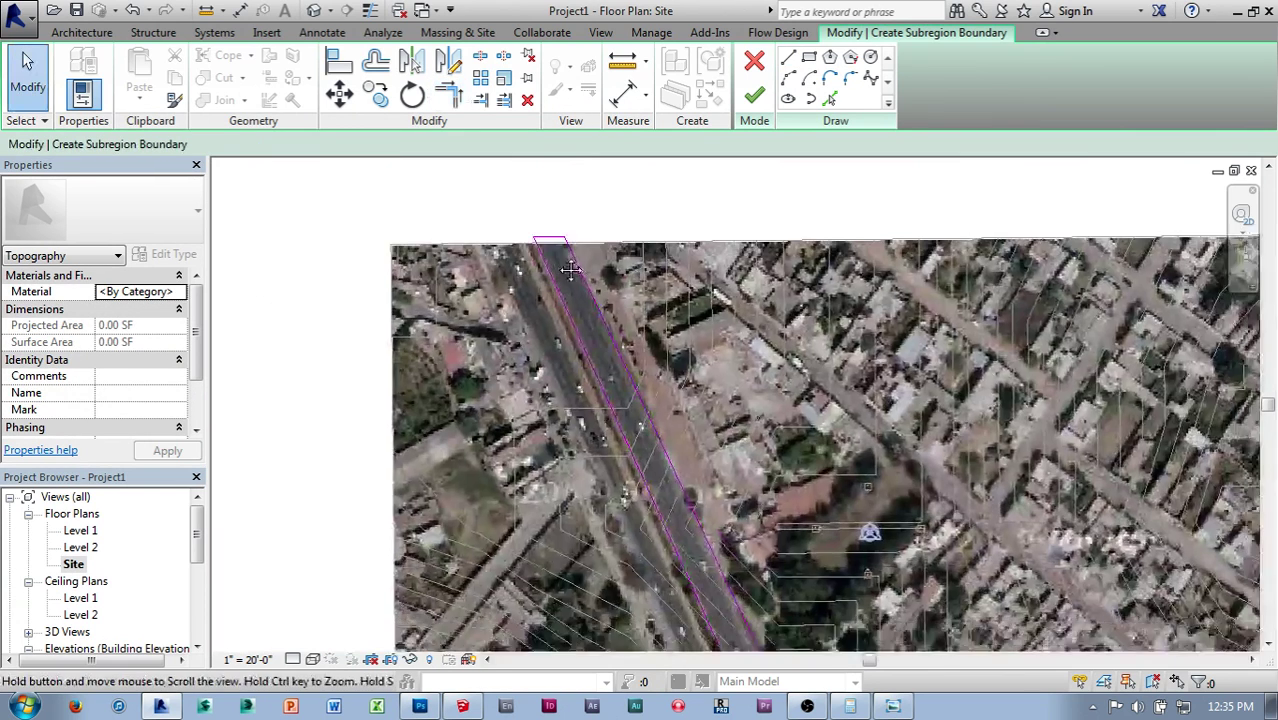
{"action": "scroll", "coordinate": [541, 313], "scroll_direction": "down", "scroll_amount": 2}
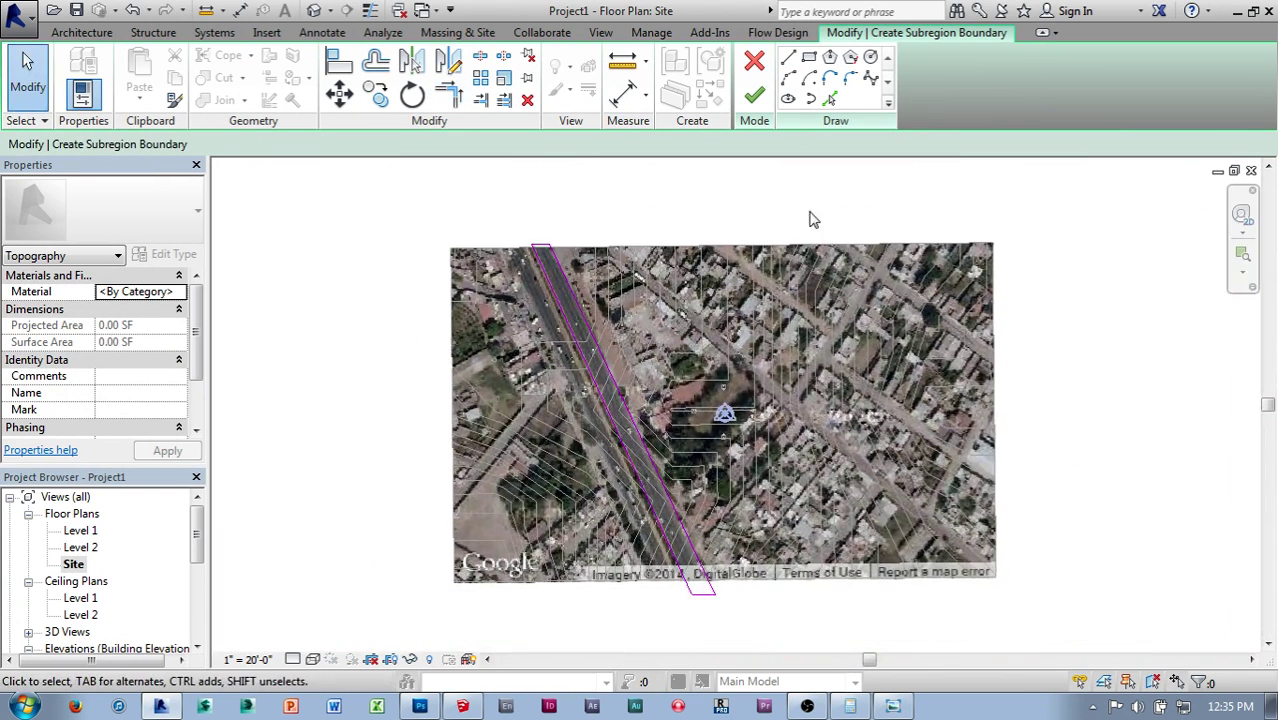
{"action": "left_click", "coordinate": [758, 100]}
{"action": "scroll", "coordinate": [512, 214], "scroll_direction": "up", "scroll_amount": 3}
{"action": "key", "text": "Escape"}
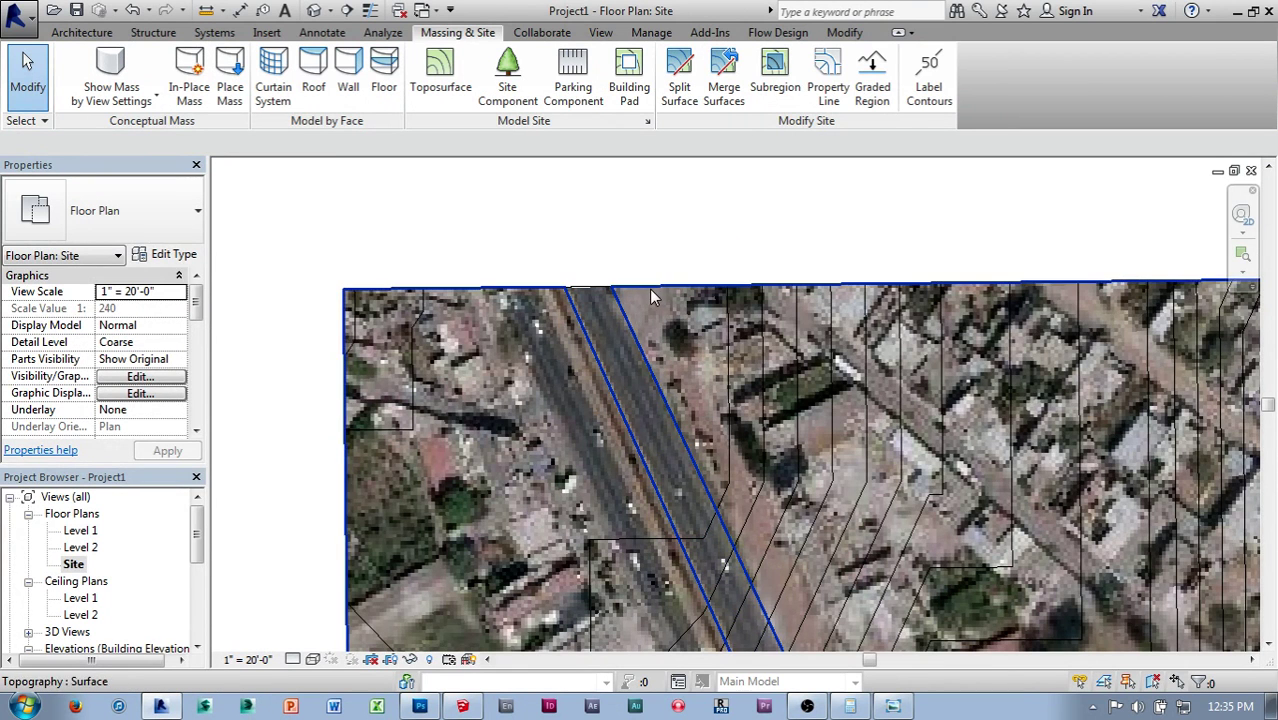
Open the default 3D view and display the topography in the Shaded visual style
{"action": "scroll", "coordinate": [649, 292], "scroll_direction": "down", "scroll_amount": 3}
{"action": "scroll", "coordinate": [695, 326], "scroll_direction": "down", "scroll_amount": 3}
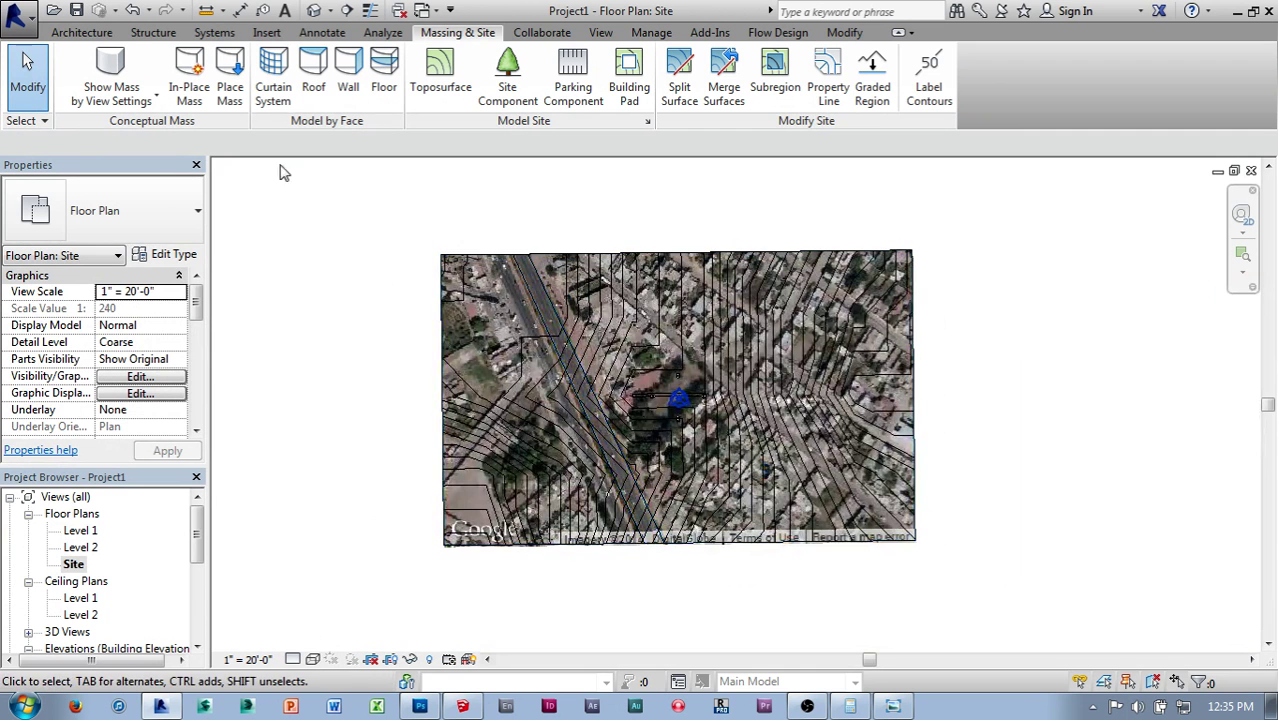
{"action": "left_click", "coordinate": [314, 10]}
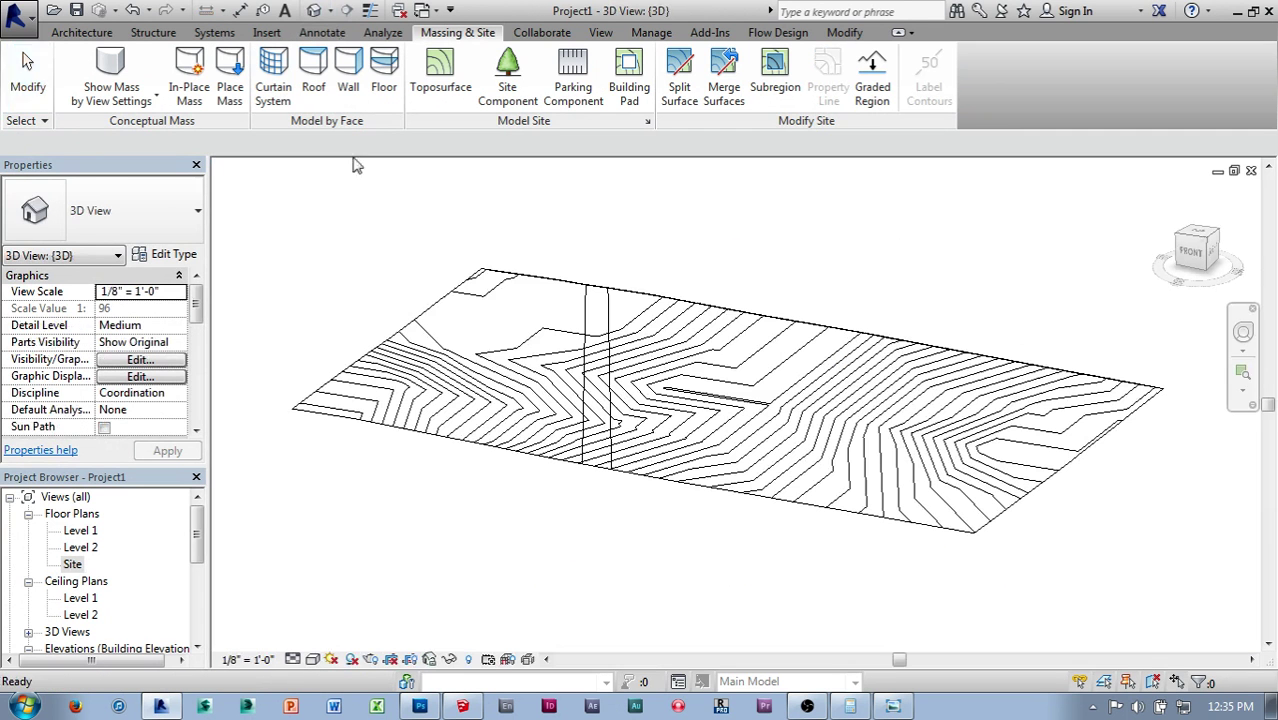
{"action": "left_click", "coordinate": [312, 660]}
{"action": "left_click", "coordinate": [369, 596]}
{"action": "middle_click_drag", "start_coordinate": [418, 523], "coordinate": [436, 554], "text": "shift"}
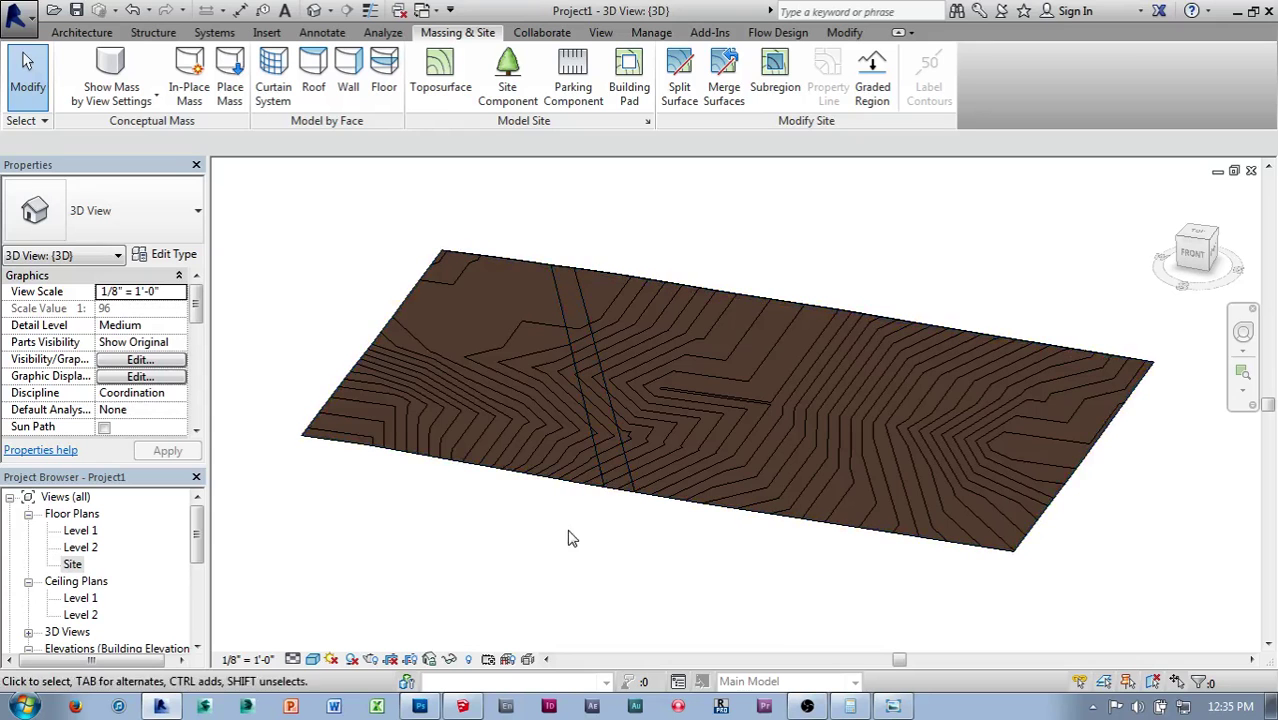
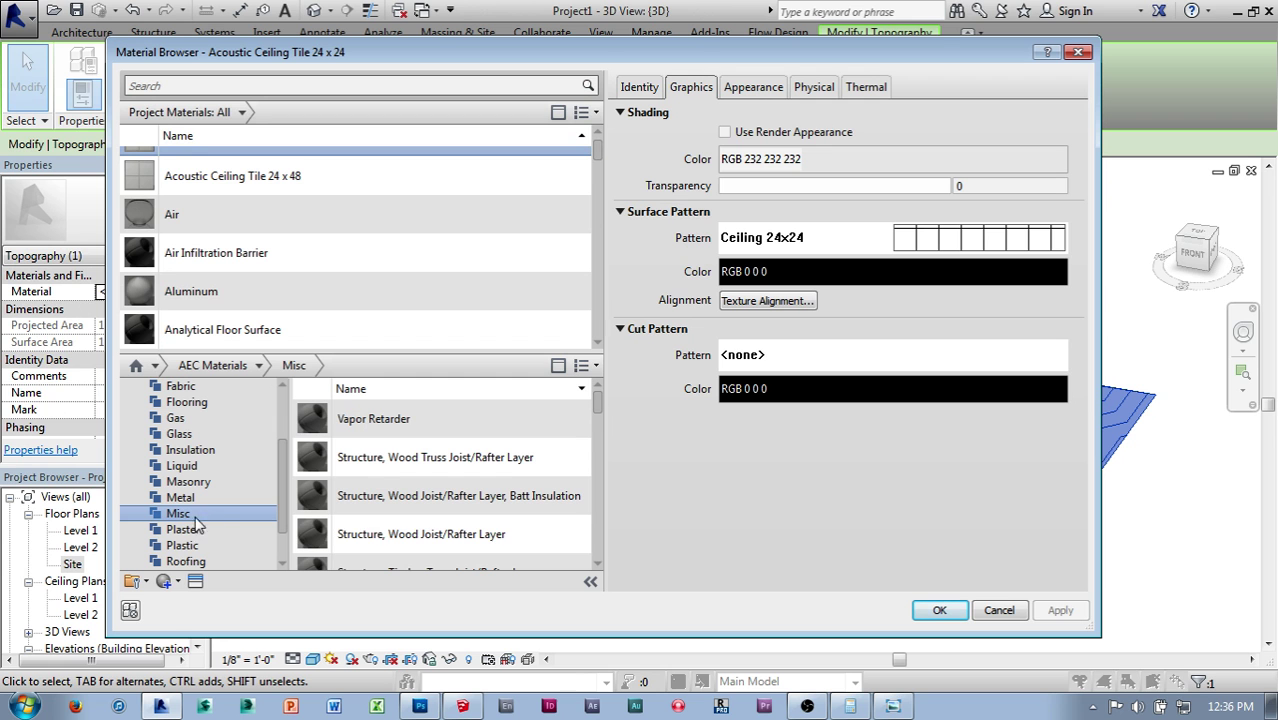
Assign the Grass material from the AEC Misc library to the main topography and set its shading color to RGB 155 174 128
{"action": "left_click_drag", "start_coordinate": [601, 402], "coordinate": [610, 503]}
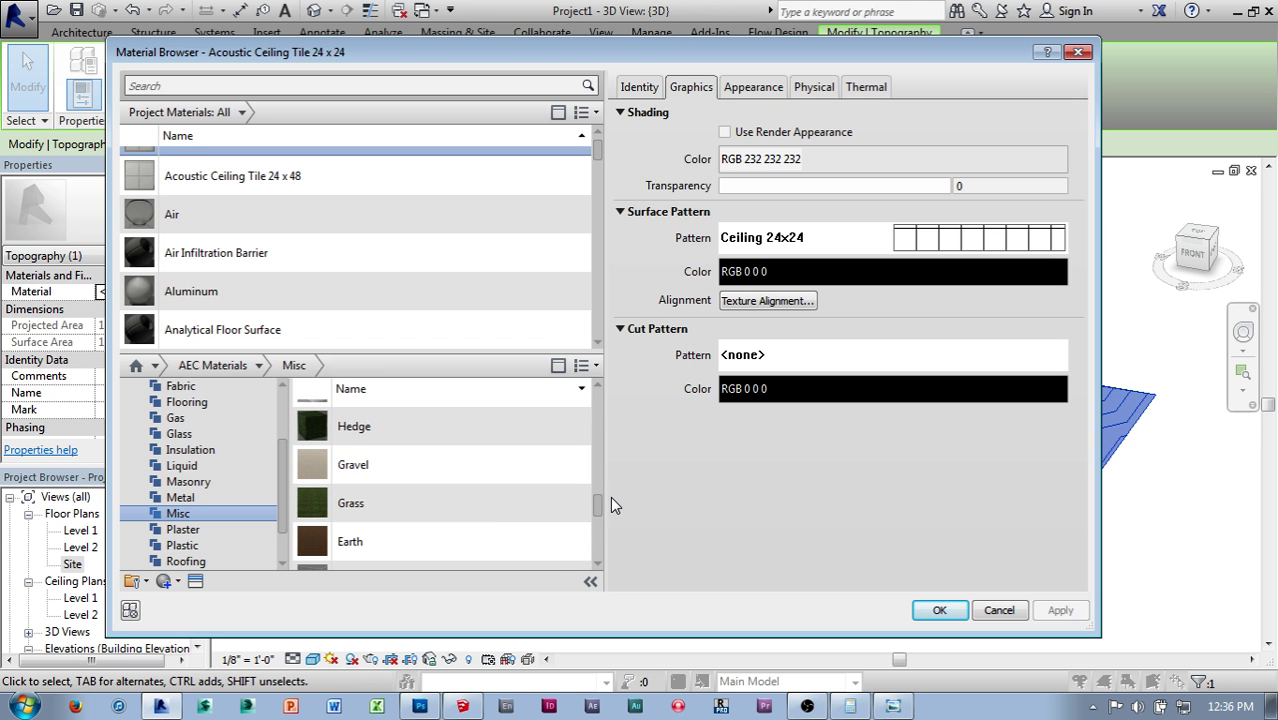
{"action": "double_click", "coordinate": [449, 513]}
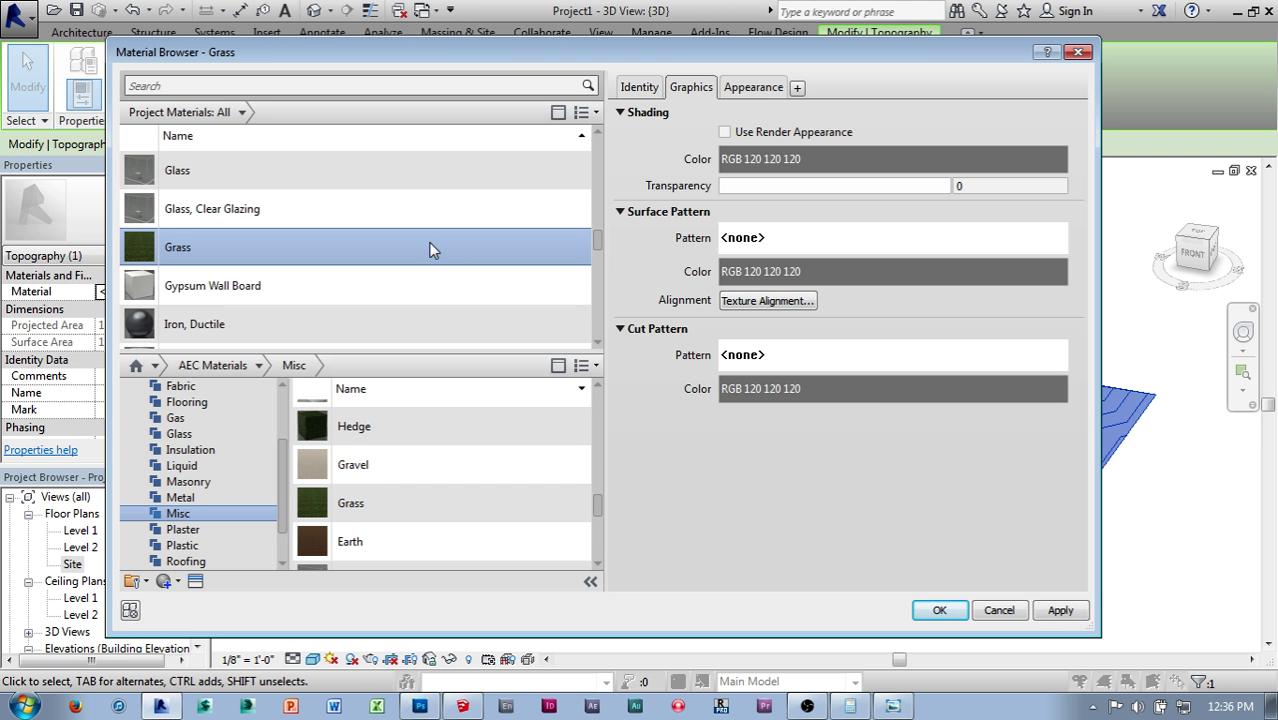
{"action": "left_click", "coordinate": [789, 165]}
{"action": "left_click", "coordinate": [669, 332]}
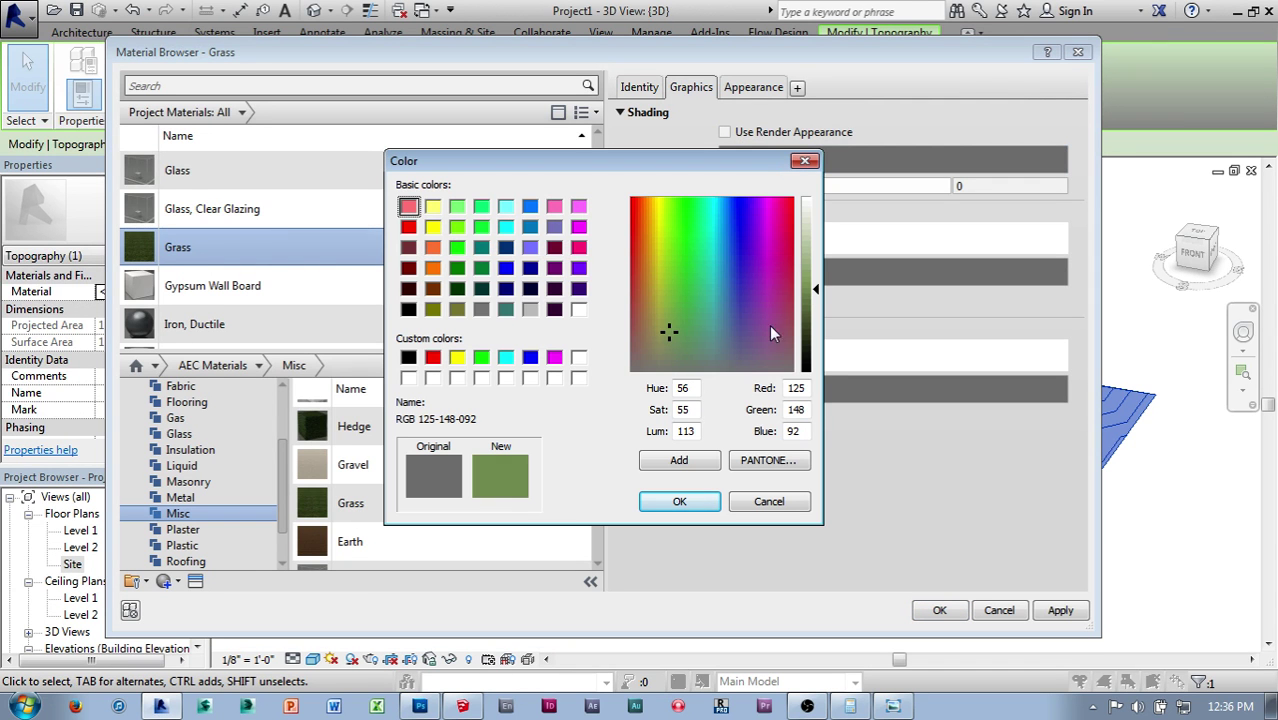
{"action": "left_click_drag", "start_coordinate": [815, 292], "coordinate": [815, 271]}
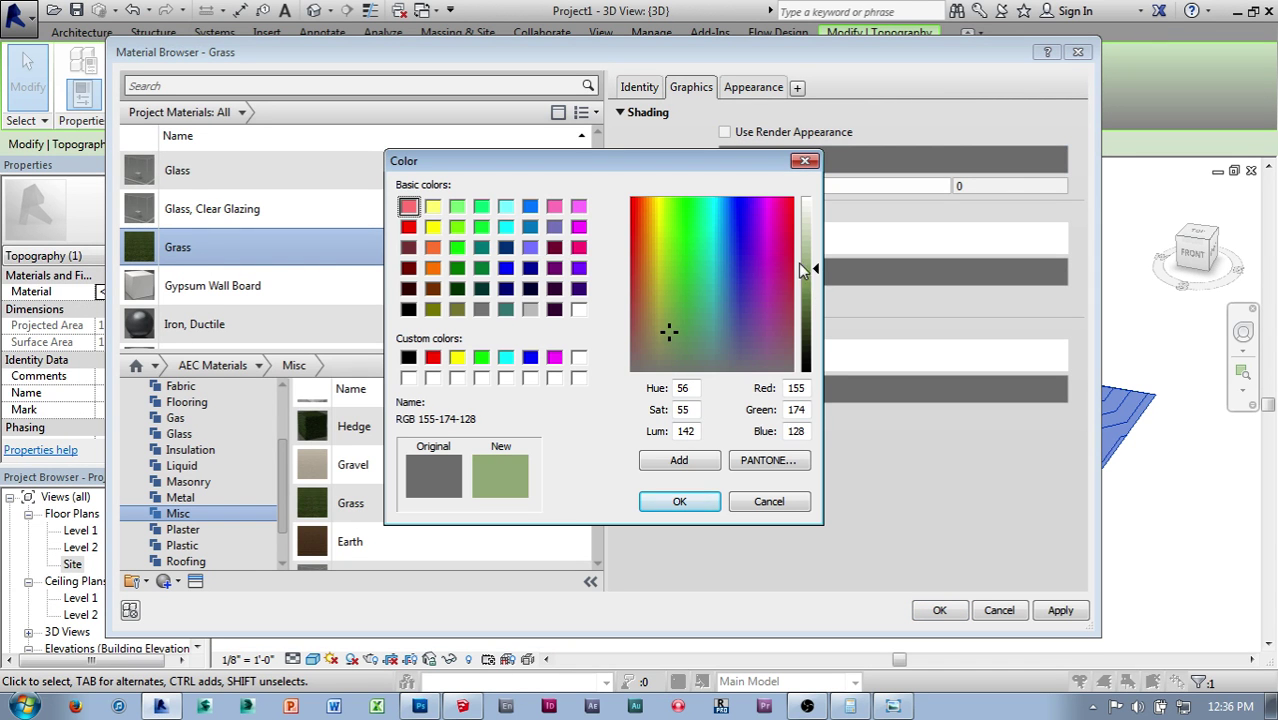
{"action": "left_click", "coordinate": [679, 502]}
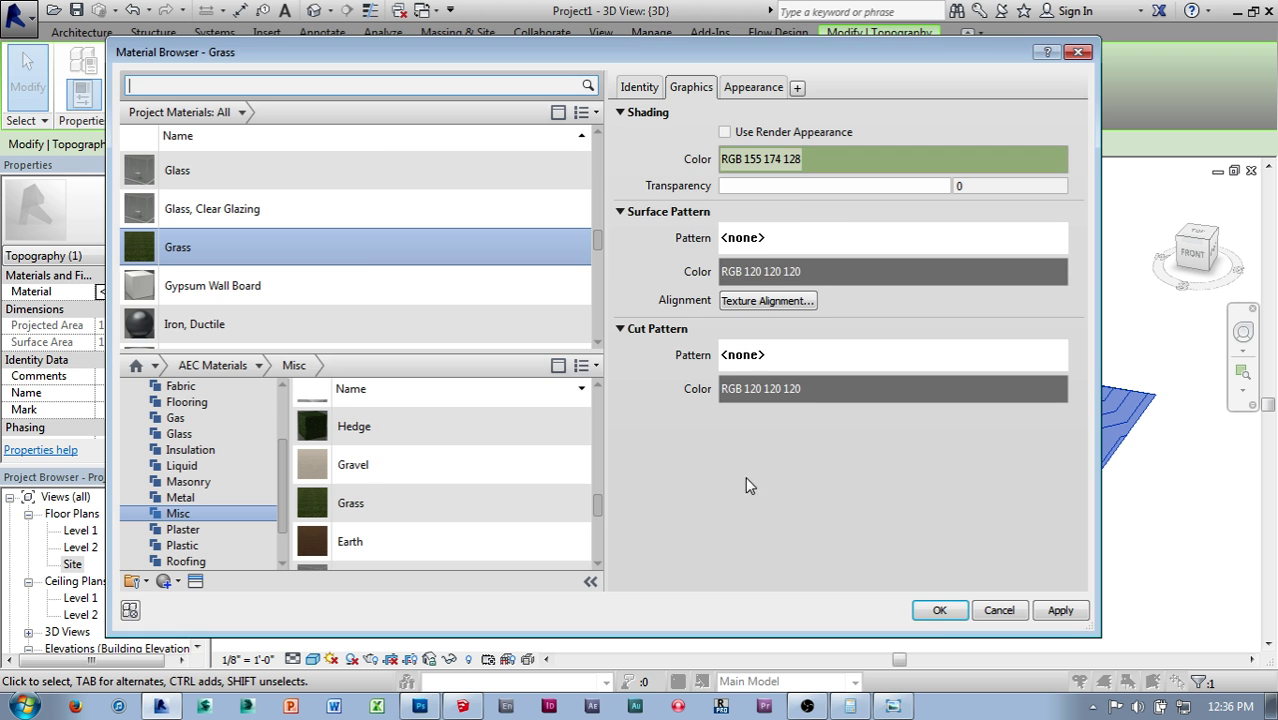
{"action": "left_click", "coordinate": [940, 608]}
{"action": "left_click", "coordinate": [760, 590]}
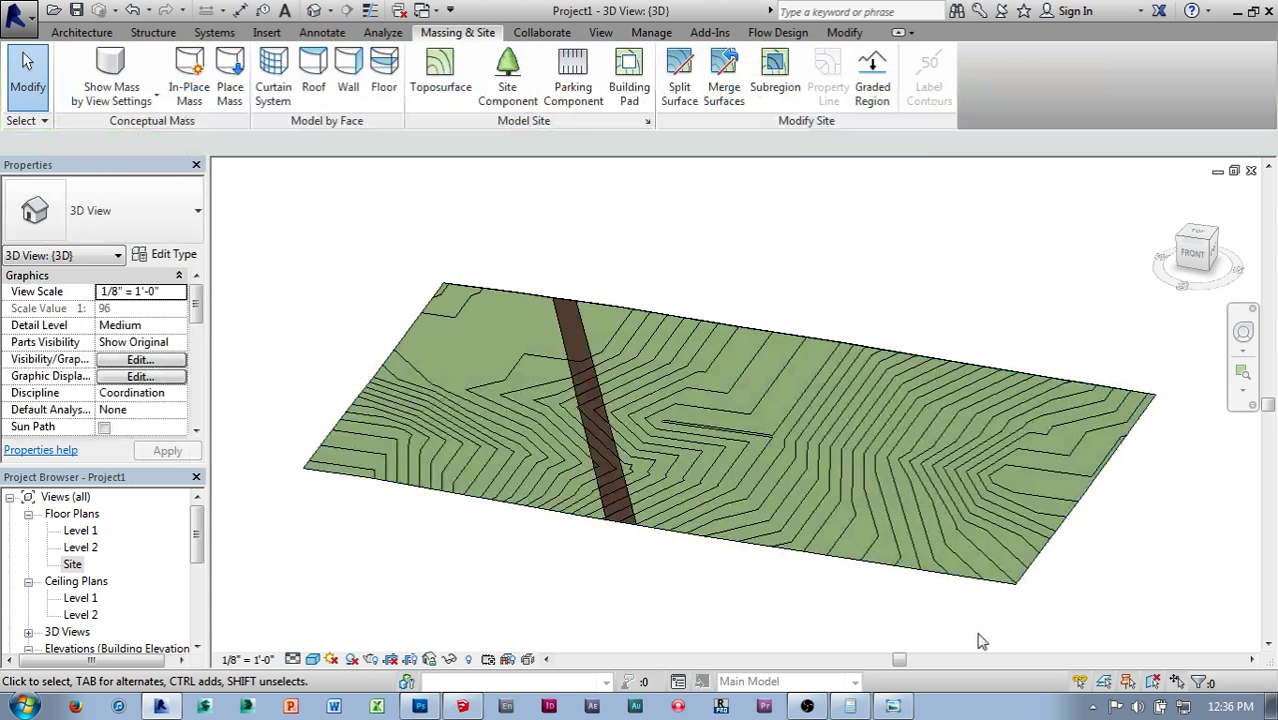
Assign the Asphalt, Bitumen material from the AEC Misc library to the highway subregion
{"action": "scroll", "coordinate": [752, 586], "scroll_direction": "up", "scroll_amount": 1}
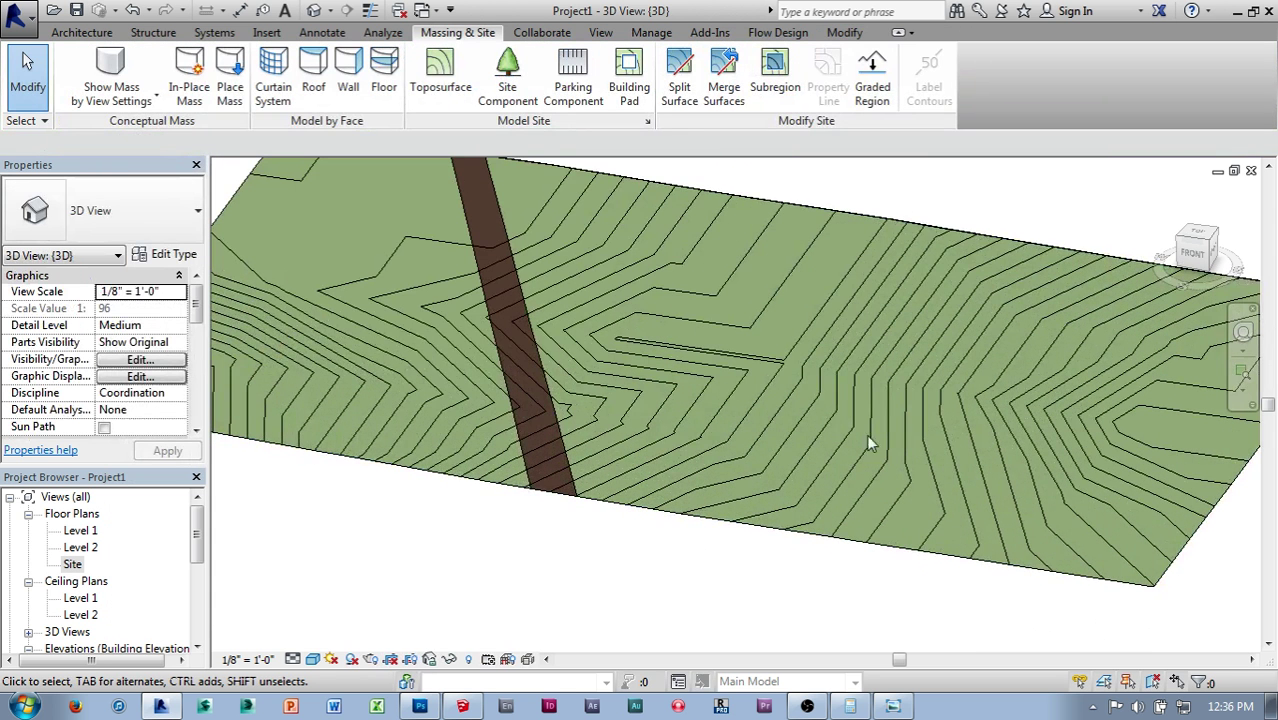
{"action": "left_click", "coordinate": [545, 497]}
{"action": "middle_click_drag", "start_coordinate": [551, 553], "coordinate": [657, 578]}
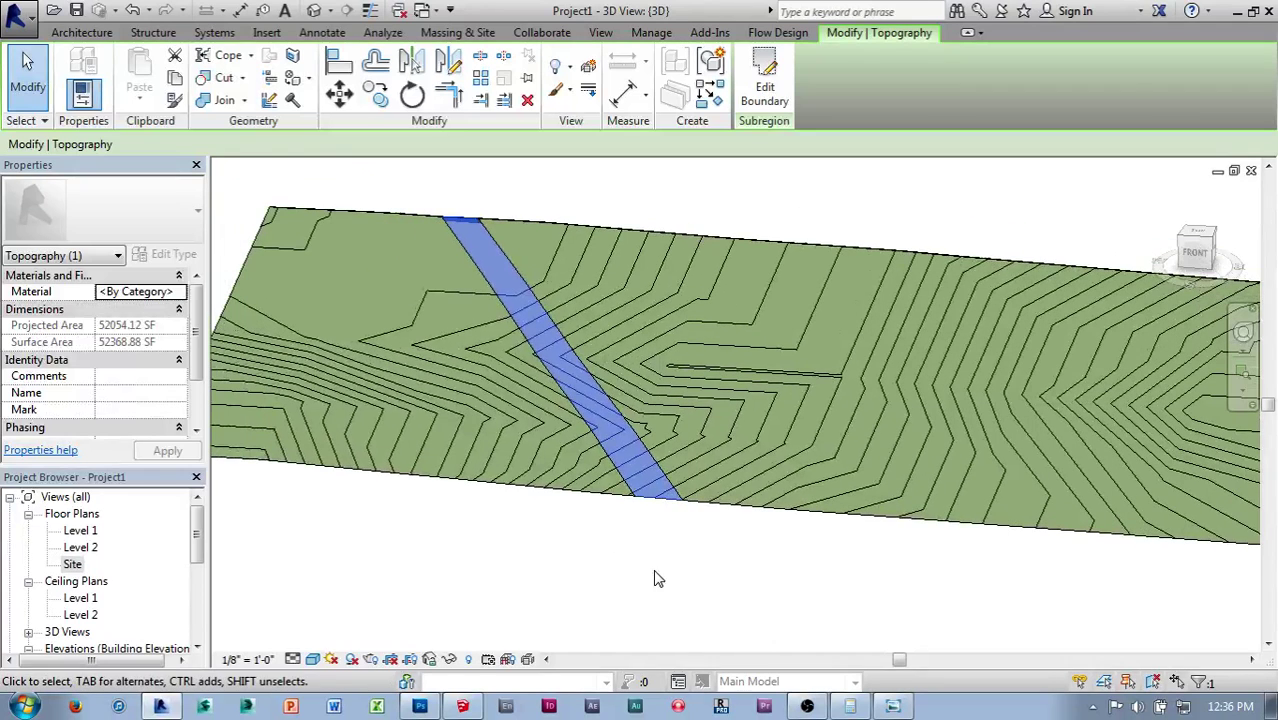
{"action": "left_click", "coordinate": [172, 291]}
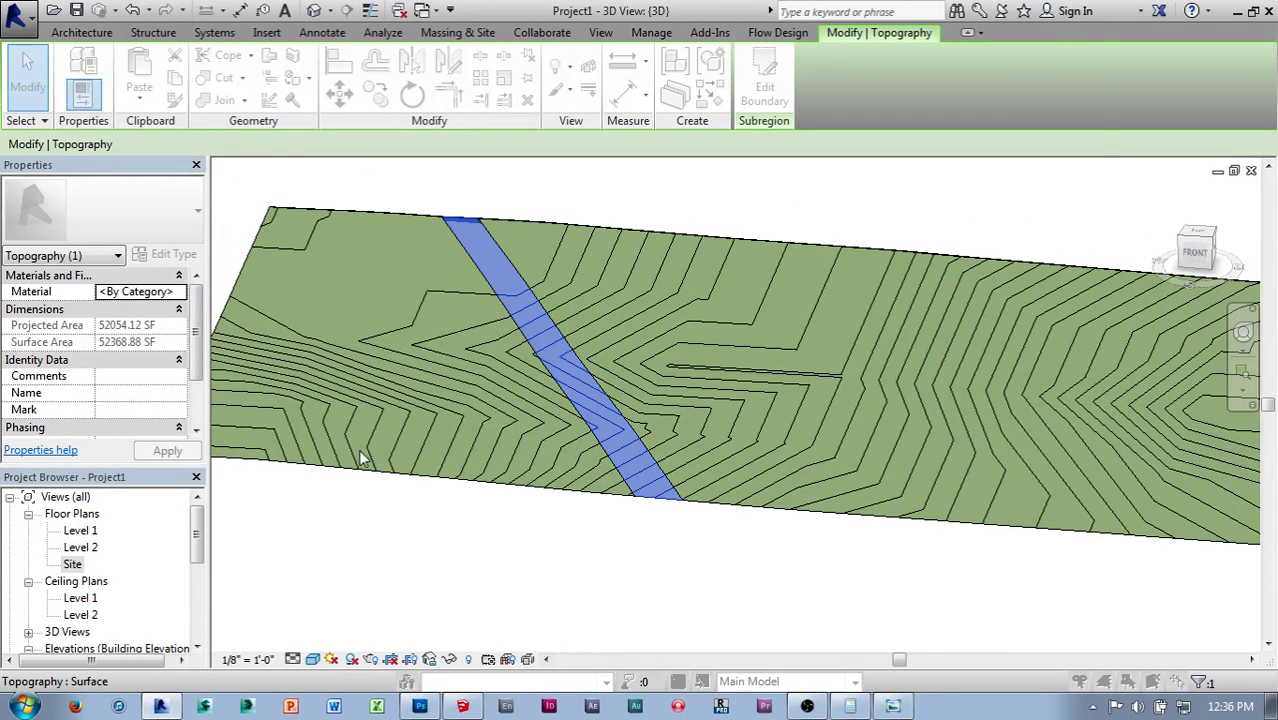
{"action": "left_click", "coordinate": [180, 291]}
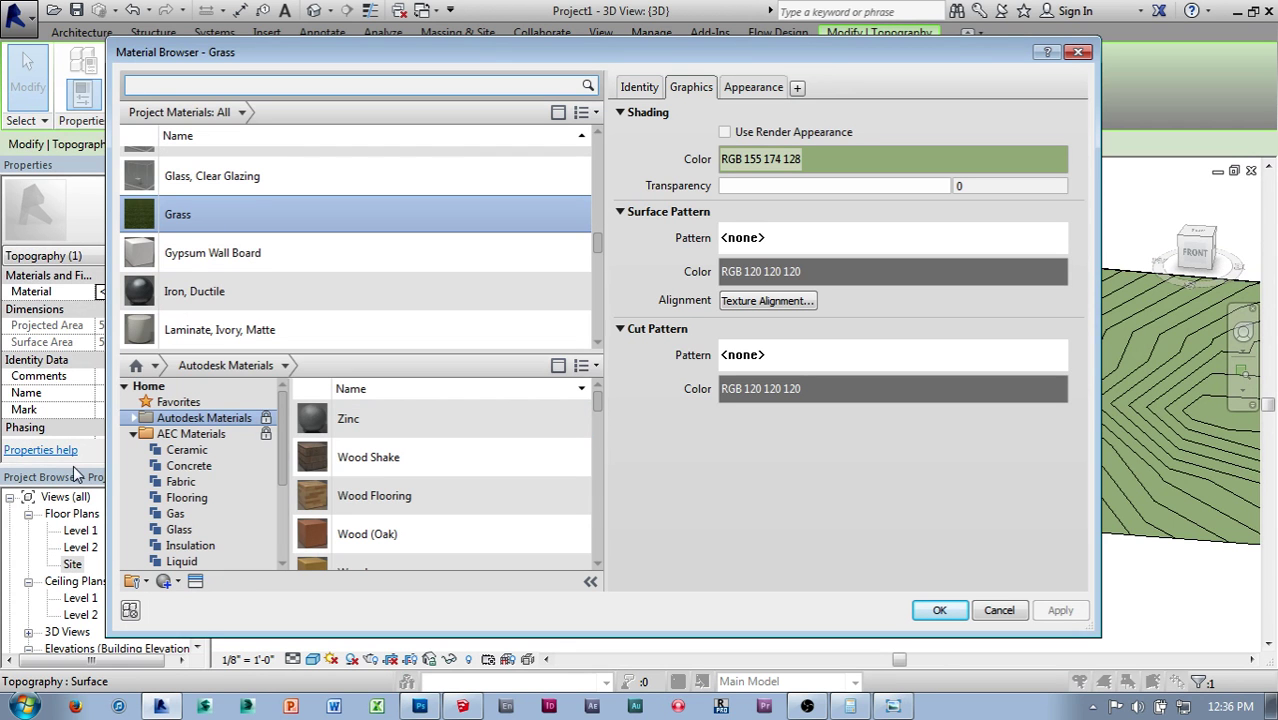
{"action": "left_click_drag", "start_coordinate": [285, 445], "coordinate": [288, 500]}
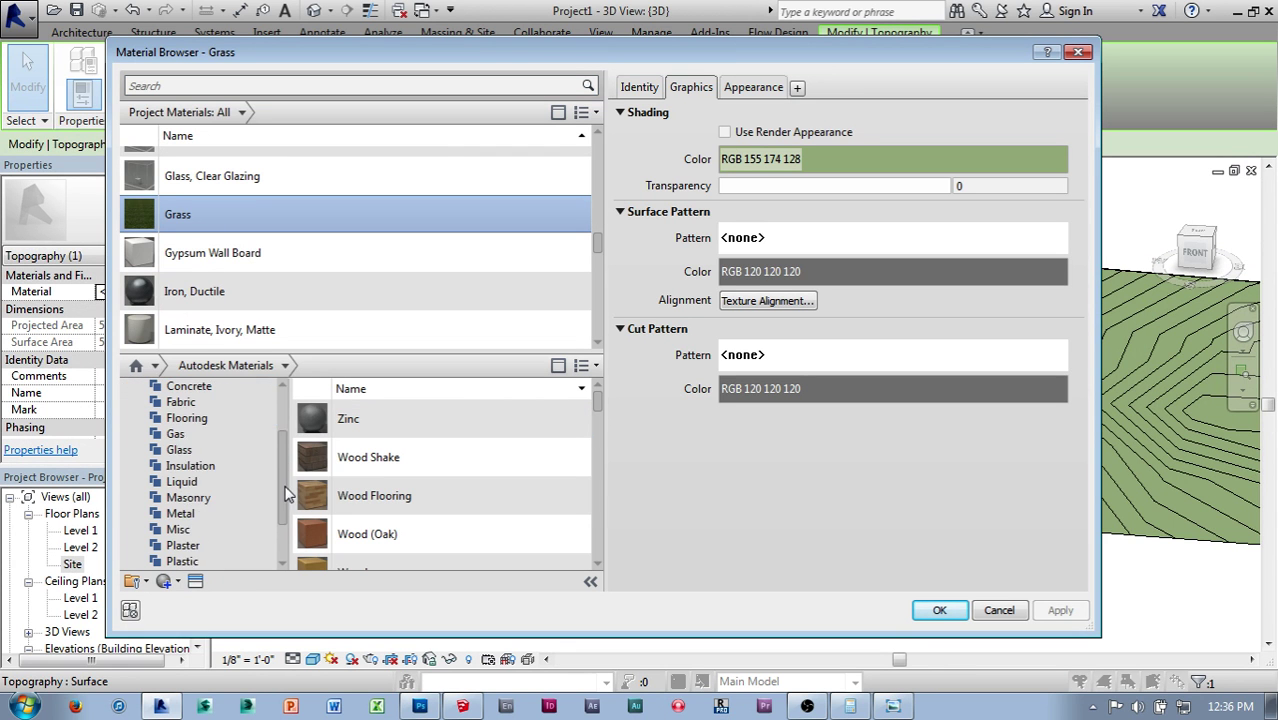
{"action": "left_click", "coordinate": [178, 513]}
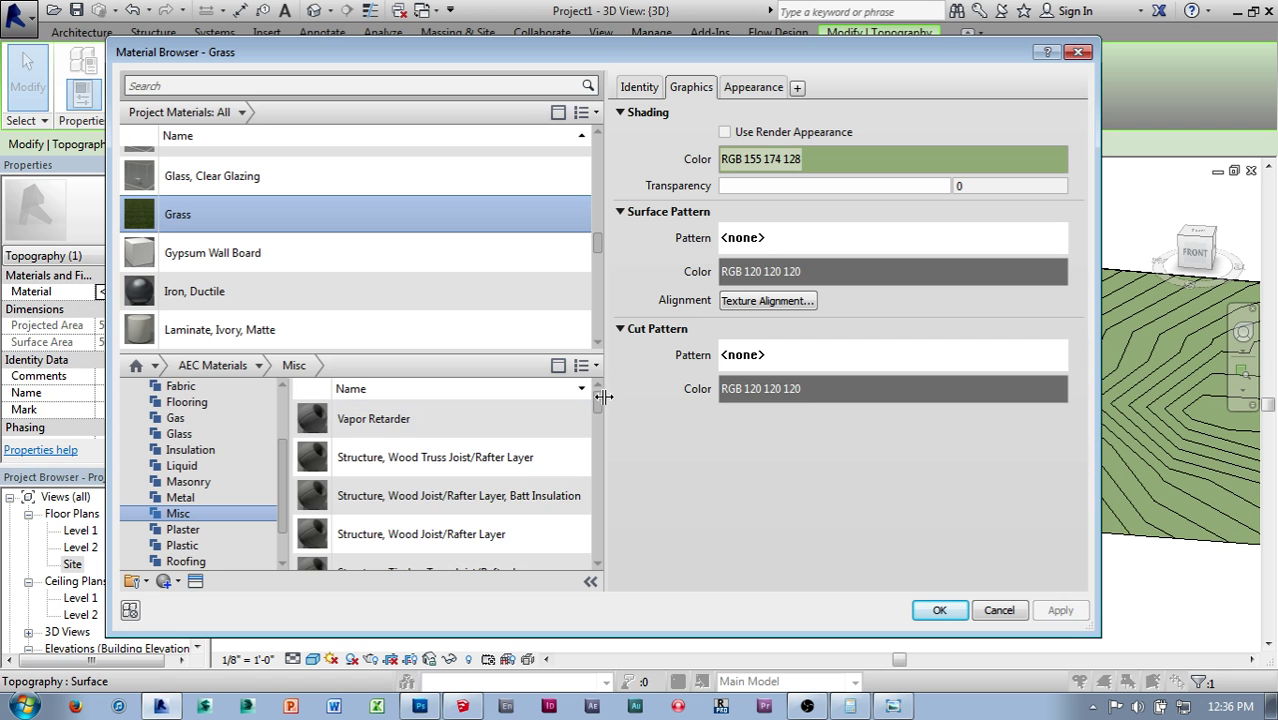
{"action": "left_click_drag", "start_coordinate": [603, 404], "coordinate": [602, 545]}
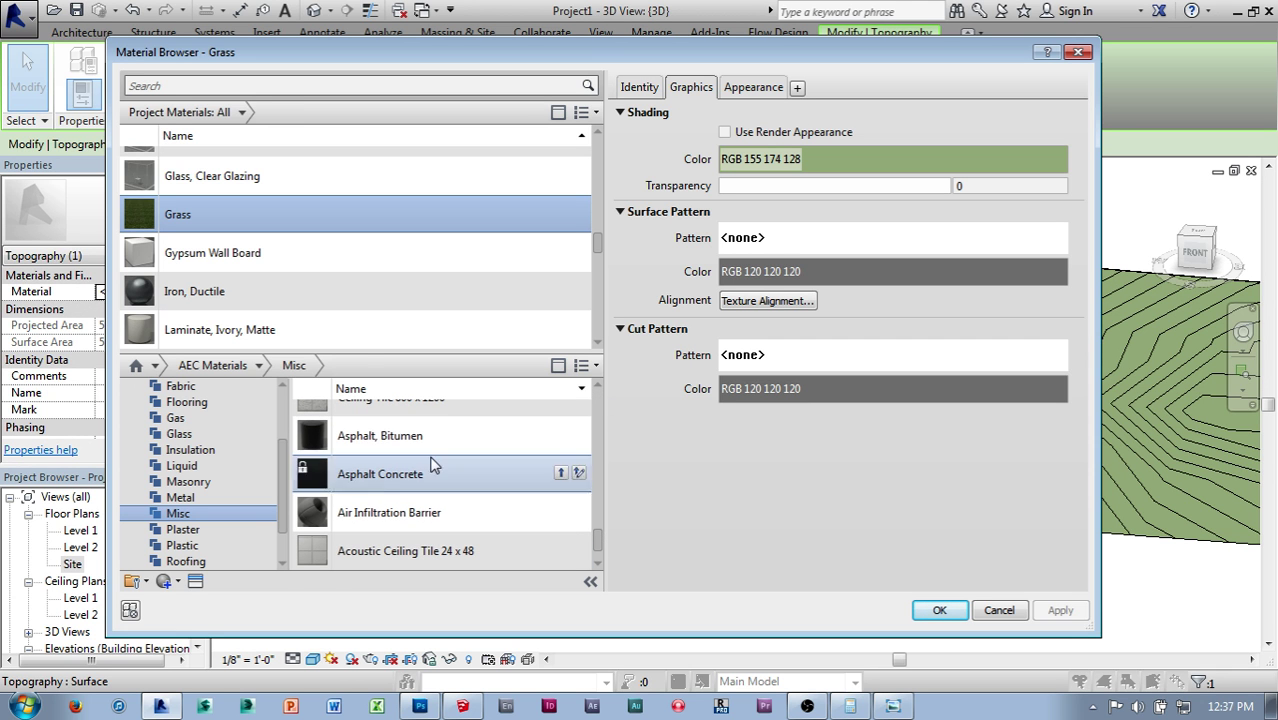
{"action": "double_click", "coordinate": [476, 441]}
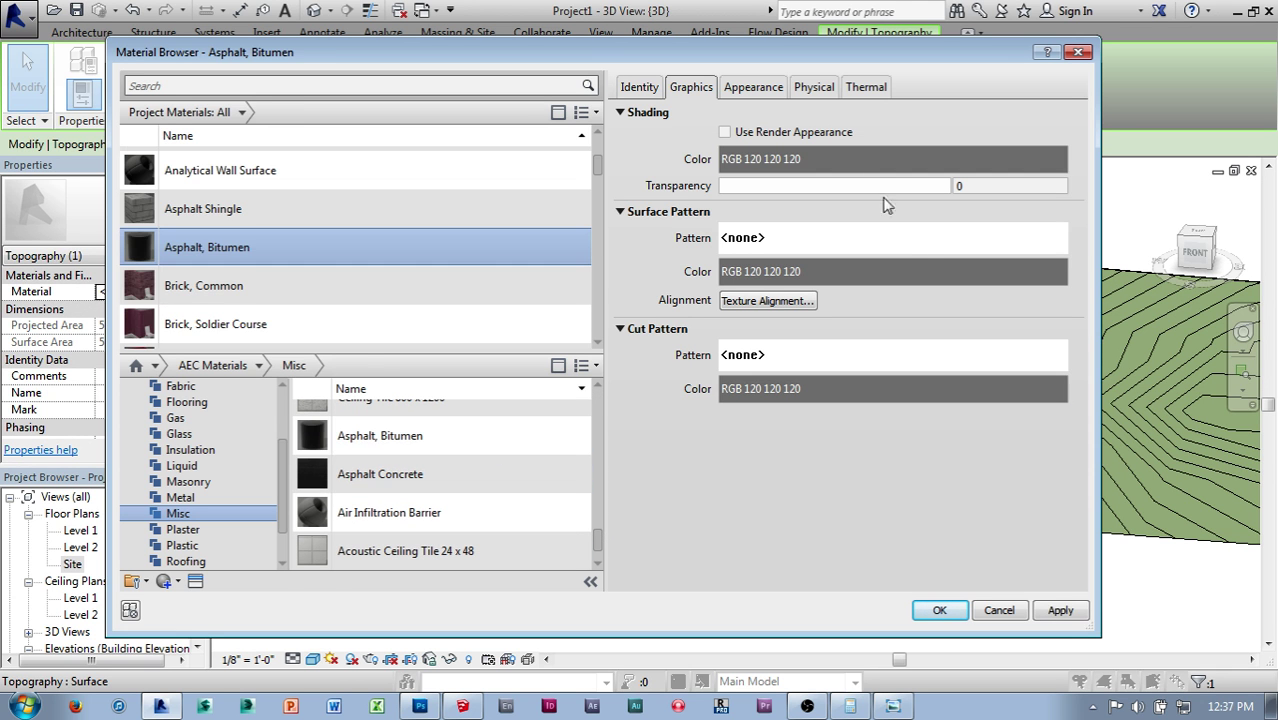
{"action": "left_click", "coordinate": [940, 610]}
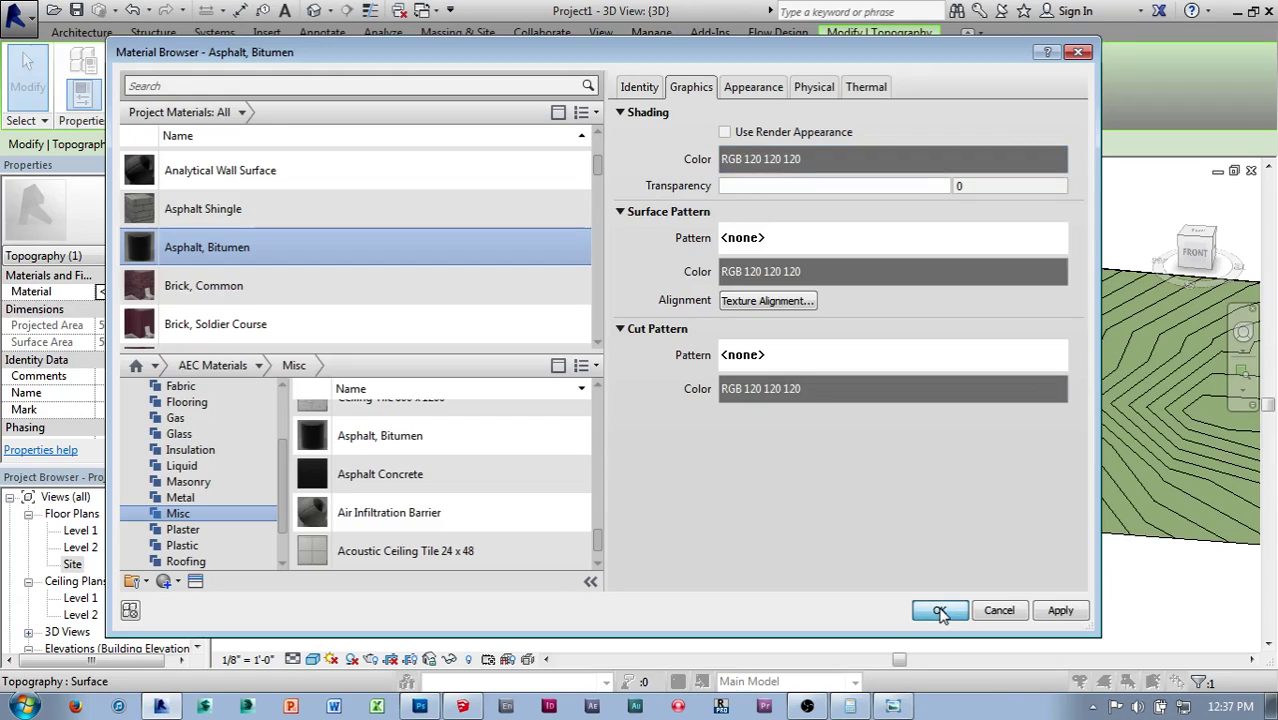
{"action": "left_click", "coordinate": [893, 610]}
Inspect the grass and asphalt surfaces in 3D, and reopen the Site floor plan to examine the street intersection right of the highway
{"action": "mouse_move", "coordinate": [901, 608]}
{"action": "middle_mouse_down", "text": "shift"}
{"action": "mouse_move", "coordinate": [842, 616]}
{"action": "mouse_move", "coordinate": [989, 605]}
{"action": "mouse_move", "coordinate": [905, 600]}
{"action": "middle_mouse_up", "text": "shift"}
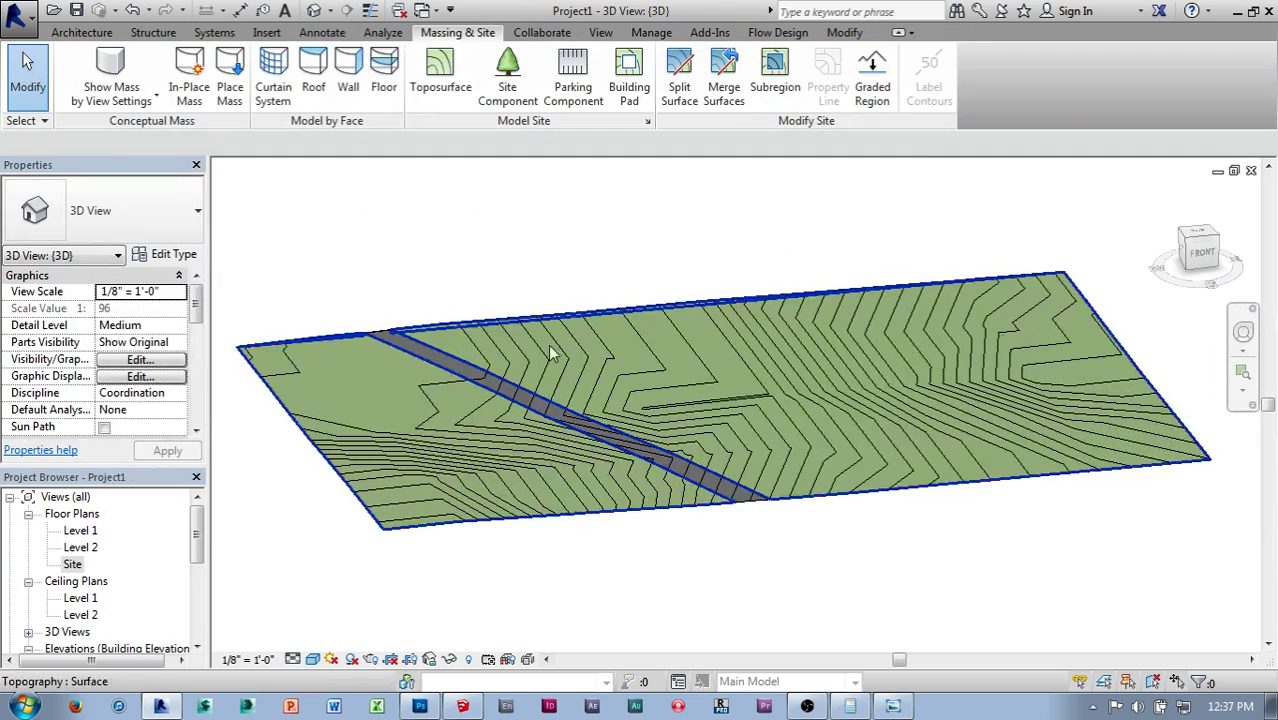
{"action": "middle_click_drag", "start_coordinate": [983, 438], "coordinate": [847, 604], "text": "shift"}
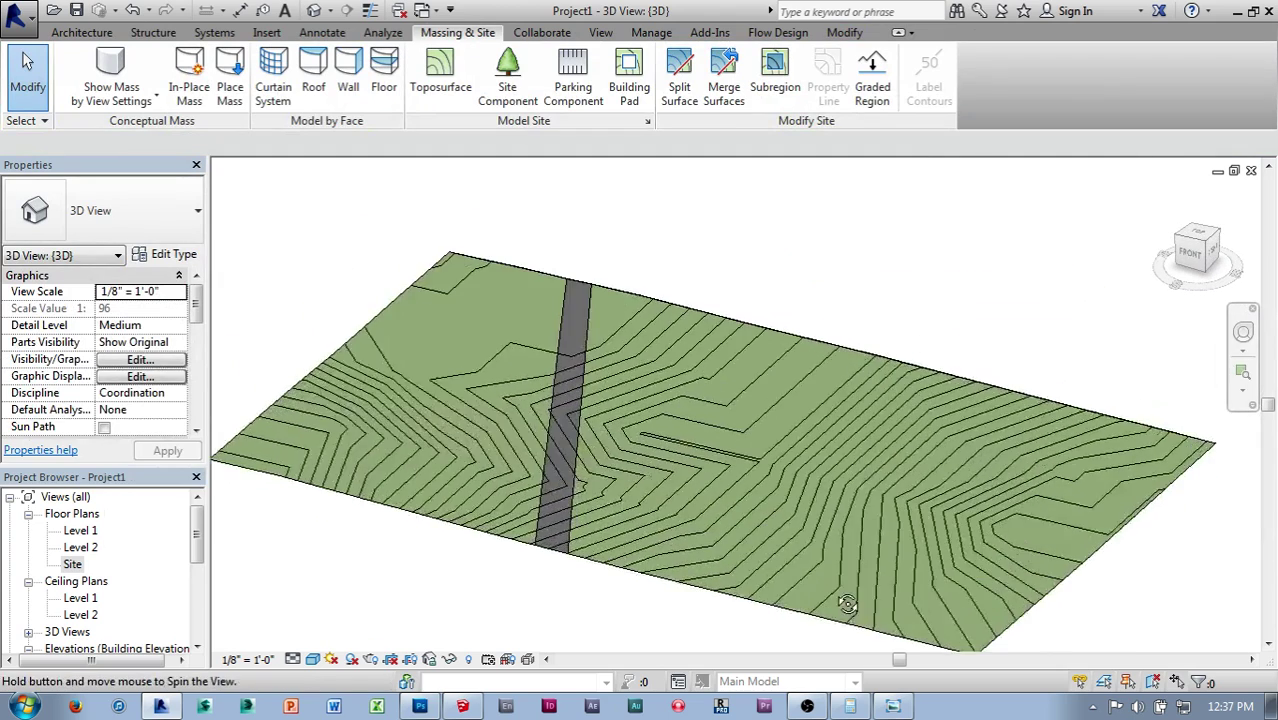
{"action": "scroll", "coordinate": [847, 604], "scroll_direction": "down", "scroll_amount": 2}
{"action": "middle_click_drag", "start_coordinate": [594, 606], "coordinate": [800, 580], "text": "shift"}
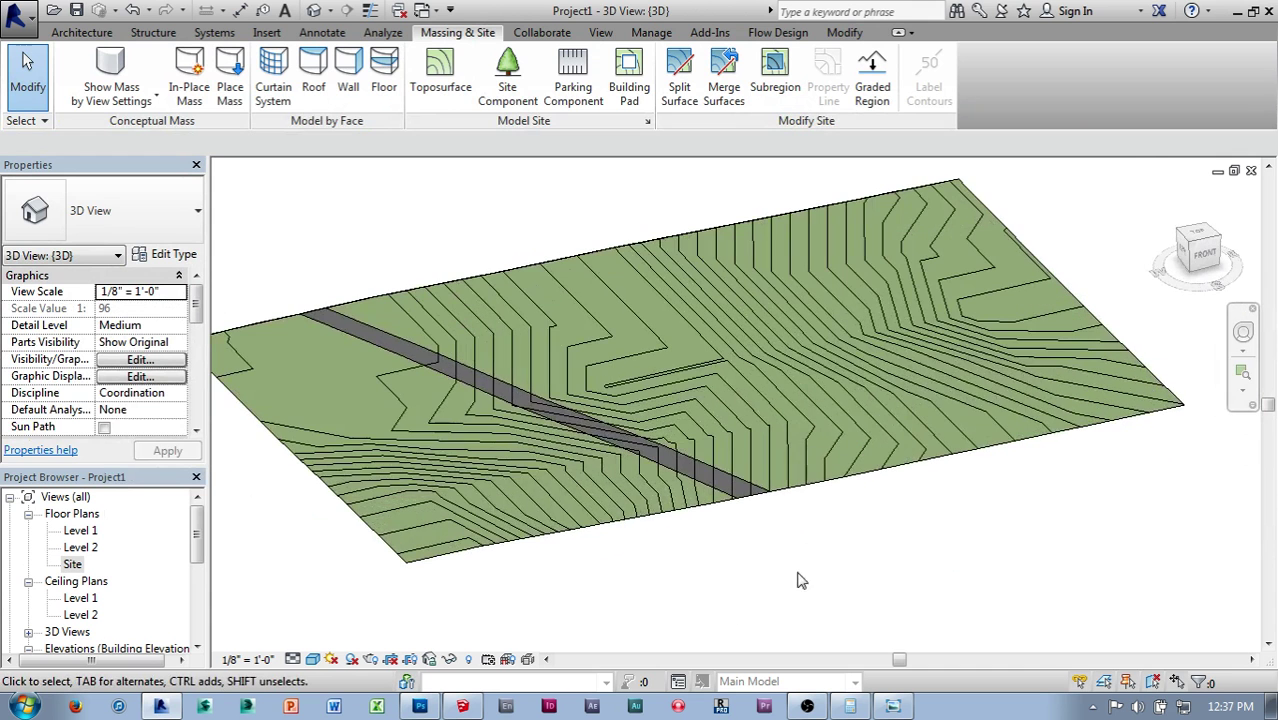
{"action": "double_click", "coordinate": [73, 564]}
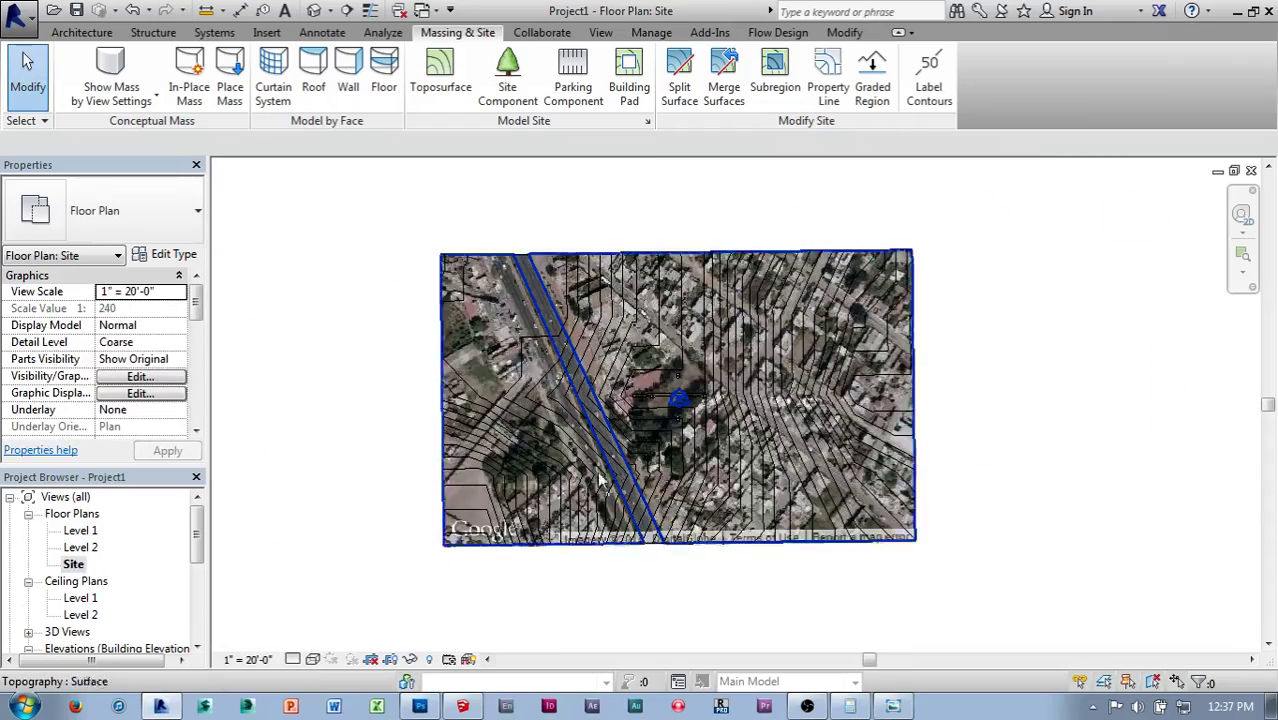
{"action": "scroll", "coordinate": [720, 380], "scroll_direction": "up", "scroll_amount": 3}
{"action": "middle_click_drag", "start_coordinate": [685, 333], "coordinate": [712, 360]}
{"action": "scroll", "coordinate": [712, 360], "scroll_direction": "up", "scroll_amount": 5}
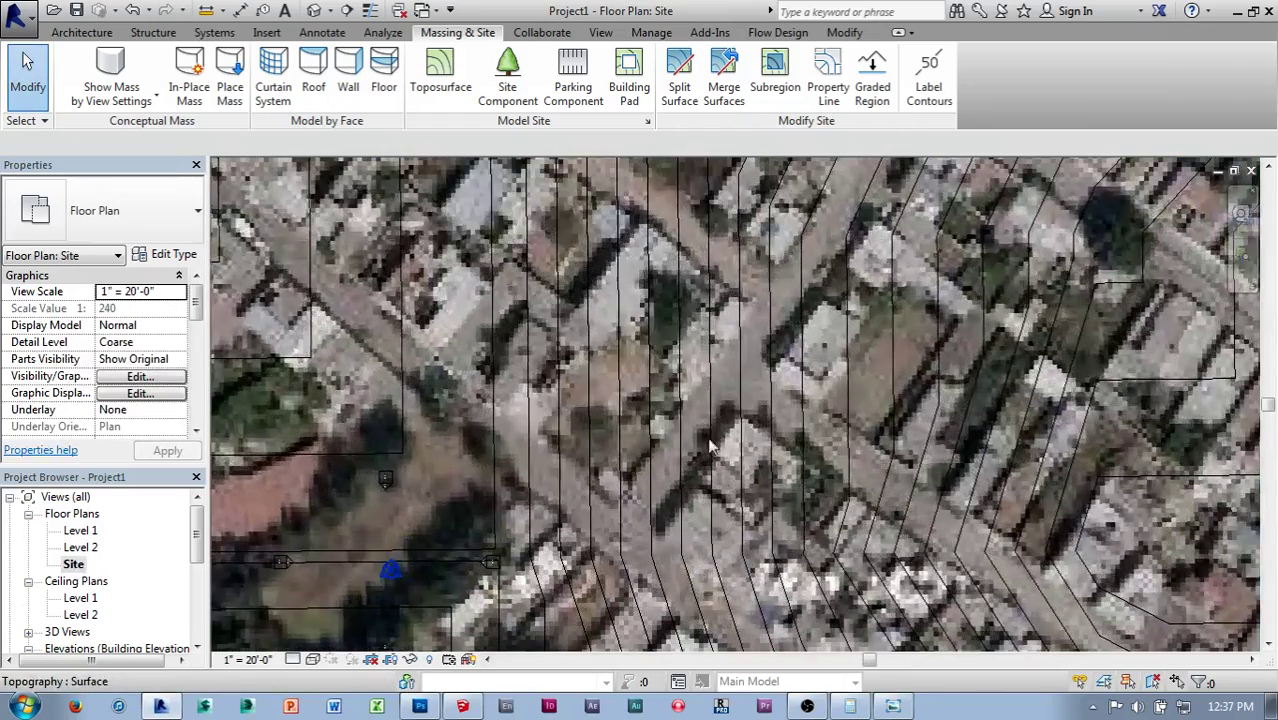
{"action": "scroll", "coordinate": [721, 362], "scroll_direction": "down", "scroll_amount": 3}
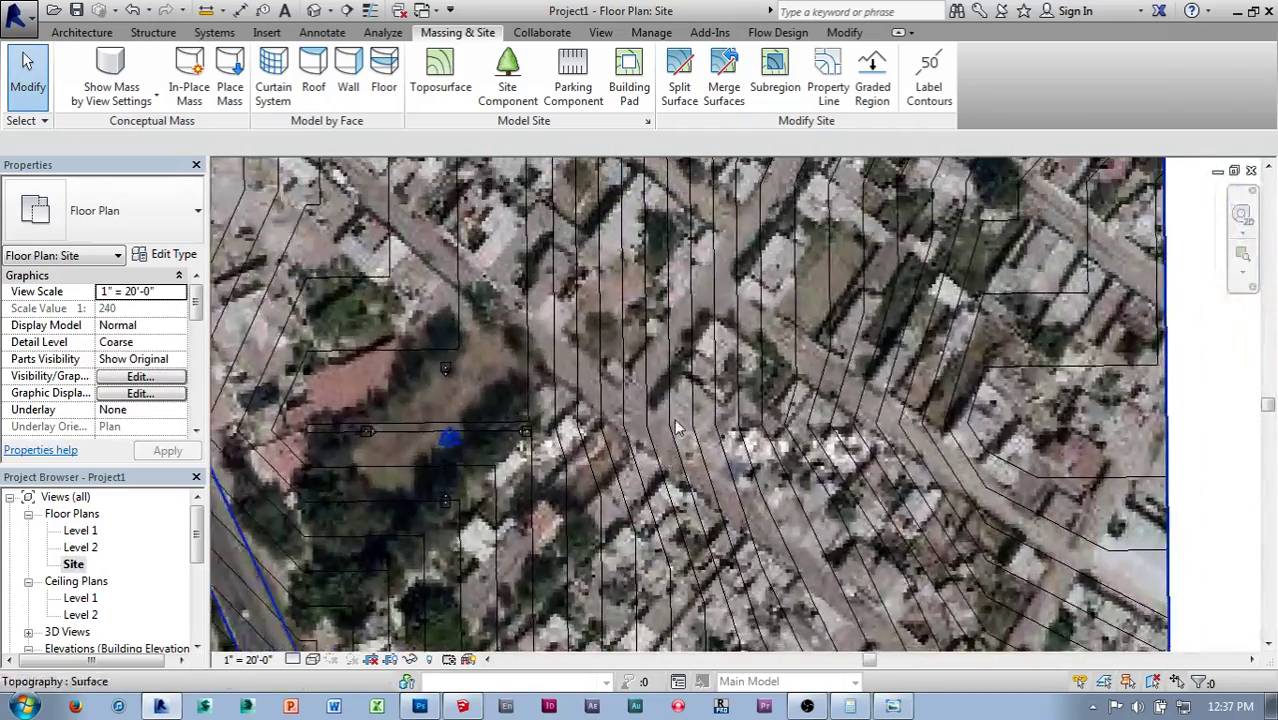
{"action": "scroll", "coordinate": [698, 411], "scroll_direction": "up", "scroll_amount": 4}
{"action": "scroll", "coordinate": [651, 425], "scroll_direction": "down", "scroll_amount": 2}
{"action": "middle_click_drag", "start_coordinate": [651, 425], "coordinate": [848, 407]}
{"action": "scroll", "coordinate": [737, 408], "scroll_direction": "up", "scroll_amount": 3}
{"action": "scroll", "coordinate": [833, 410], "scroll_direction": "down", "scroll_amount": 2}
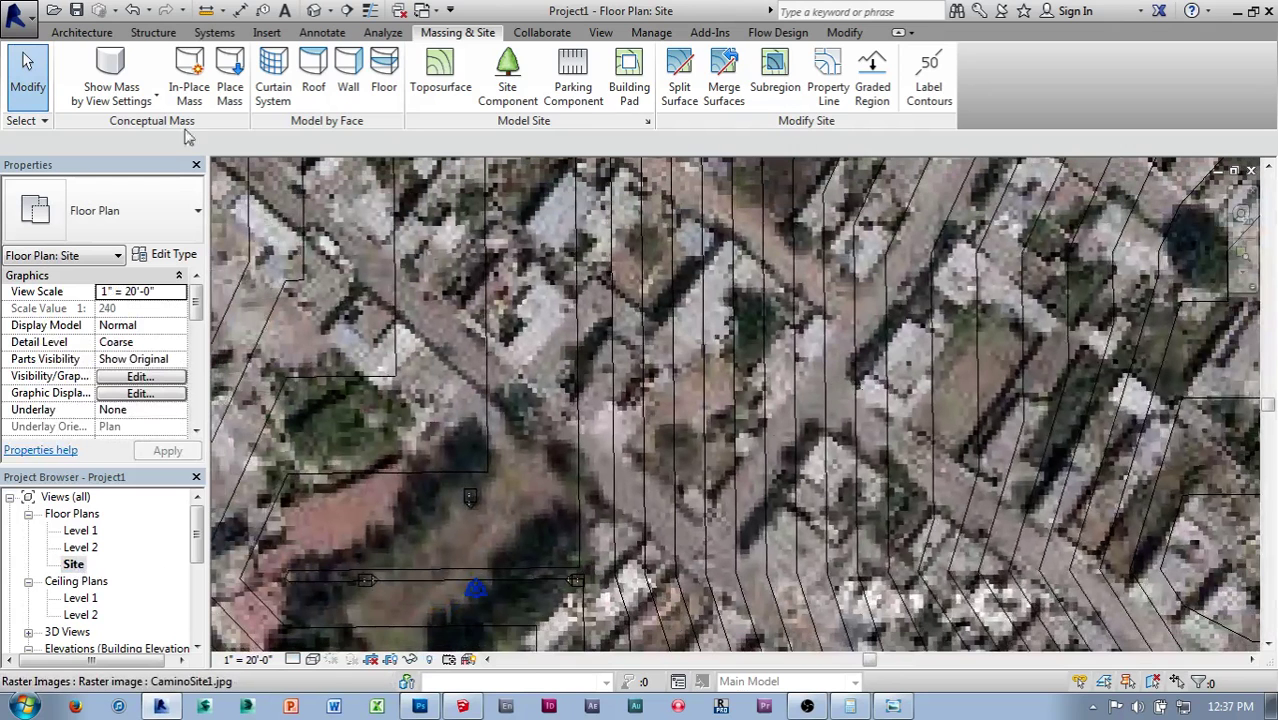
Start an in-place model in the Generic Models category named ContextMassing1, skipping the project save reminder
{"action": "left_click", "coordinate": [81, 35]}
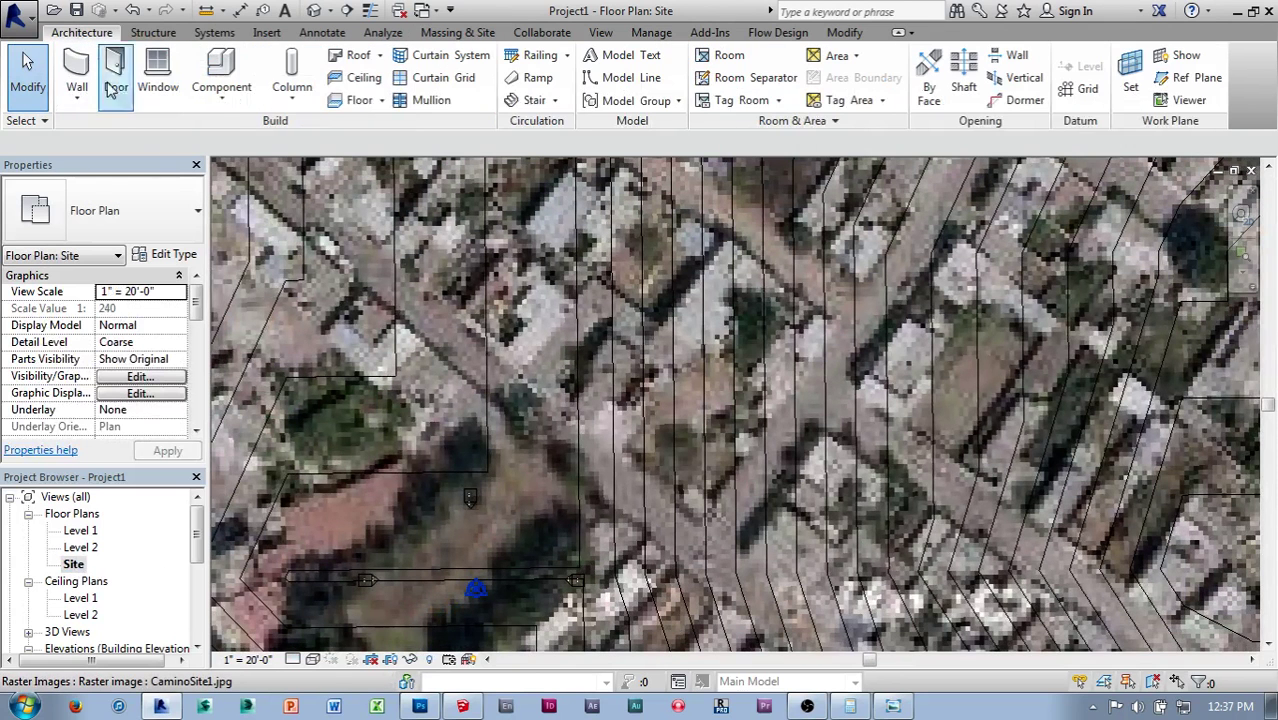
{"action": "left_click", "coordinate": [228, 95]}
{"action": "left_click", "coordinate": [255, 174]}
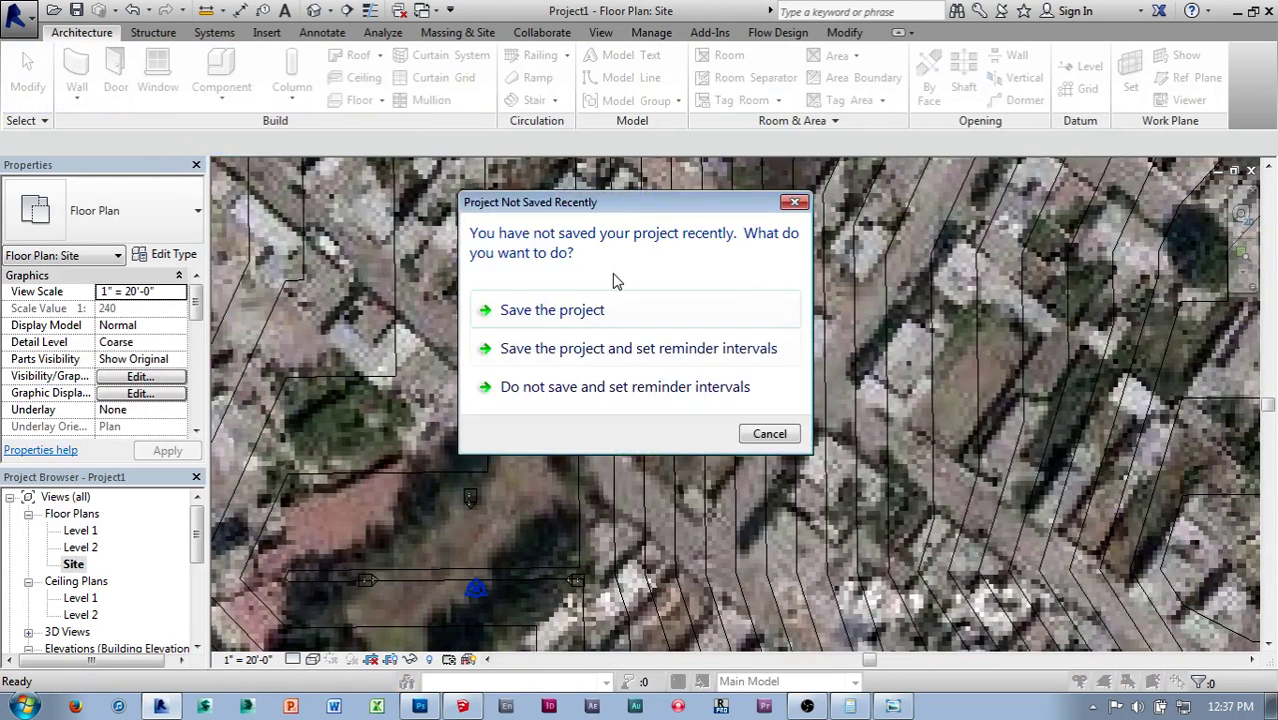
{"action": "left_click", "coordinate": [776, 439]}
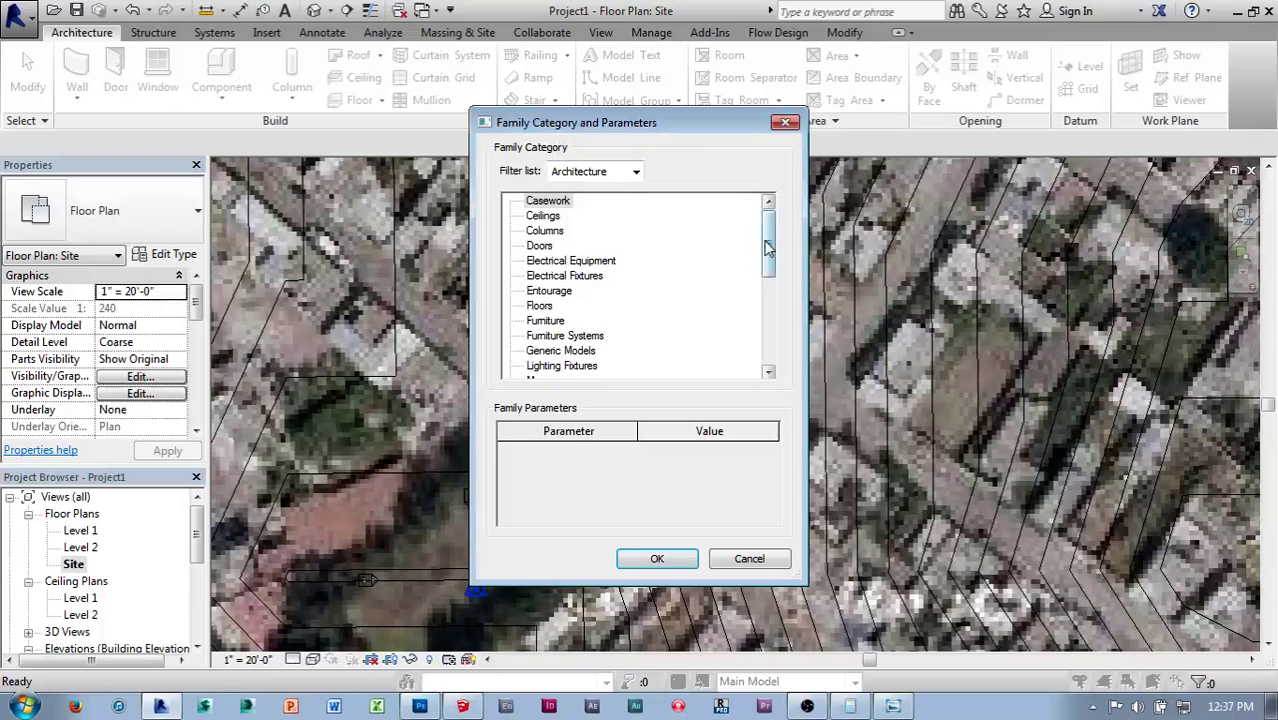
{"action": "scroll", "coordinate": [768, 248], "scroll_direction": "down", "scroll_amount": 1}
{"action": "double_click", "coordinate": [560, 320]}
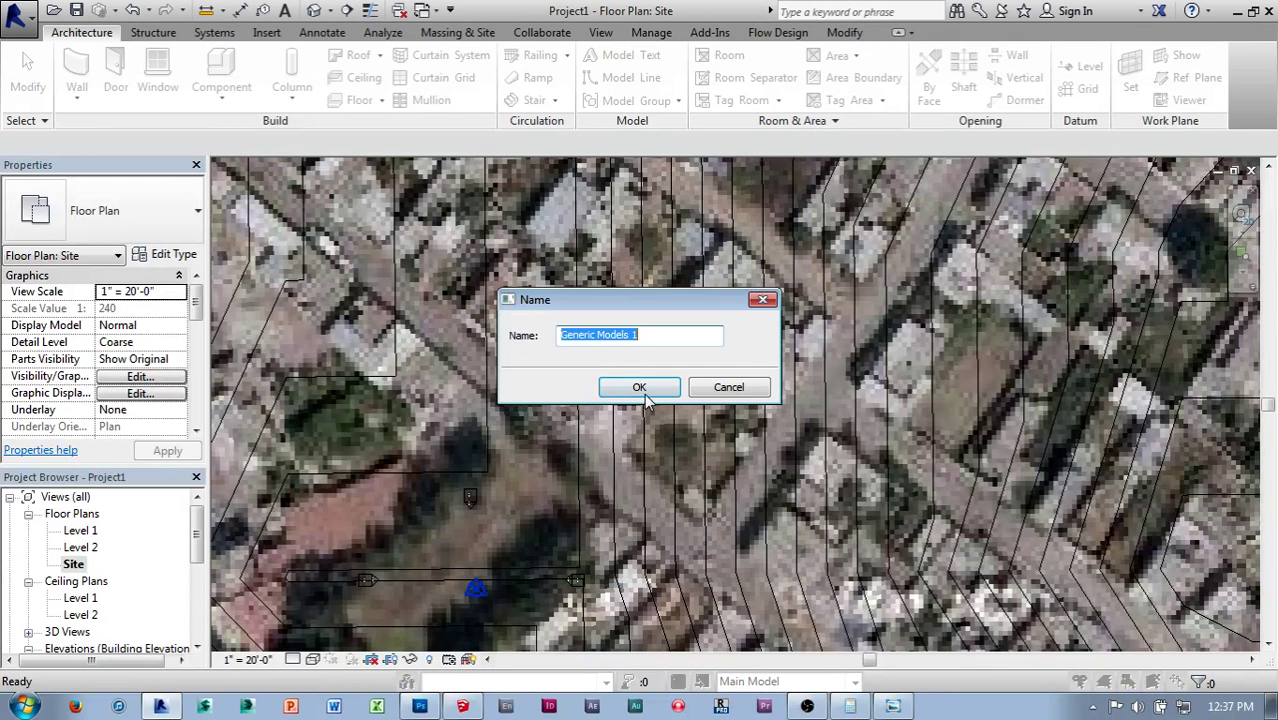
{"action": "type", "text": "ContextMassing1"}
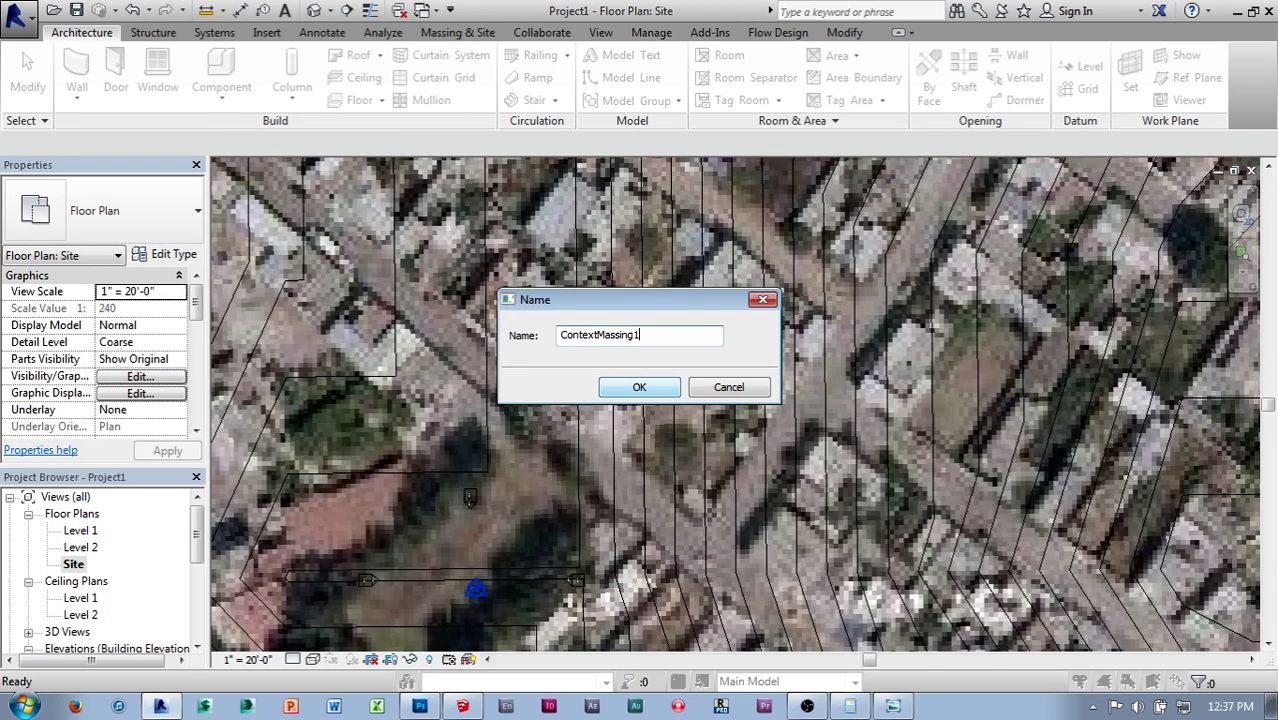
{"action": "left_click", "coordinate": [660, 387]}
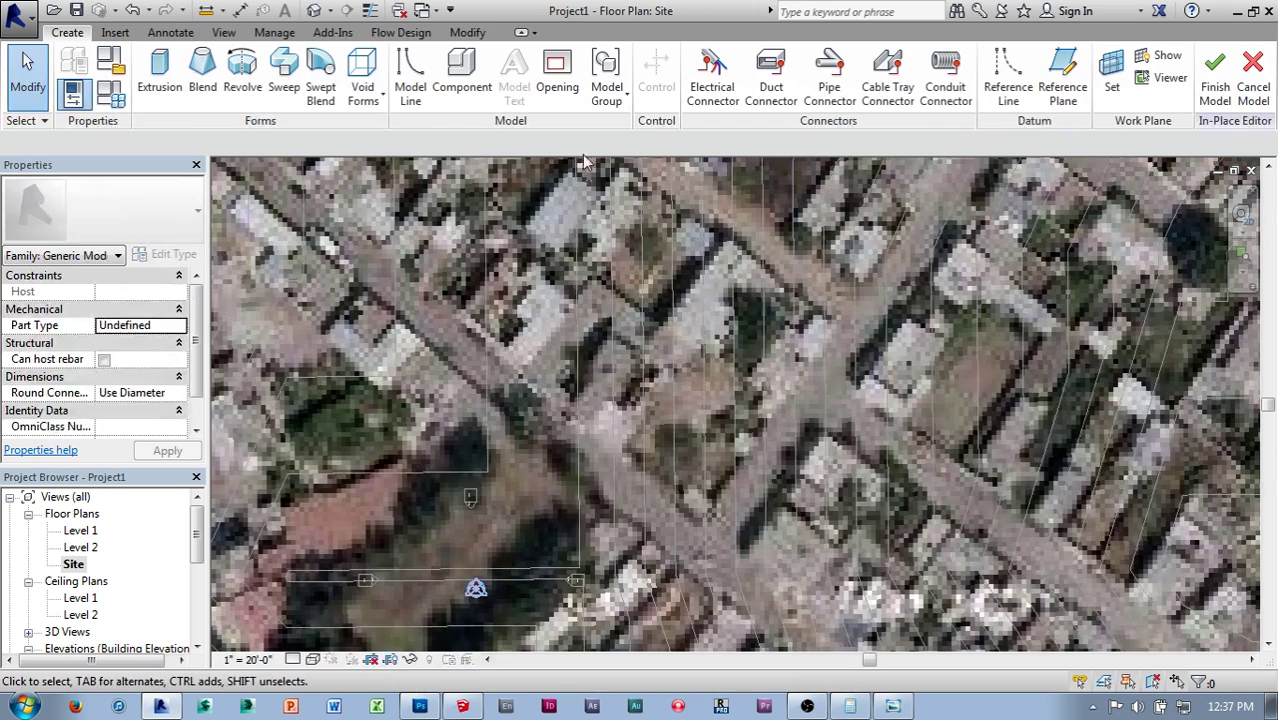
Trace the small building just southwest of the street intersection as a closed four-sided Extrusion profile, about 24' on its short side, and finish the sketch
{"action": "left_click", "coordinate": [166, 86]}
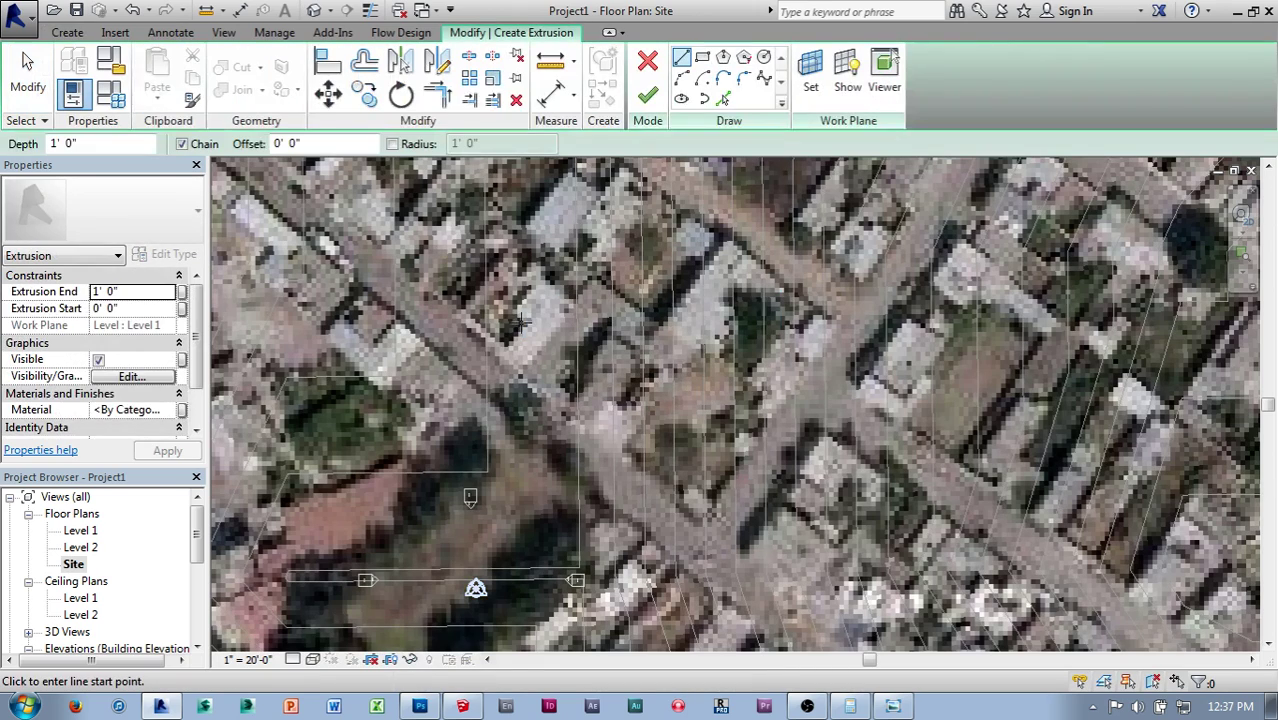
{"action": "middle_click_drag", "start_coordinate": [738, 616], "coordinate": [797, 250]}
{"action": "mouse_move", "coordinate": [715, 311]}
{"action": "middle_mouse_down"}
{"action": "mouse_move", "coordinate": [708, 360]}
{"action": "mouse_move", "coordinate": [704, 310]}
{"action": "middle_mouse_up"}
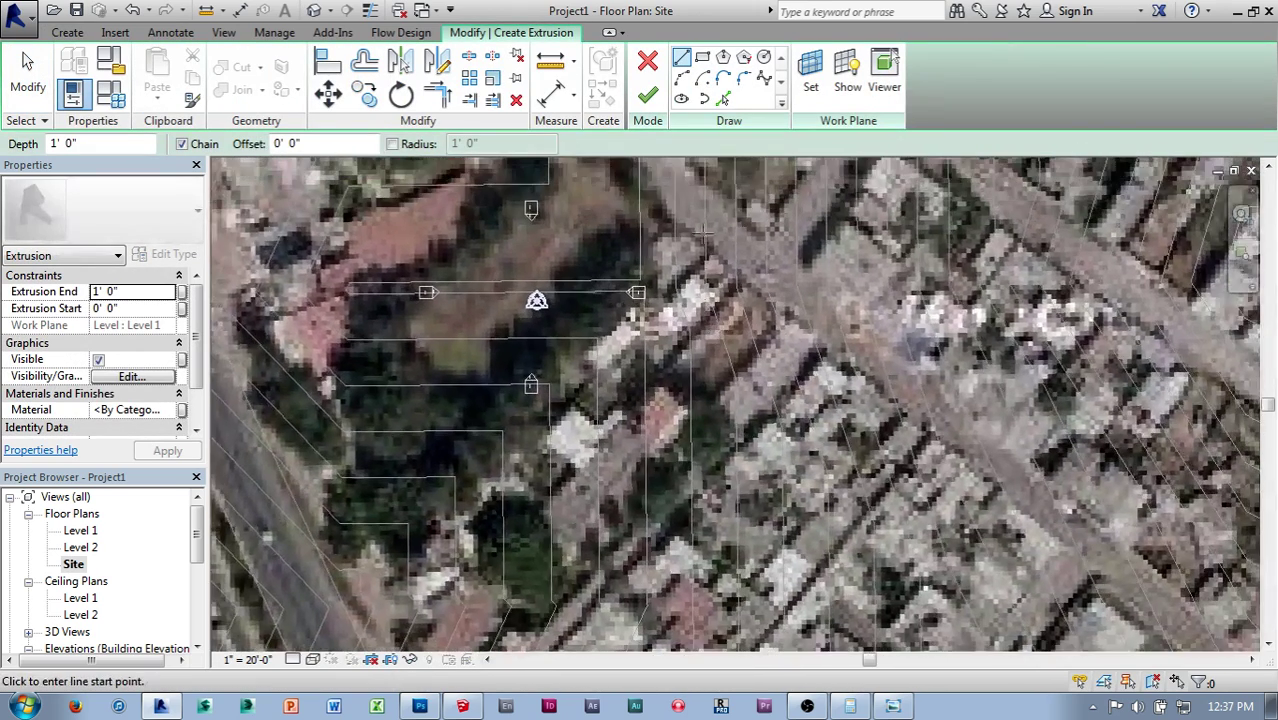
{"action": "middle_click_drag", "start_coordinate": [706, 238], "coordinate": [712, 272]}
{"action": "scroll", "coordinate": [705, 280], "scroll_direction": "up", "scroll_amount": 2}
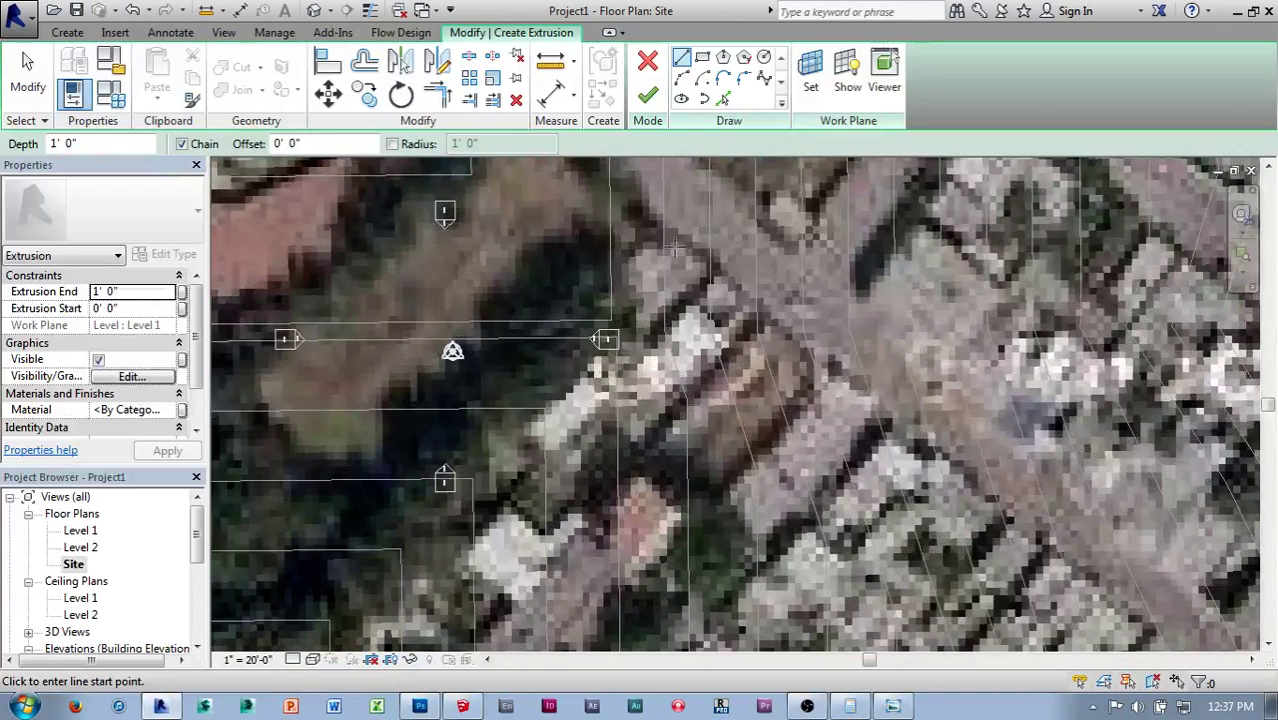
{"action": "left_click", "coordinate": [668, 233]}
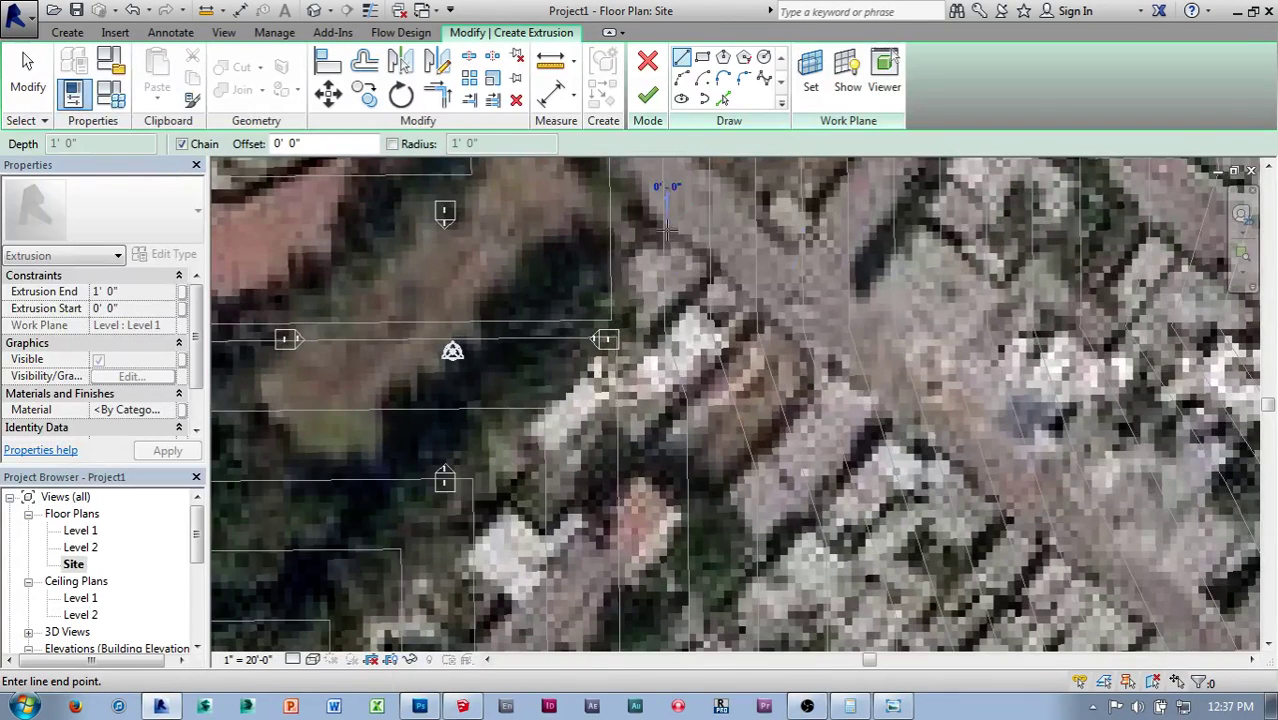
{"action": "left_click", "coordinate": [600, 318]}
{"action": "left_click", "coordinate": [648, 350]}
{"action": "left_click", "coordinate": [710, 272]}
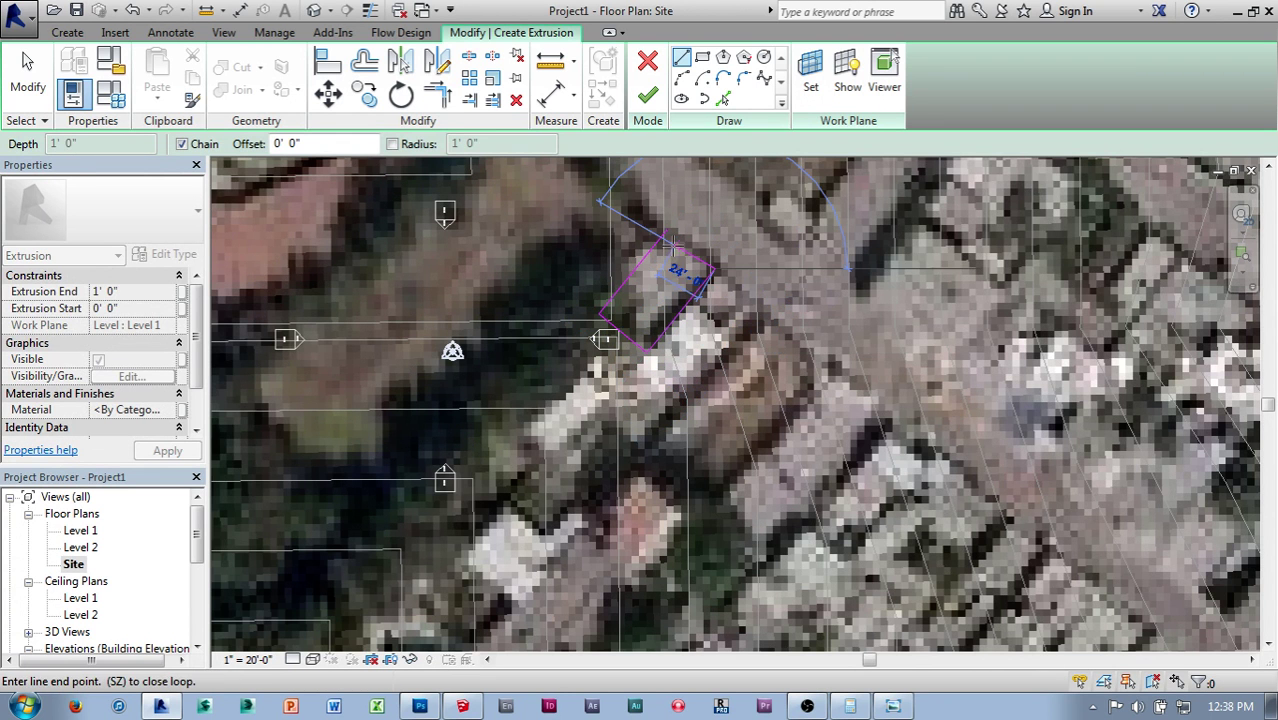
{"action": "left_click", "coordinate": [668, 233]}
{"action": "scroll", "coordinate": [690, 305], "scroll_direction": "down", "scroll_amount": 3}
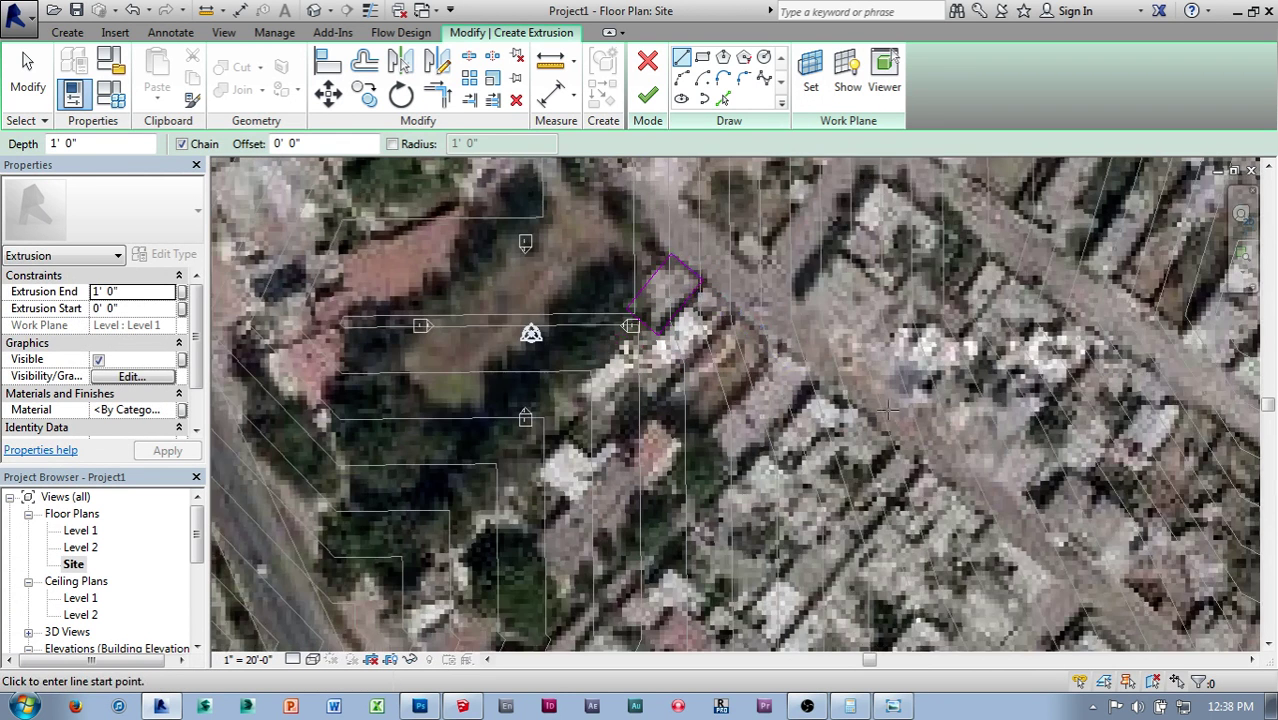
{"action": "scroll", "coordinate": [722, 340], "scroll_direction": "up", "scroll_amount": 3}
{"action": "scroll", "coordinate": [692, 308], "scroll_direction": "up", "scroll_amount": 1}
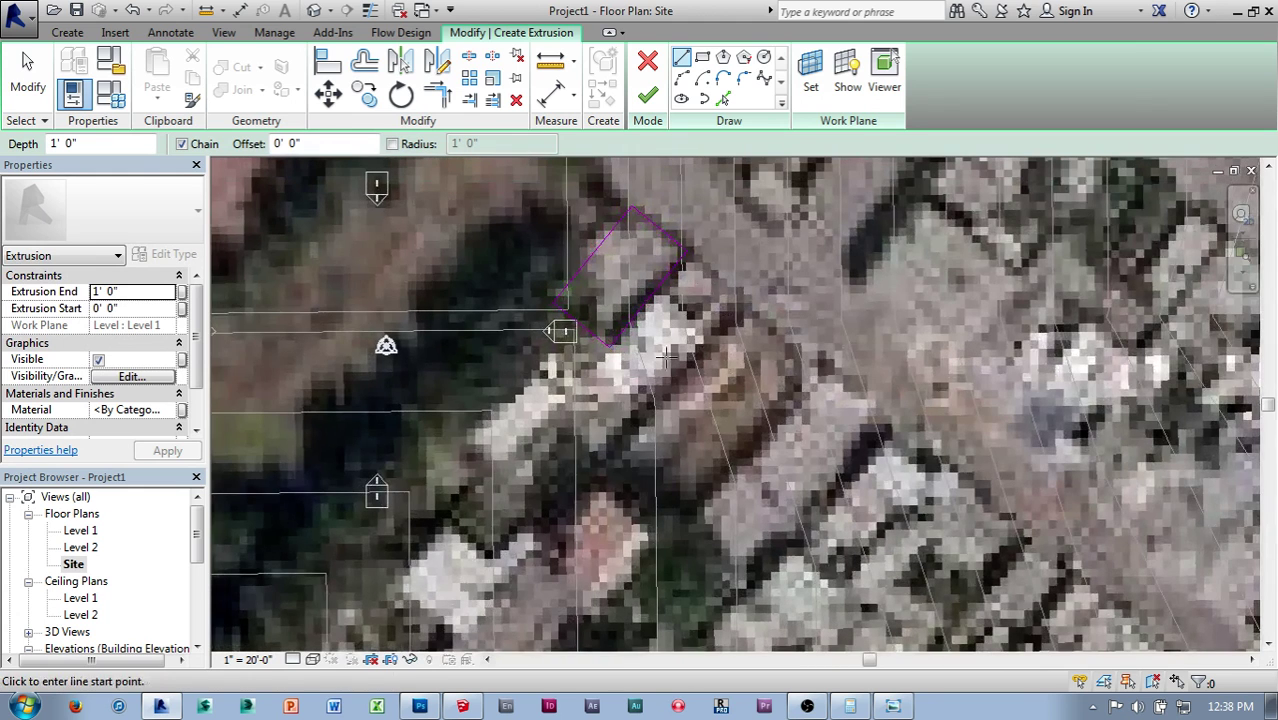
{"action": "left_click", "coordinate": [648, 97]}
{"action": "scroll", "coordinate": [858, 327], "scroll_direction": "down", "scroll_amount": 1}
{"action": "middle_click_drag", "start_coordinate": [858, 327], "coordinate": [831, 403]}
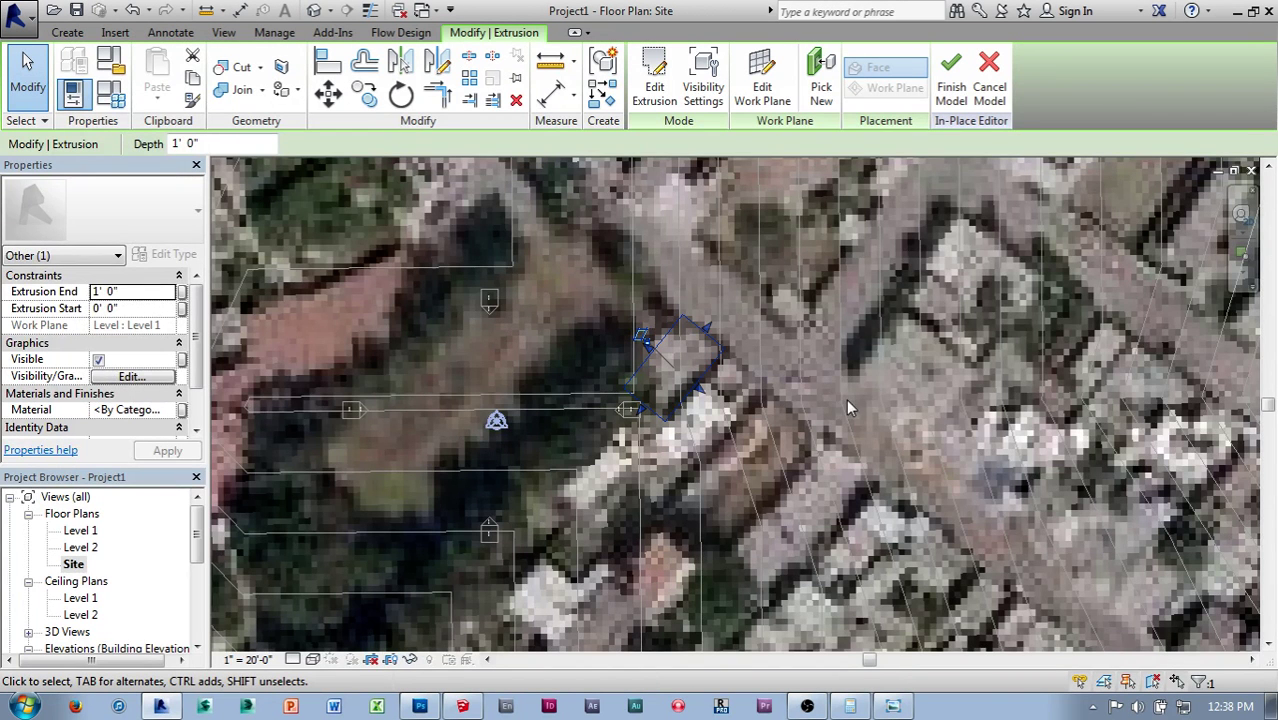
{"action": "middle_click_drag", "start_coordinate": [805, 360], "coordinate": [829, 311]}
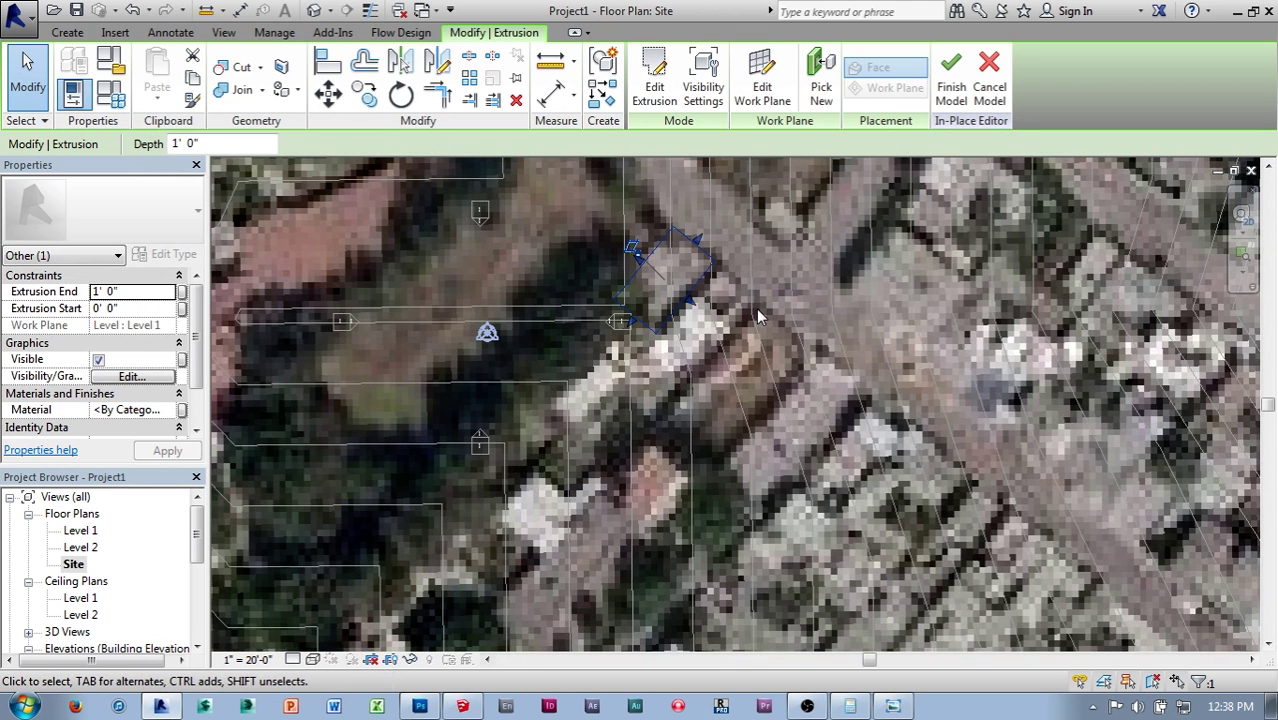
{"action": "middle_click_drag", "start_coordinate": [873, 374], "coordinate": [880, 437]}
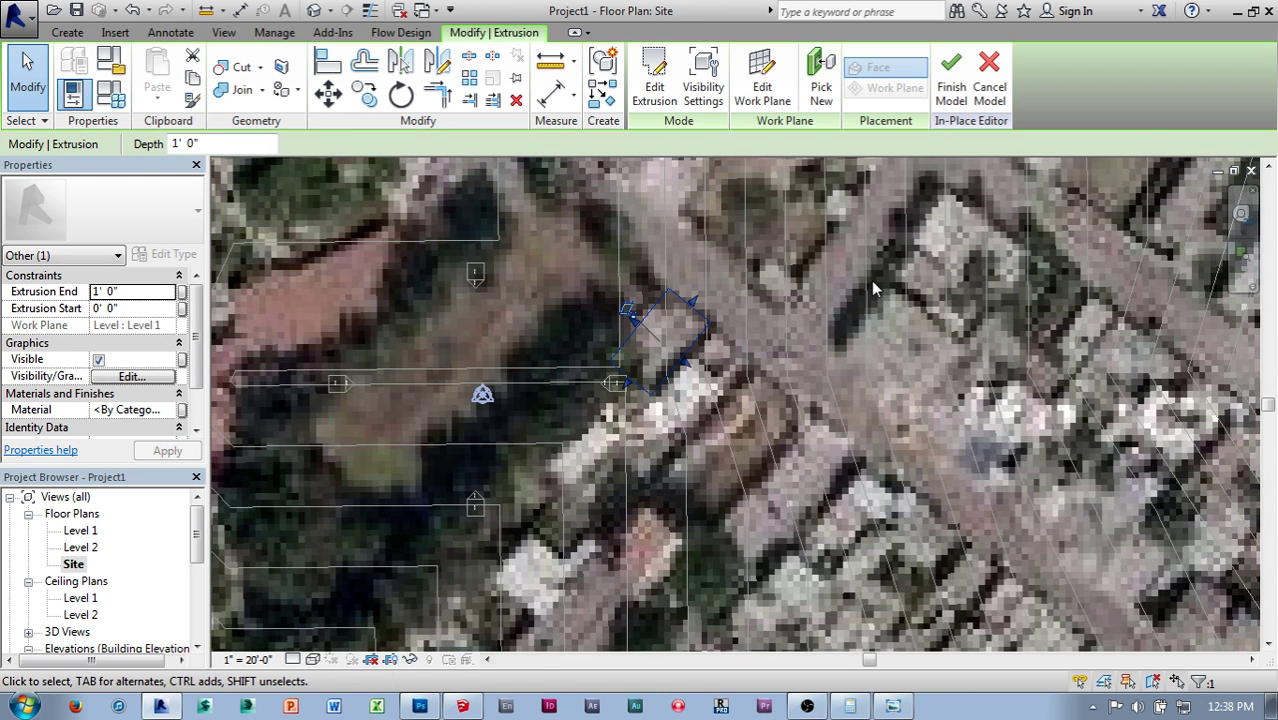
{"action": "middle_click_drag", "start_coordinate": [945, 206], "coordinate": [957, 252]}
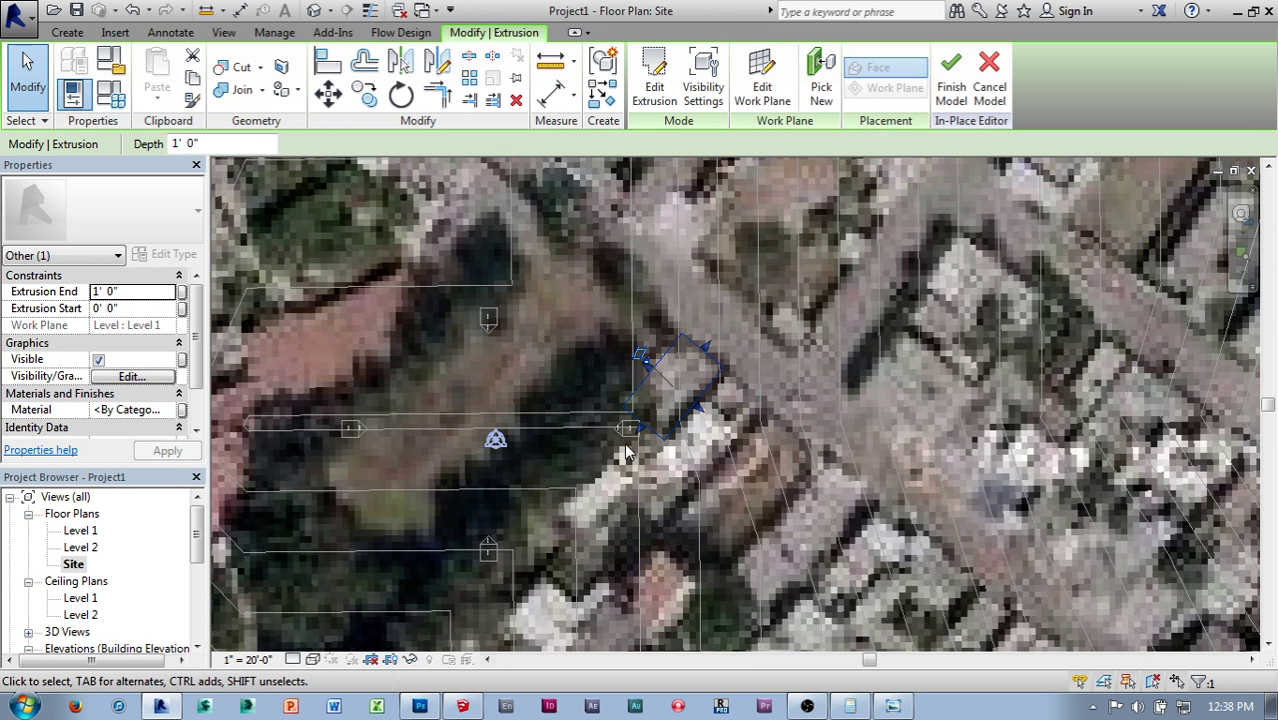
Open the default 3D view and stretch the building extrusion upward to about 24' high
{"action": "left_click", "coordinate": [313, 10]}
{"action": "middle_click_drag", "start_coordinate": [786, 413], "coordinate": [414, 399], "text": "shift"}
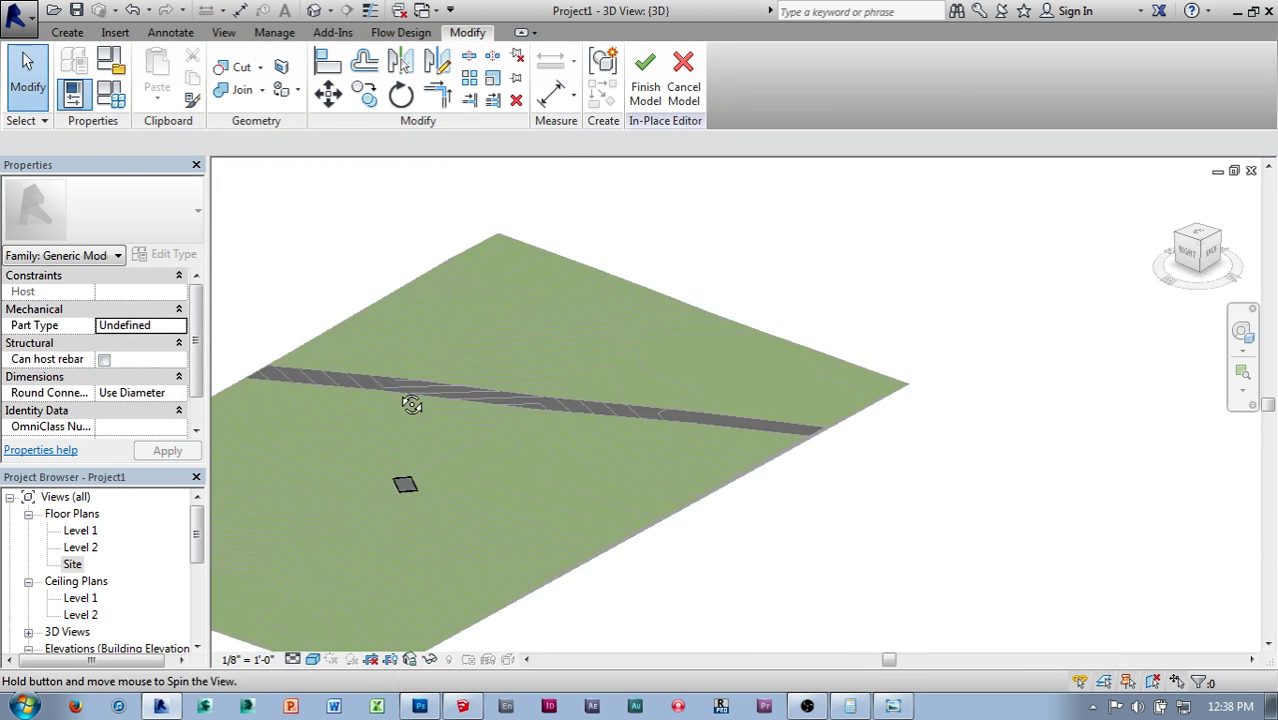
{"action": "scroll", "coordinate": [446, 485], "scroll_direction": "up", "scroll_amount": 6}
{"action": "left_click", "coordinate": [446, 485]}
{"action": "scroll", "coordinate": [596, 430], "scroll_direction": "up", "scroll_amount": 3}
{"action": "left_click_drag", "start_coordinate": [596, 430], "coordinate": [593, 340]}
Set the building's Extrusion End to 22'
{"action": "left_click", "coordinate": [157, 291]}
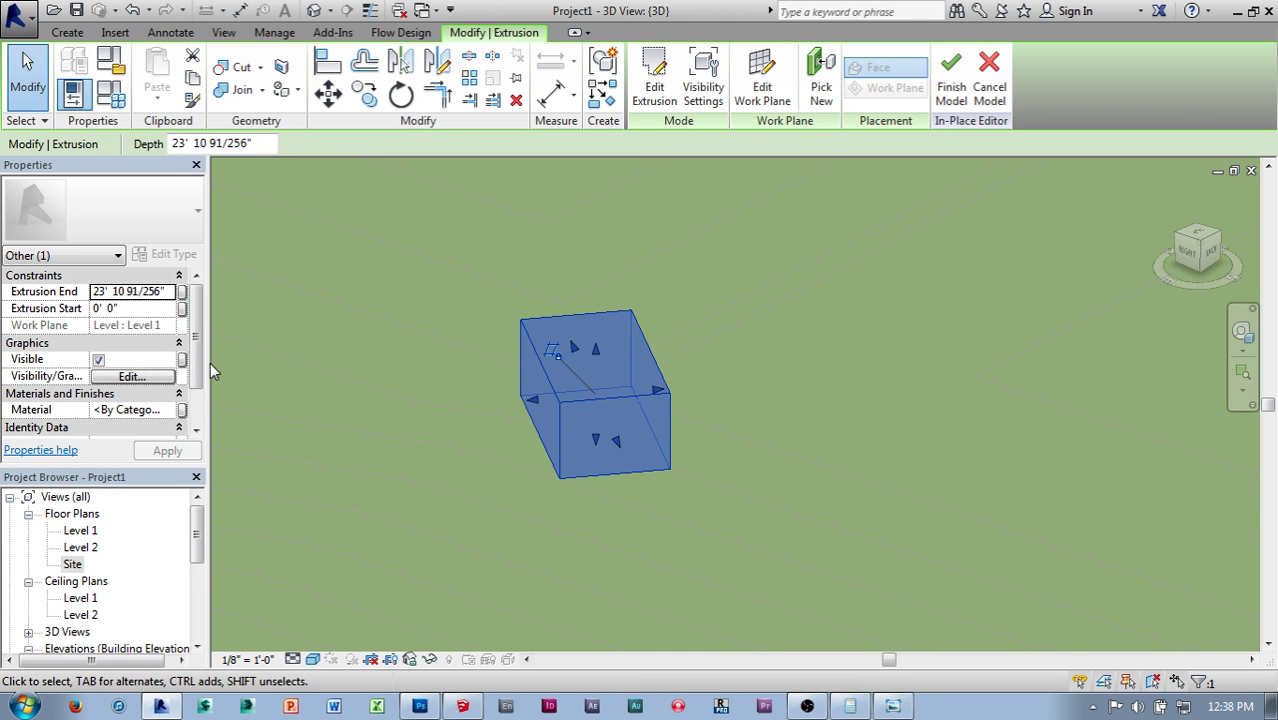
{"action": "left_click", "coordinate": [167, 290]}
{"action": "left_click", "coordinate": [57, 291]}
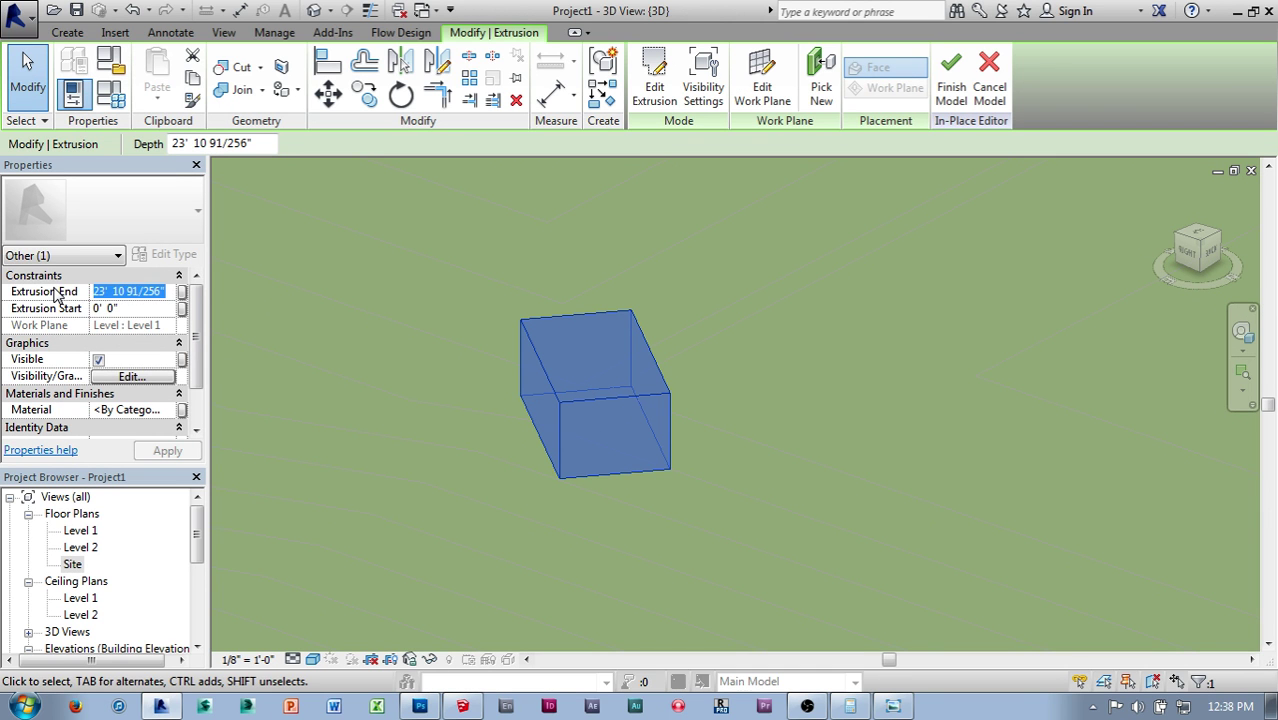
{"action": "type", "text": "22'"}
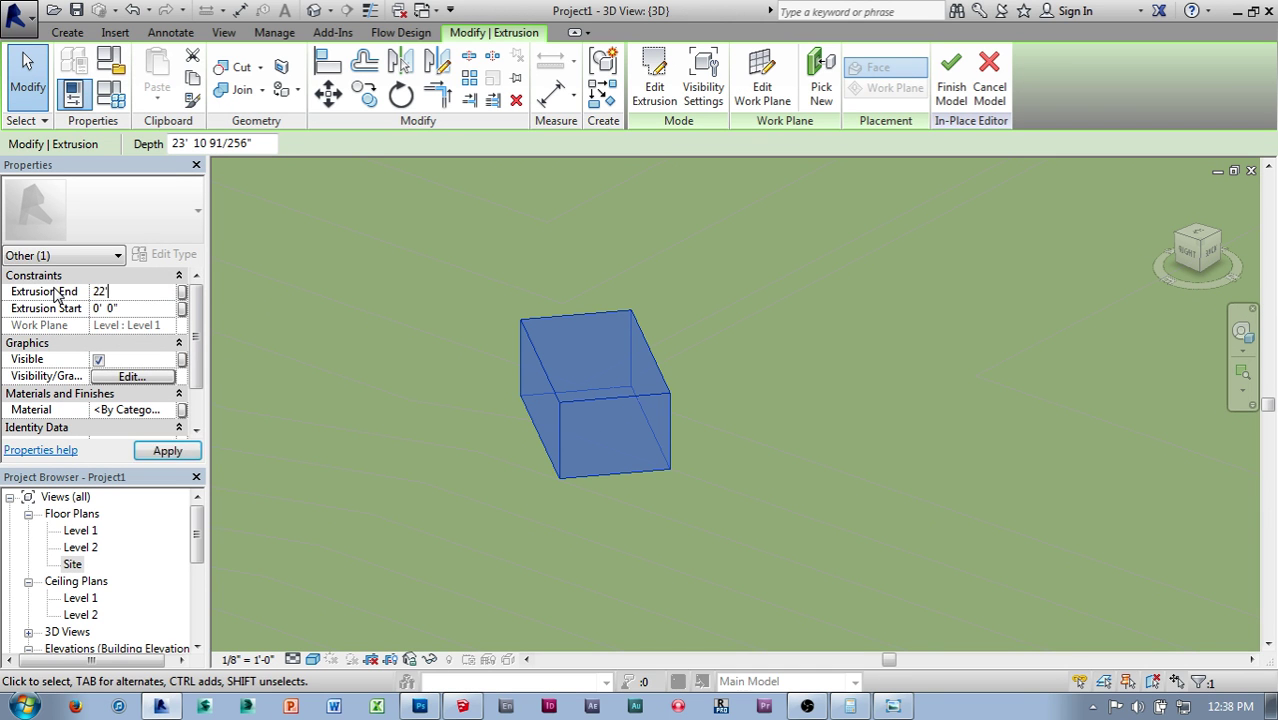
{"action": "left_click", "coordinate": [166, 450]}
Set the building's Extrusion Start to -2' so its base extends below Level 1
{"action": "middle_click_drag", "start_coordinate": [464, 475], "coordinate": [584, 340], "text": "shift"}
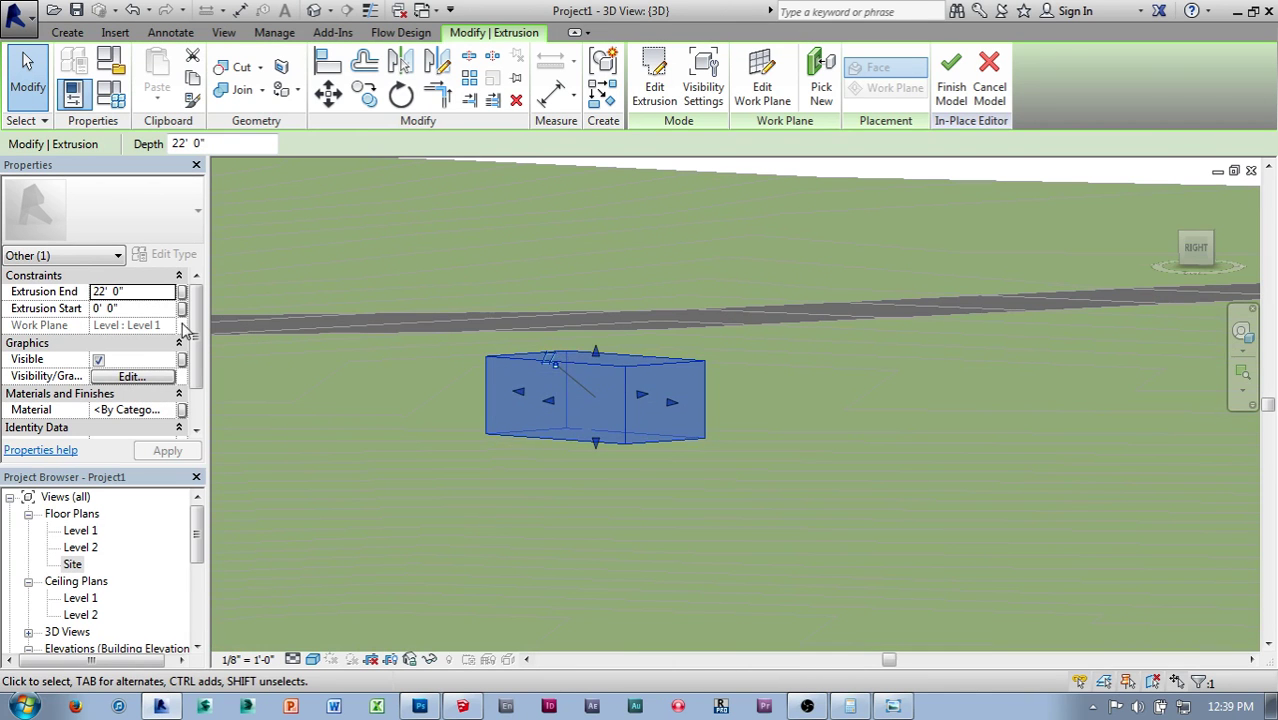
{"action": "left_click", "coordinate": [148, 308]}
{"action": "type", "text": "-2"}
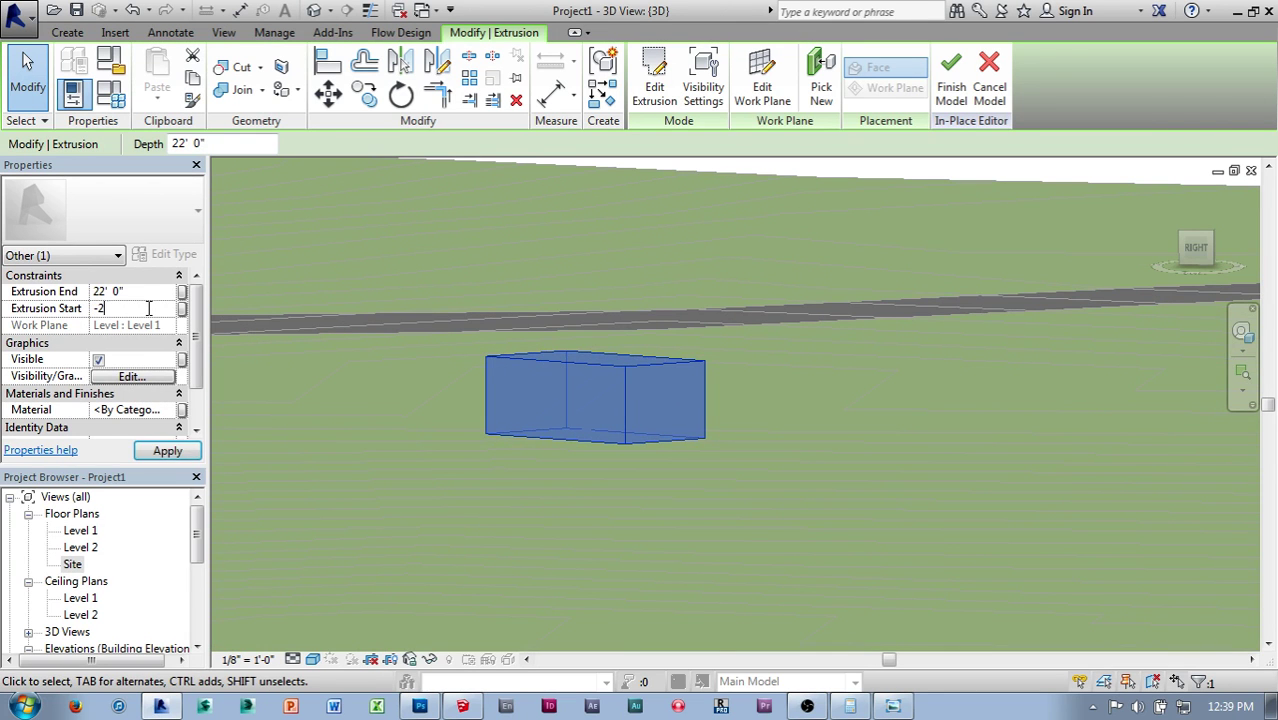
{"action": "middle_click_drag", "start_coordinate": [441, 302], "coordinate": [616, 402], "text": "shift"}
{"action": "scroll", "coordinate": [438, 440], "scroll_direction": "down", "scroll_amount": 2}
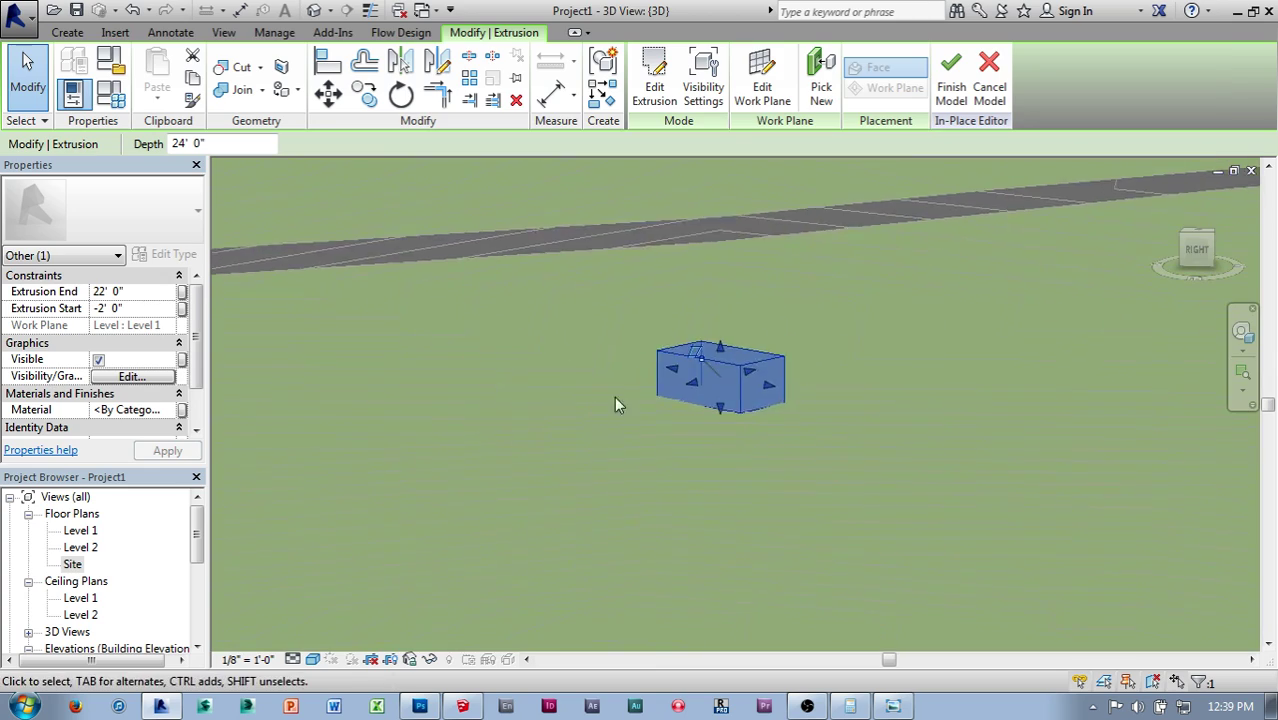
Finish the in-place building model and view it together with the whole terrain in 3D
{"action": "scroll", "coordinate": [616, 402], "scroll_direction": "down", "scroll_amount": 1}
{"action": "left_click", "coordinate": [952, 100]}
{"action": "middle_click_drag", "start_coordinate": [640, 520], "coordinate": [484, 562], "text": "shift"}
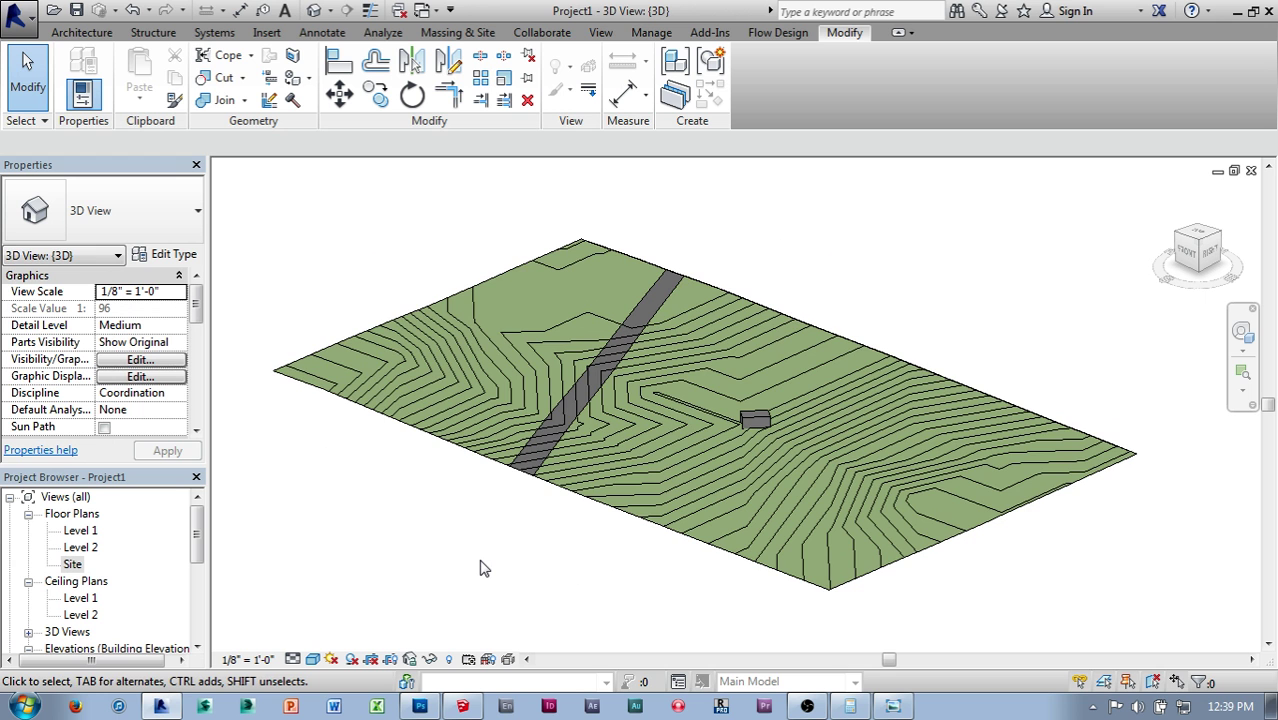
{"action": "middle_click_drag", "start_coordinate": [487, 570], "coordinate": [532, 550]}
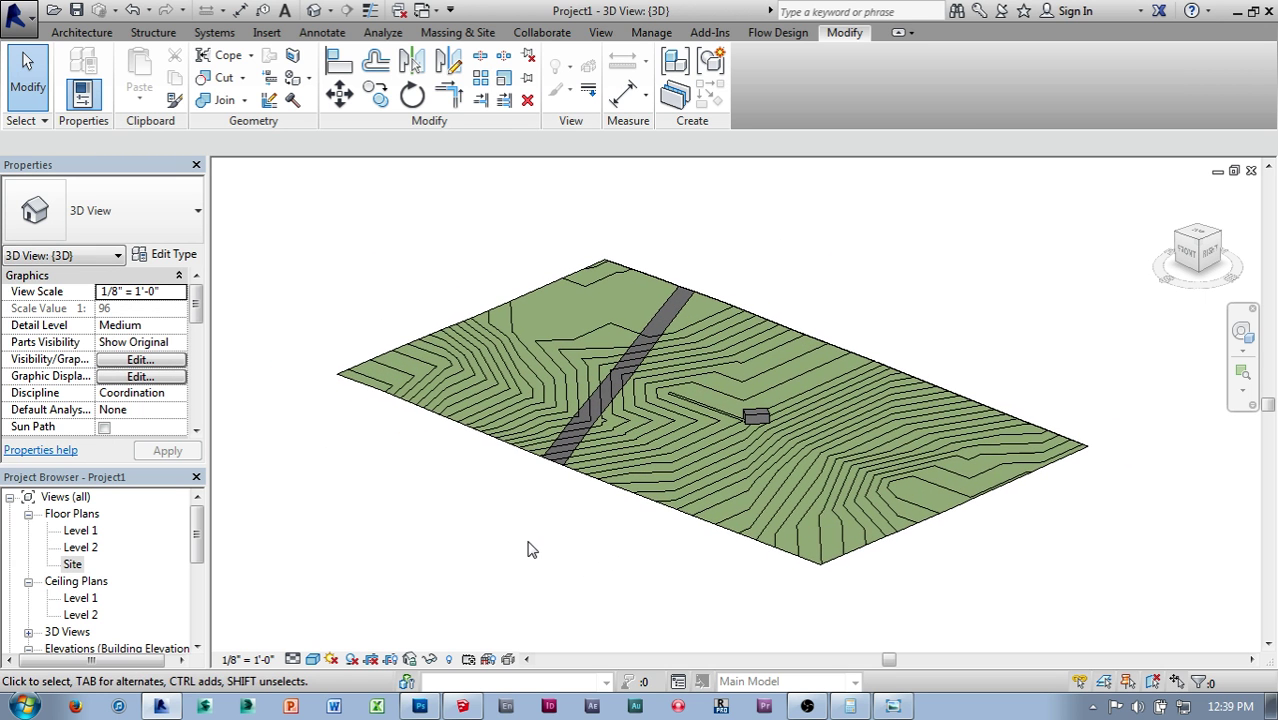